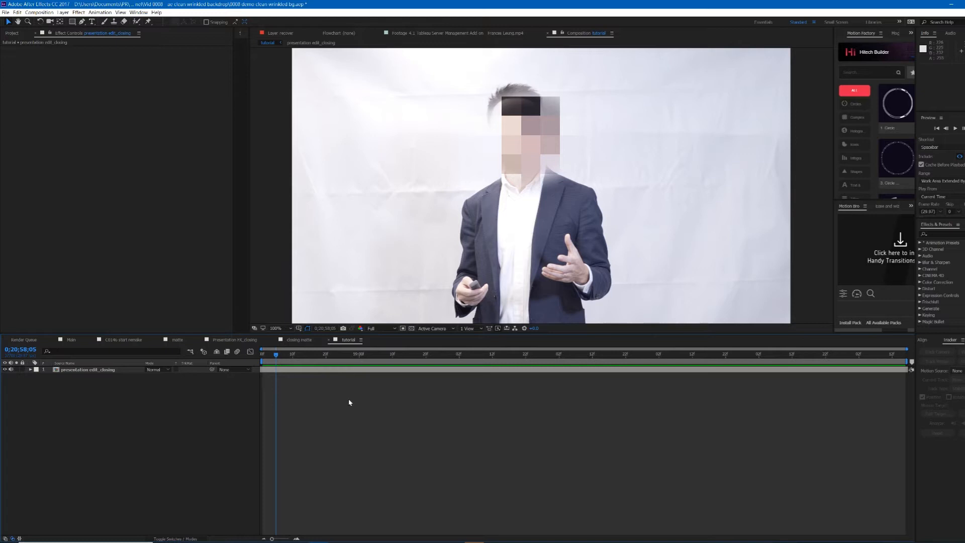
Step: Add a new adjustment layer above the presentation footage in the tutorial composition
{"action": "key", "text": "ctrl+y"}
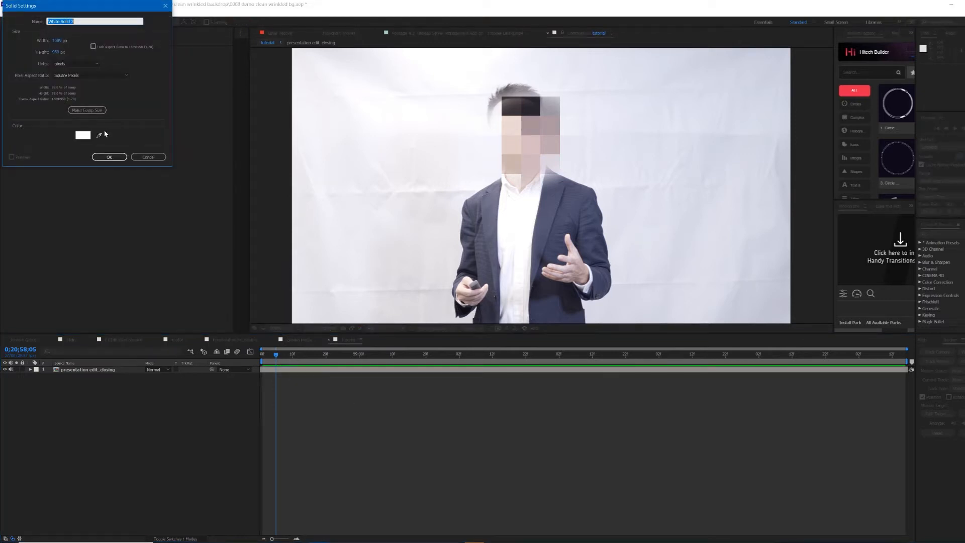
{"action": "left_click", "coordinate": [147, 157]}
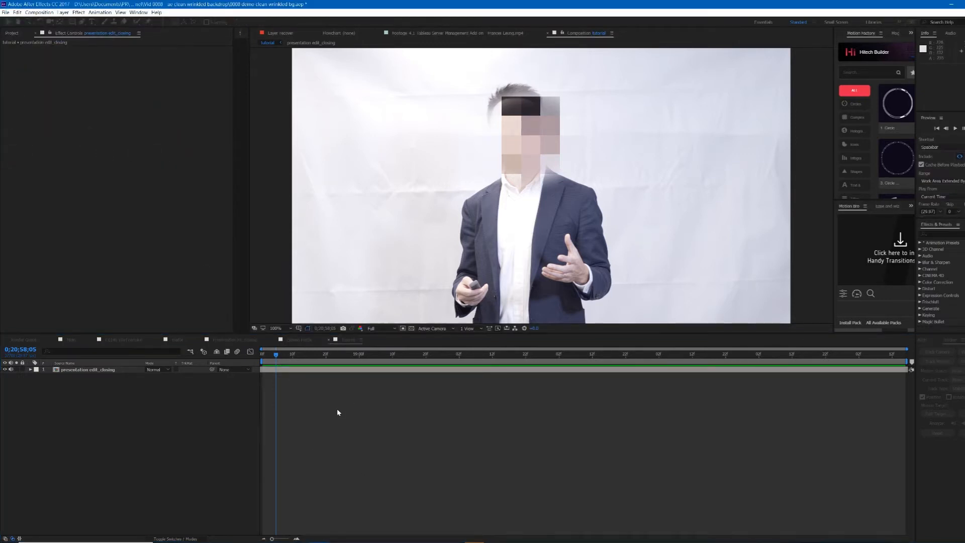
{"action": "key", "text": "ctrl+alt+y"}
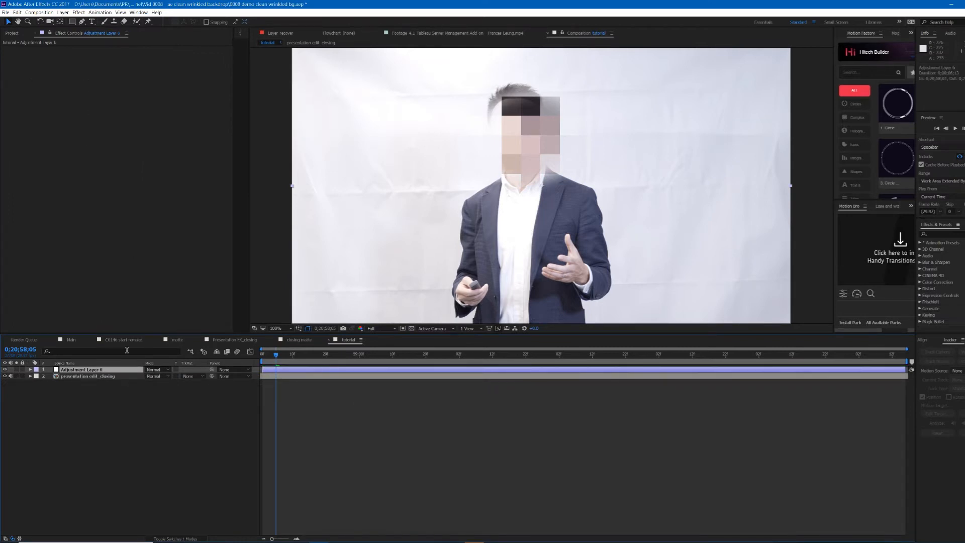
Step: Search the effects for bright and apply Brightness & Contrast to the adjustment layer
{"action": "right_click", "coordinate": [115, 371]}
{"action": "left_click", "coordinate": [101, 371]}
{"action": "left_click", "coordinate": [935, 234]}
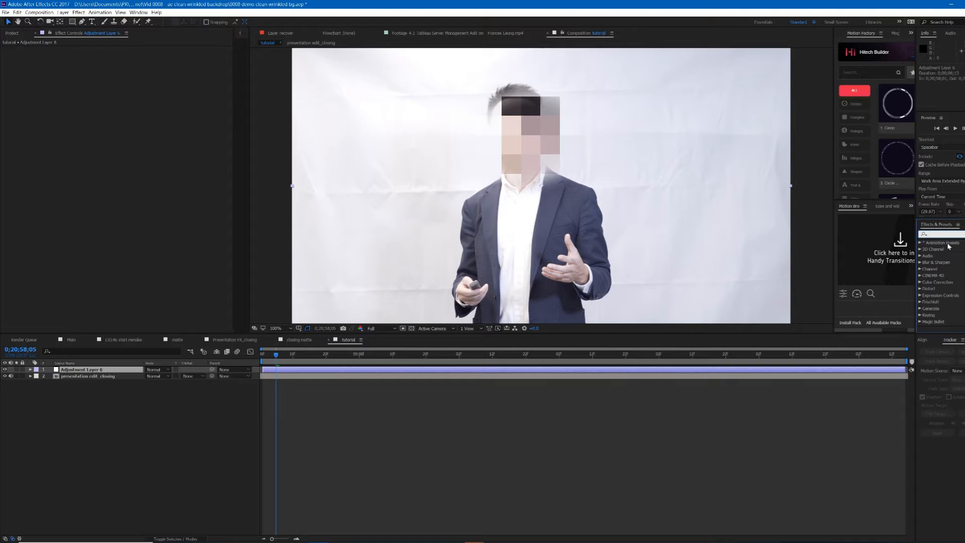
{"action": "type", "text": "bright"}
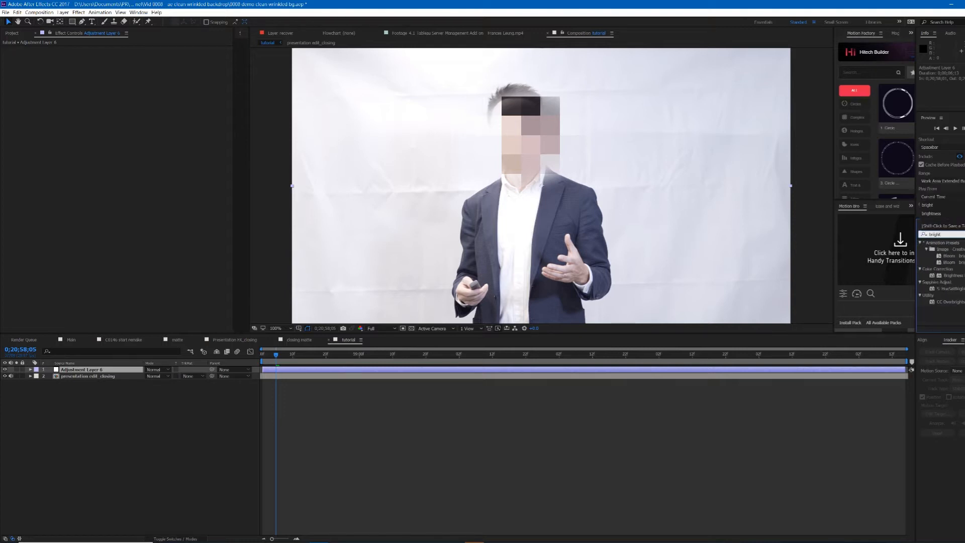
{"action": "double_click", "coordinate": [952, 276]}
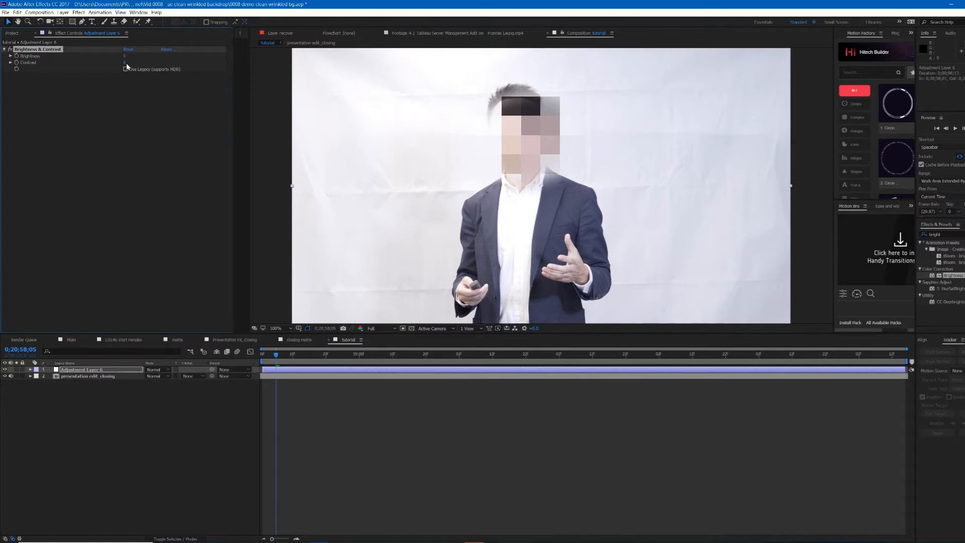
Step: Raise the Brightness value to about 100 to push the backdrop toward white
{"action": "left_click_drag", "start_coordinate": [125, 56], "coordinate": [172, 60]}
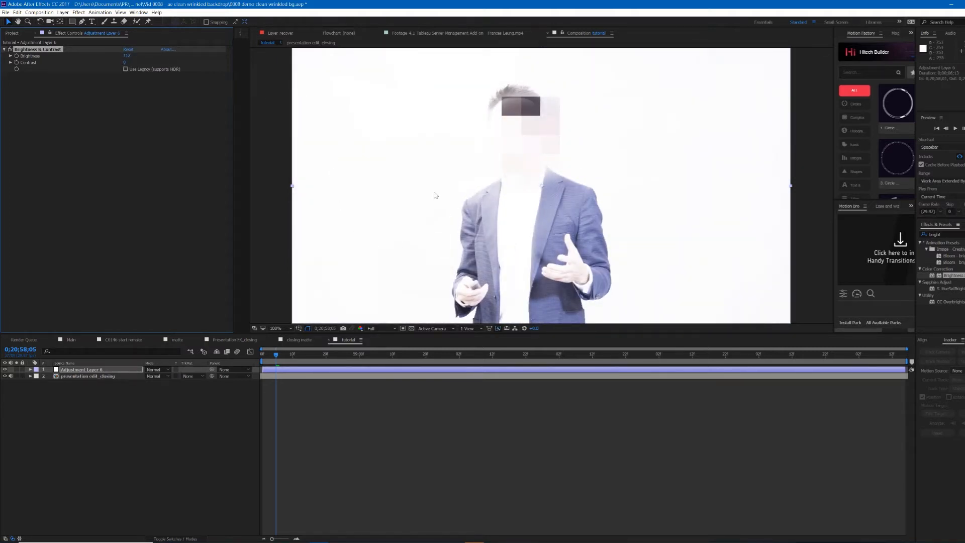
{"action": "left_click_drag", "start_coordinate": [127, 56], "coordinate": [130, 57]}
{"action": "left_click_drag", "start_coordinate": [127, 56], "coordinate": [124, 56]}
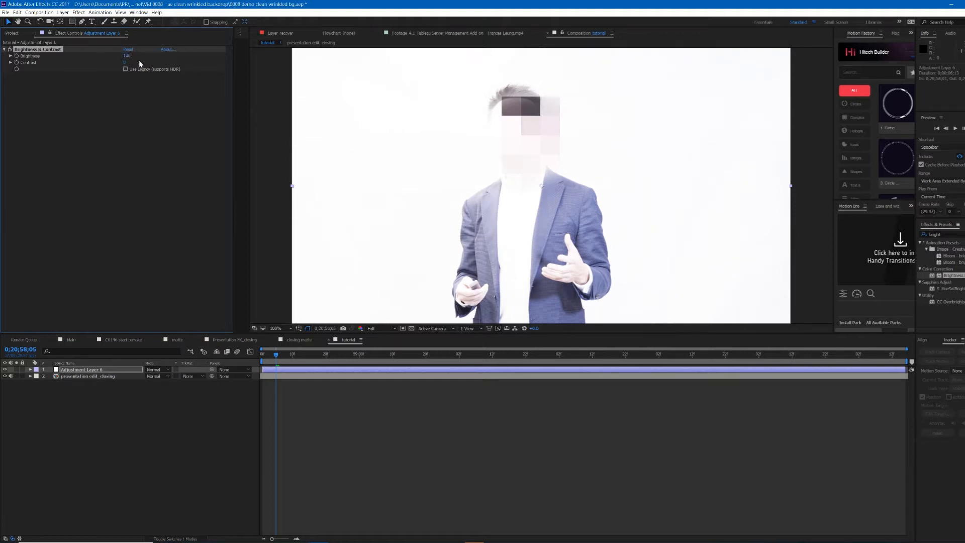
Step: Set Contrast to about 58 and ease Brightness back to about 98
{"action": "left_click", "coordinate": [129, 65]}
{"action": "mouse_move", "coordinate": [125, 63]}
{"action": "left_mouse_down"}
{"action": "mouse_move", "coordinate": [142, 62]}
{"action": "mouse_move", "coordinate": [136, 69]}
{"action": "left_mouse_up"}
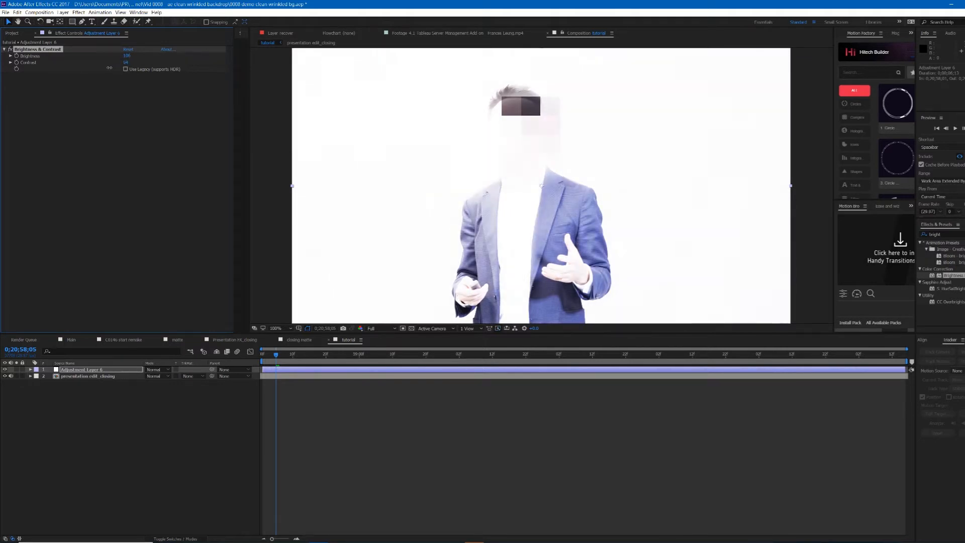
{"action": "left_click_drag", "start_coordinate": [137, 55], "coordinate": [108, 55]}
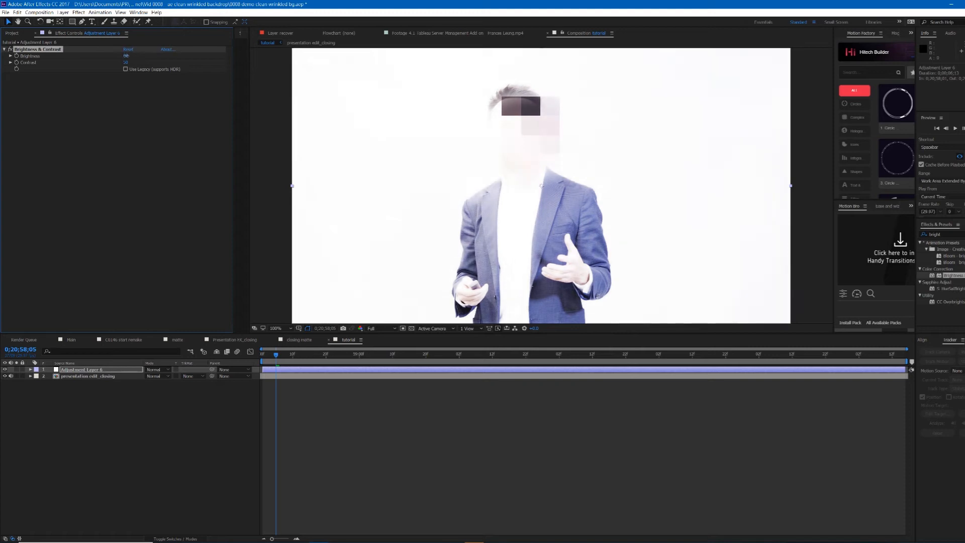
Step: Search the effects for curve and apply Curves to the adjustment layer
{"action": "left_click", "coordinate": [486, 444]}
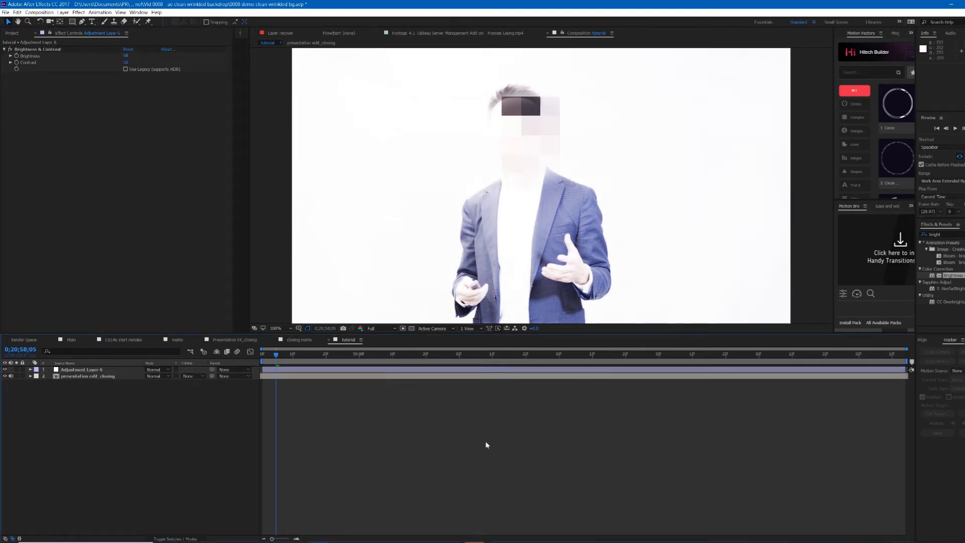
{"action": "left_click", "coordinate": [495, 371]}
{"action": "left_click", "coordinate": [545, 408]}
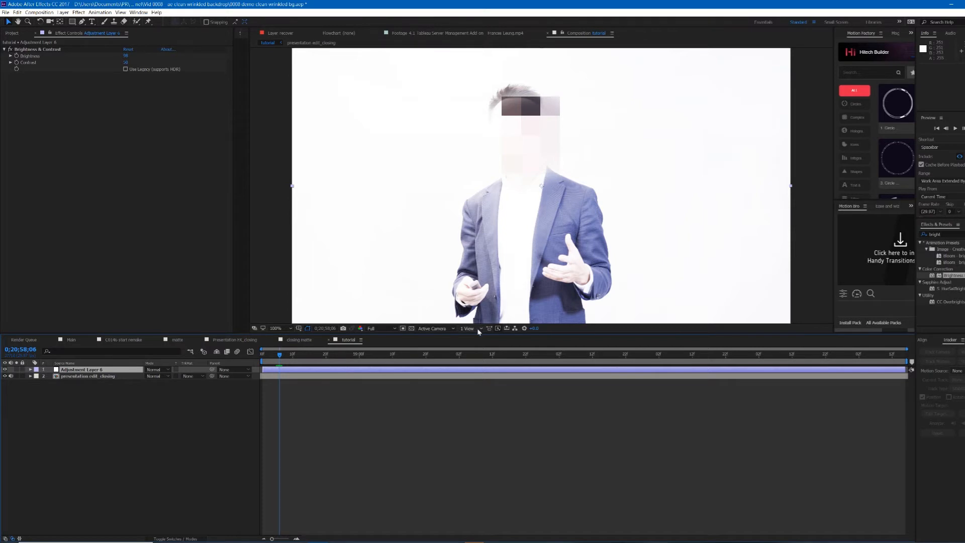
{"action": "left_click", "coordinate": [947, 233]}
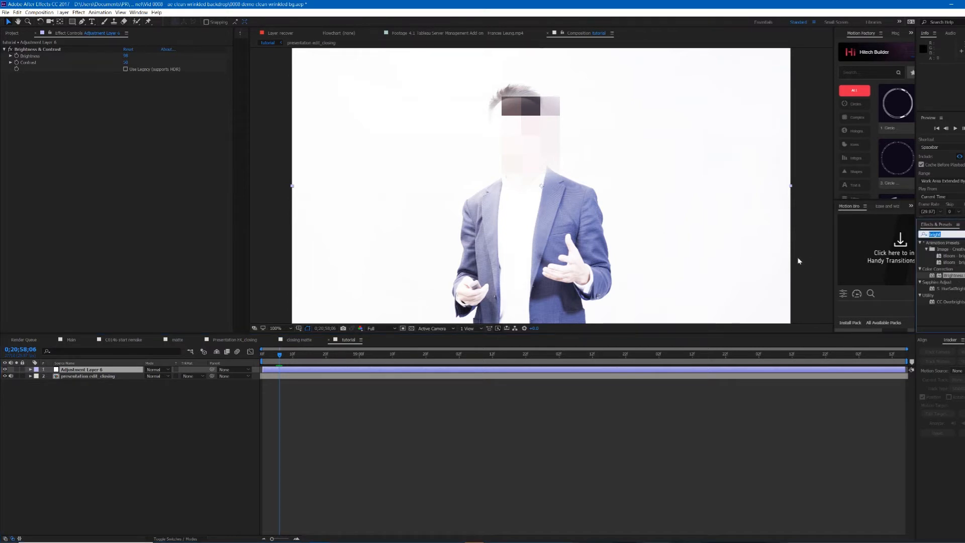
{"action": "type", "text": "fill"}
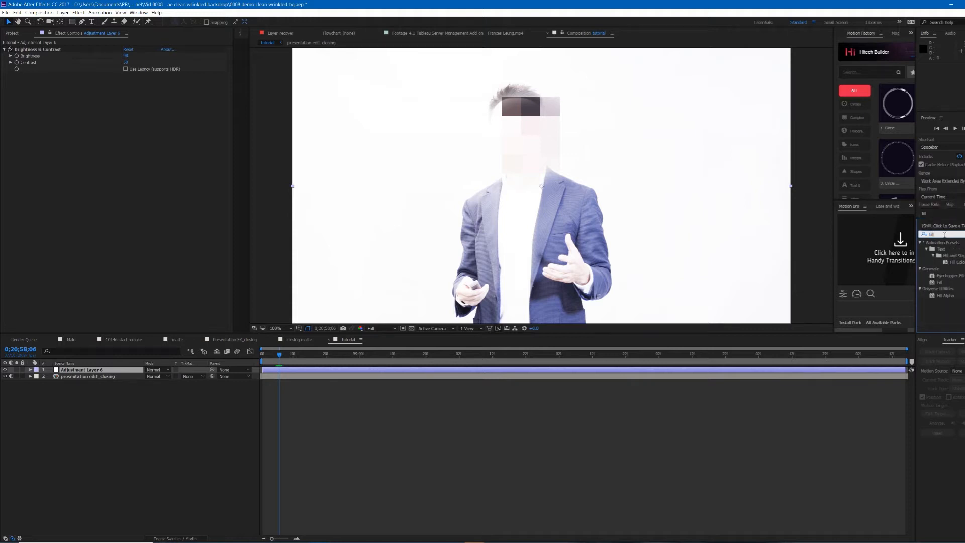
{"action": "left_click", "coordinate": [944, 233]}
{"action": "type", "text": "curve"}
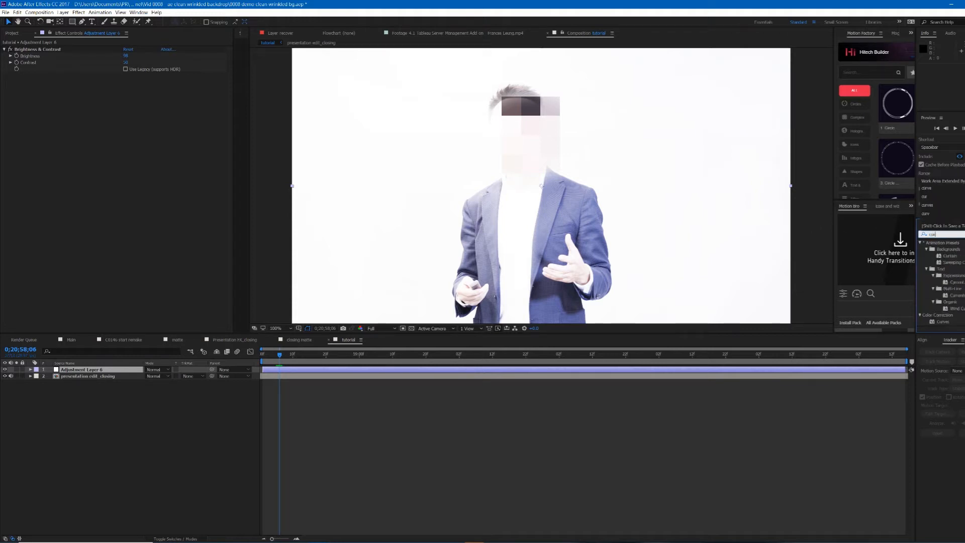
{"action": "double_click", "coordinate": [944, 269]}
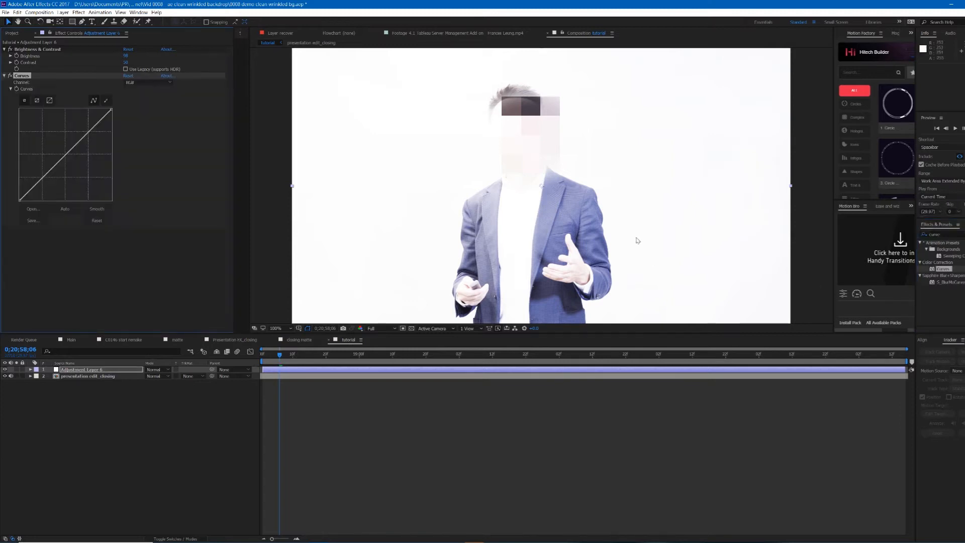
Step: Lower the top end point of the Curves graph to dim the brightest tones
{"action": "left_click", "coordinate": [153, 81]}
{"action": "left_click", "coordinate": [153, 107]}
{"action": "left_click", "coordinate": [171, 82]}
{"action": "left_click", "coordinate": [136, 87]}
{"action": "left_click_drag", "start_coordinate": [112, 106], "coordinate": [112, 130]}
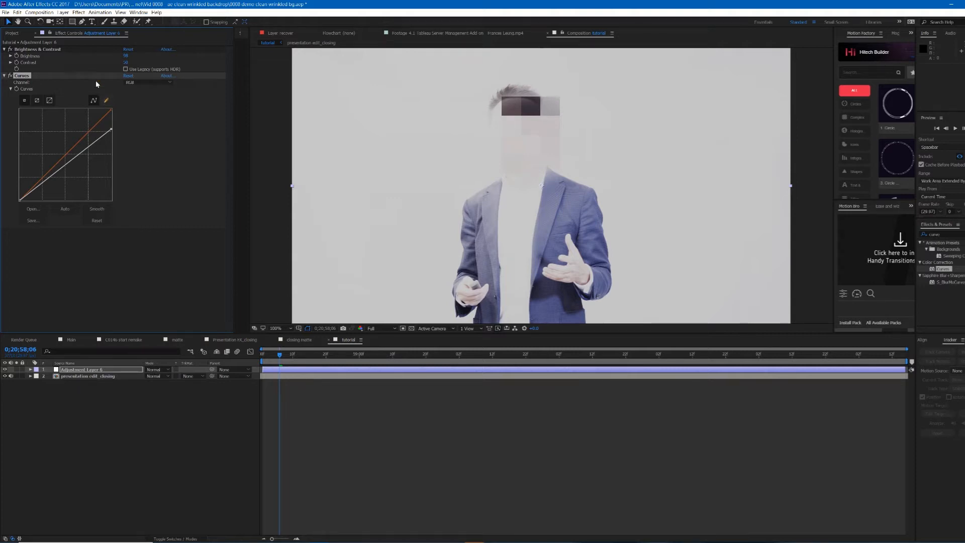
Step: Switch the Curves channel to Green and bend the green curve upward
{"action": "left_click", "coordinate": [153, 83]}
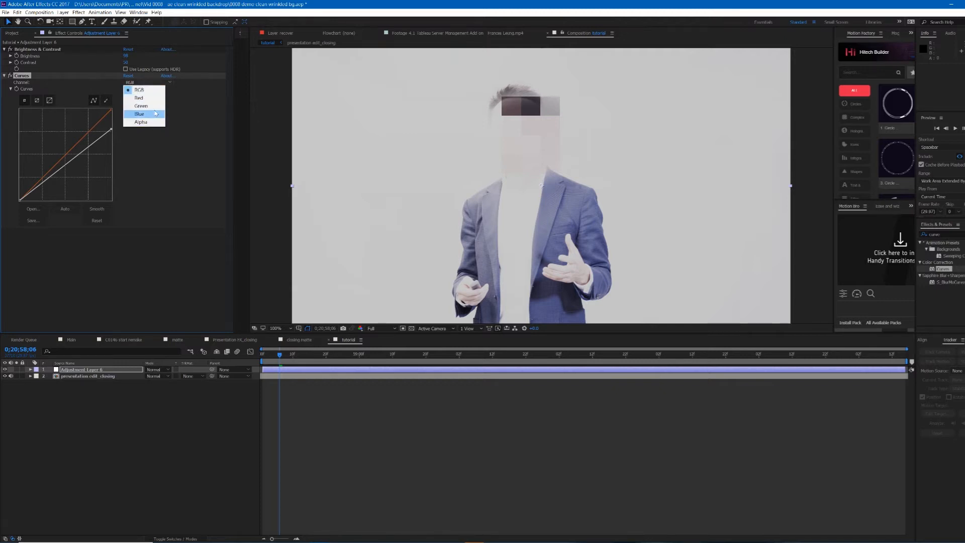
{"action": "left_click", "coordinate": [151, 105]}
{"action": "left_click_drag", "start_coordinate": [88, 132], "coordinate": [79, 122]}
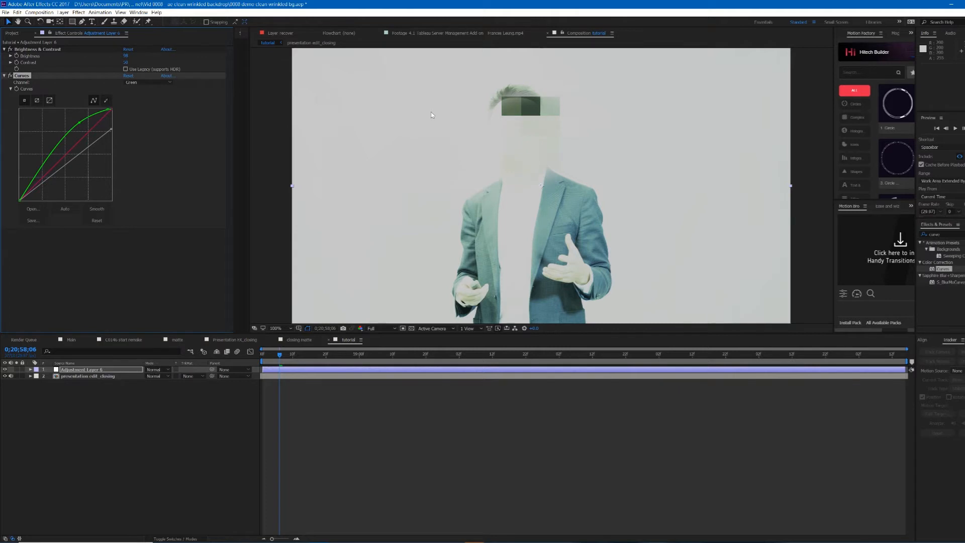
Step: Select the presentation footage layer and duplicate it
{"action": "left_click", "coordinate": [423, 375]}
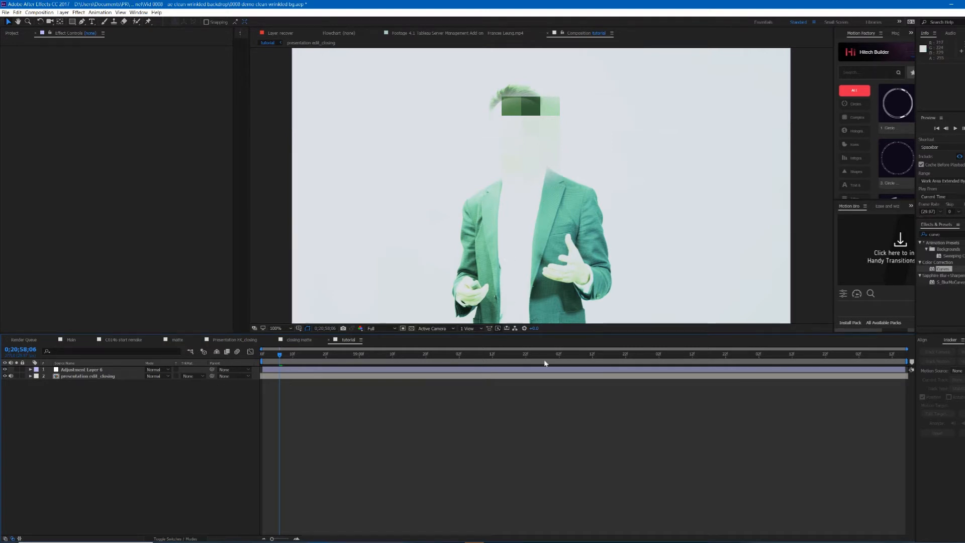
{"action": "left_click", "coordinate": [452, 371]}
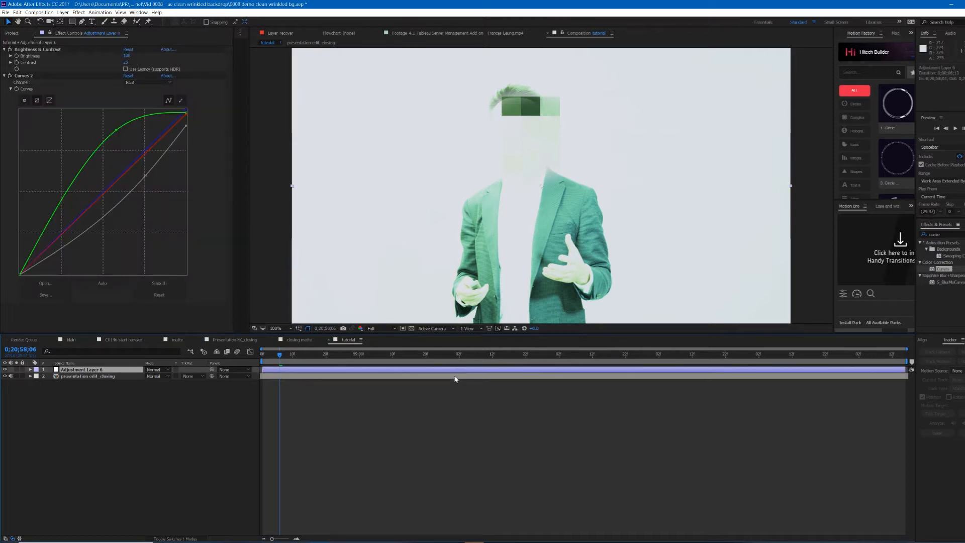
{"action": "left_click", "coordinate": [467, 399]}
{"action": "left_click", "coordinate": [461, 379]}
{"action": "left_click", "coordinate": [468, 399]}
{"action": "left_click", "coordinate": [478, 380]}
{"action": "key", "text": "ctrl+d"}
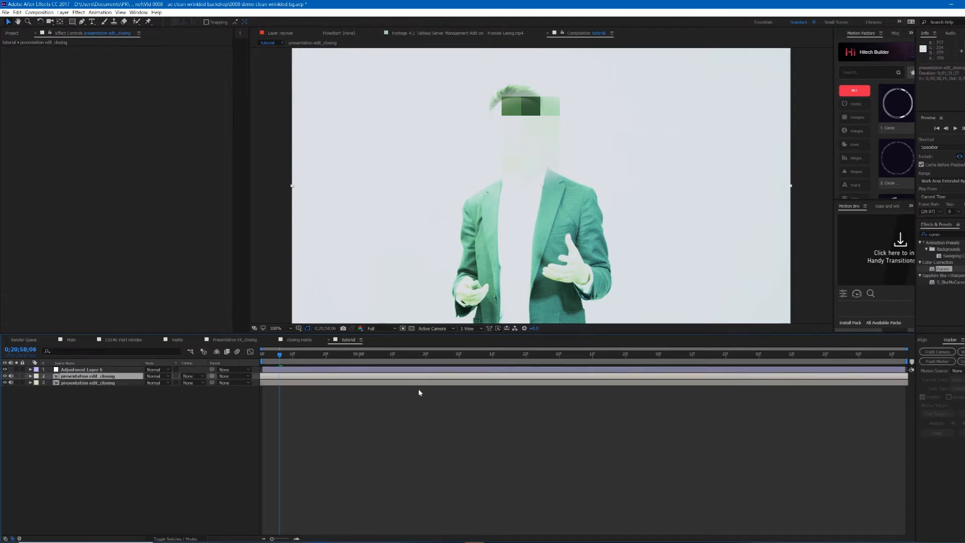
Step: Pre-compose the duplicated footage layer into a new composition named matte
{"action": "left_click", "coordinate": [364, 378]}
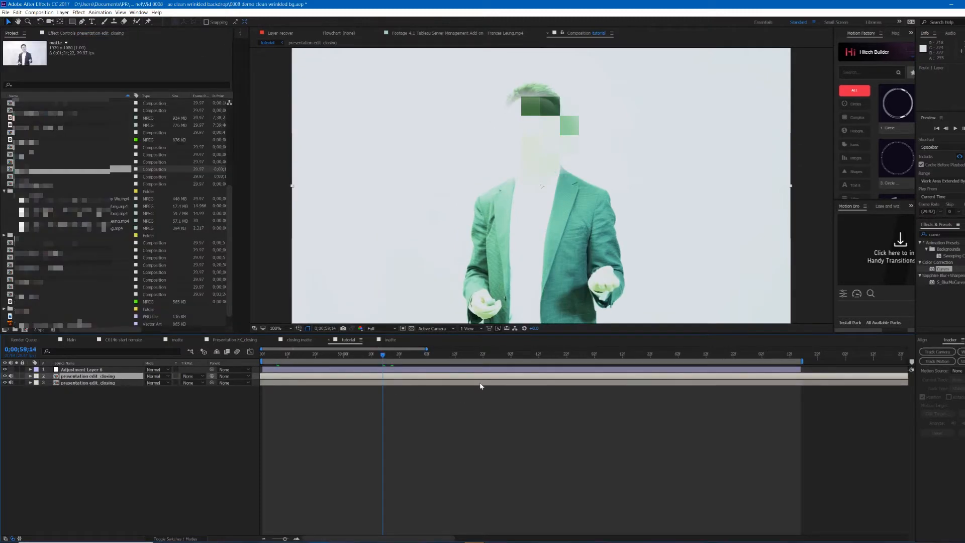
{"action": "right_click", "coordinate": [485, 378]}
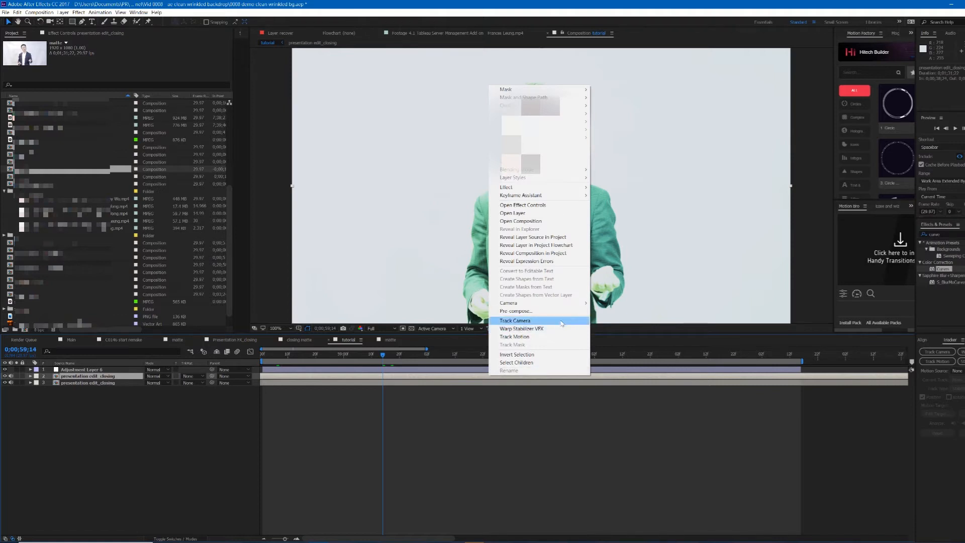
{"action": "left_click", "coordinate": [523, 311]}
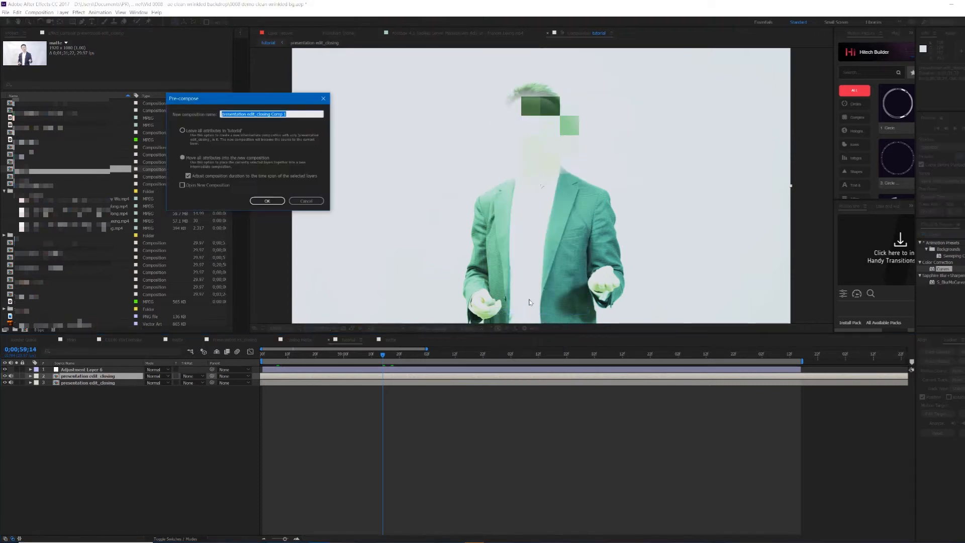
{"action": "type", "text": "matte"}
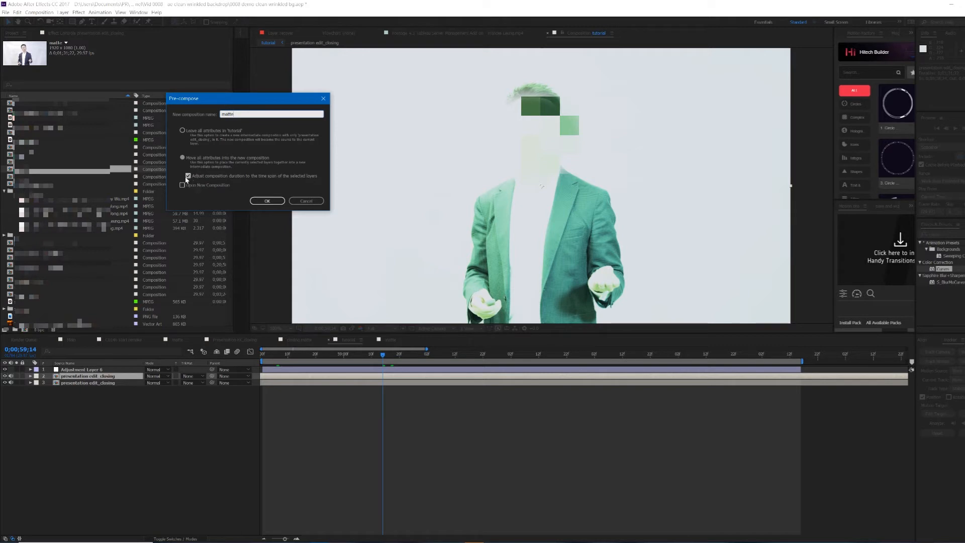
{"action": "left_click", "coordinate": [266, 201]}
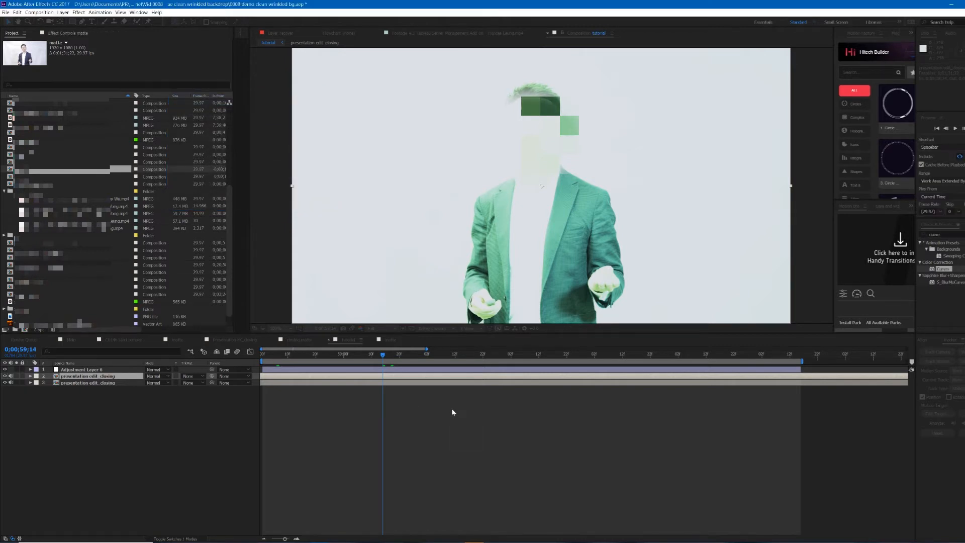
Step: Move the matte layer to the top of the layer stack
{"action": "left_click", "coordinate": [503, 417]}
{"action": "left_click_drag", "start_coordinate": [92, 378], "coordinate": [97, 369]}
{"action": "left_click", "coordinate": [465, 429]}
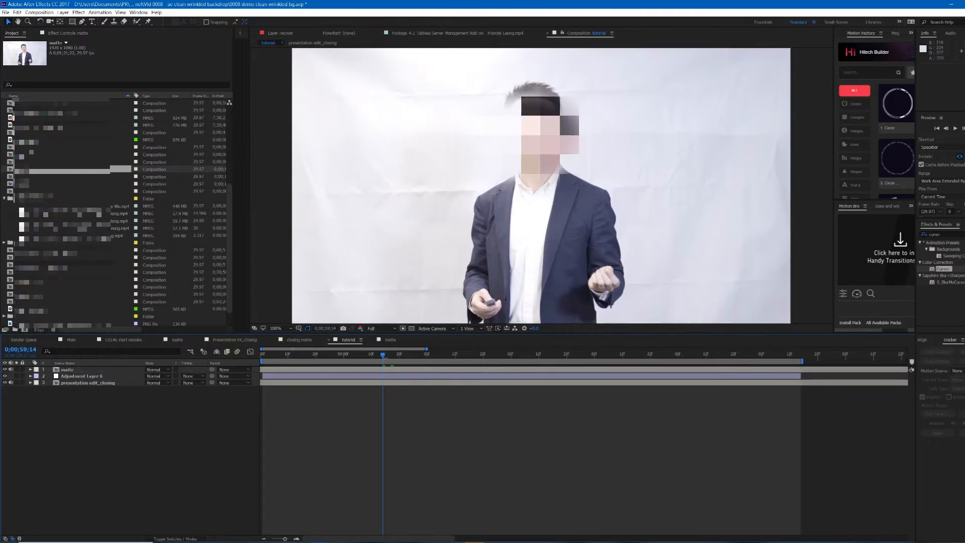
Step: Open the matte composition and apply Hue/Saturation to its footage layer
{"action": "left_click", "coordinate": [402, 370]}
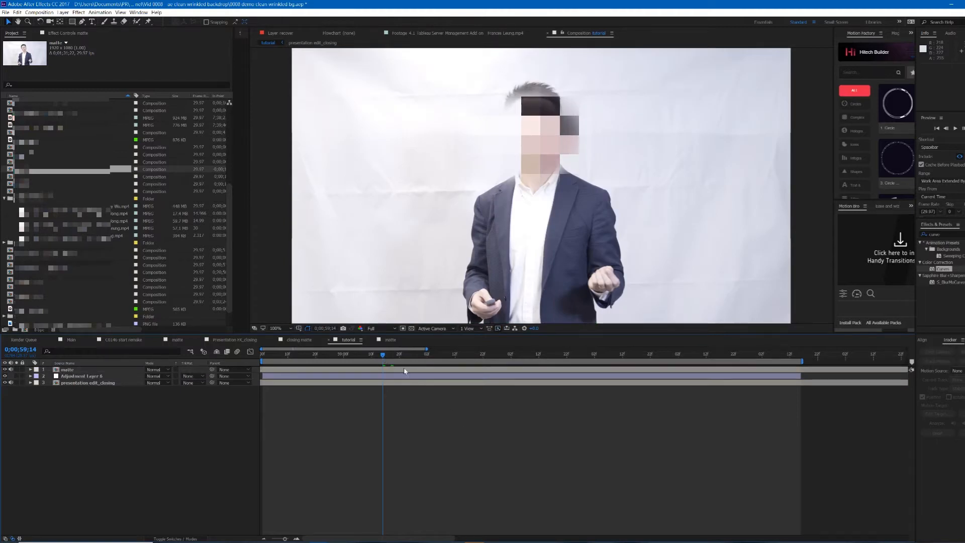
{"action": "double_click", "coordinate": [478, 370]}
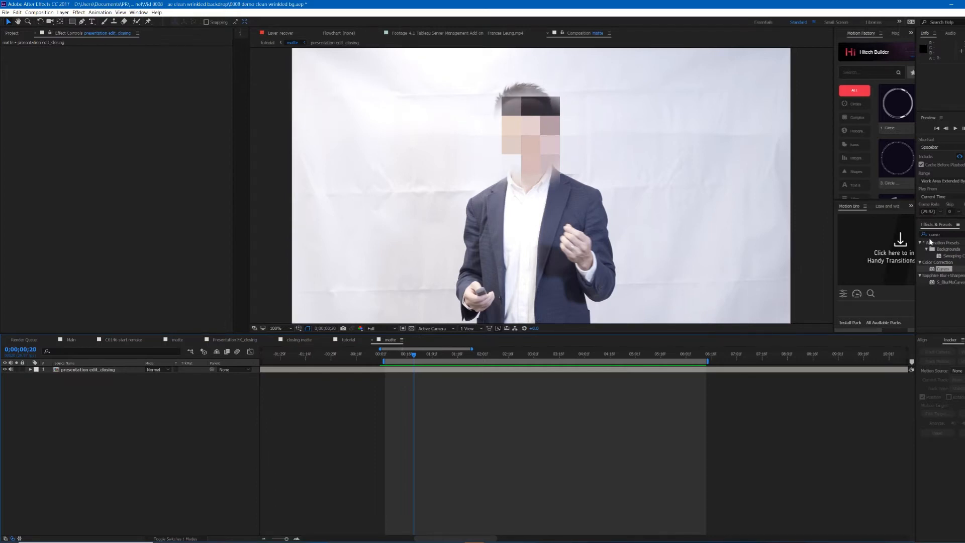
{"action": "left_click", "coordinate": [951, 236]}
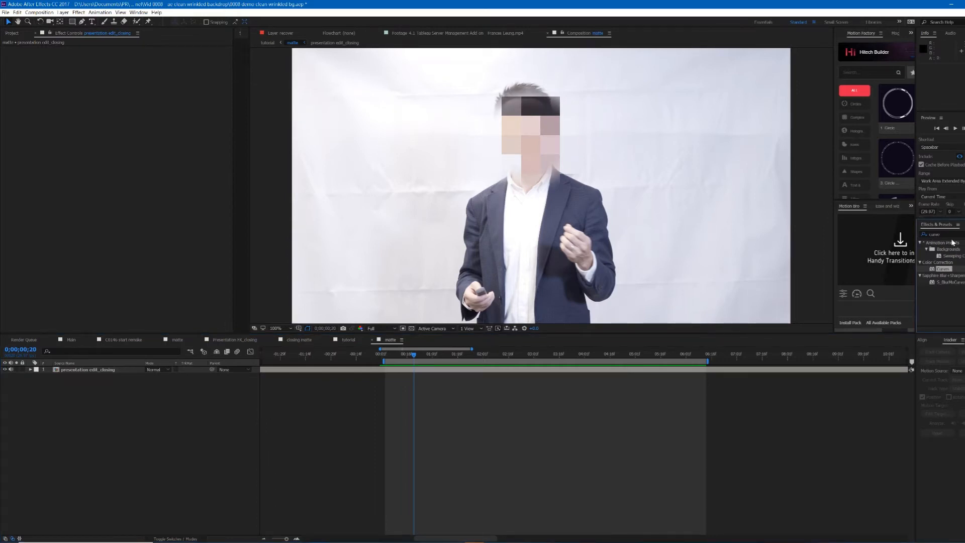
{"action": "left_click", "coordinate": [919, 235]}
{"action": "type", "text": "hue"}
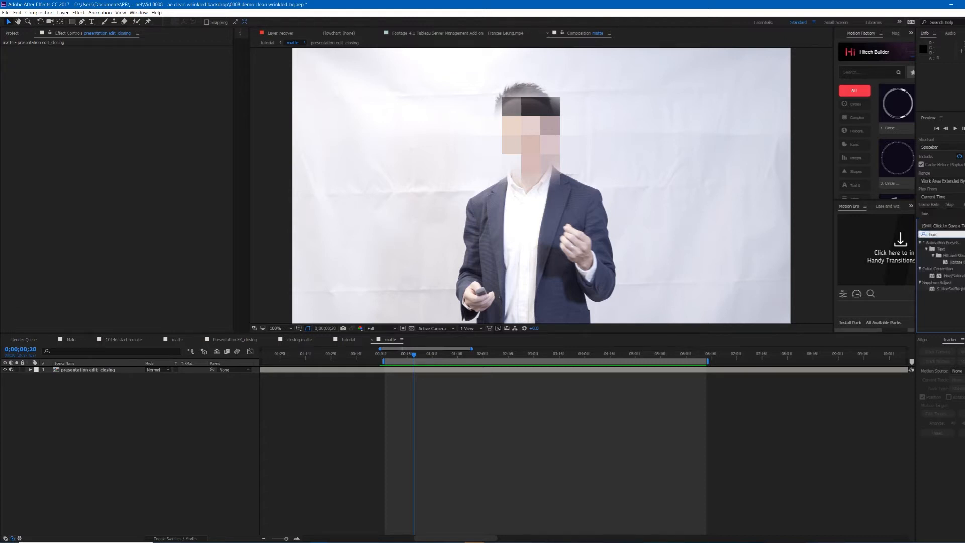
{"action": "left_click", "coordinate": [958, 276]}
{"action": "left_click_drag", "start_coordinate": [961, 278], "coordinate": [634, 371]}
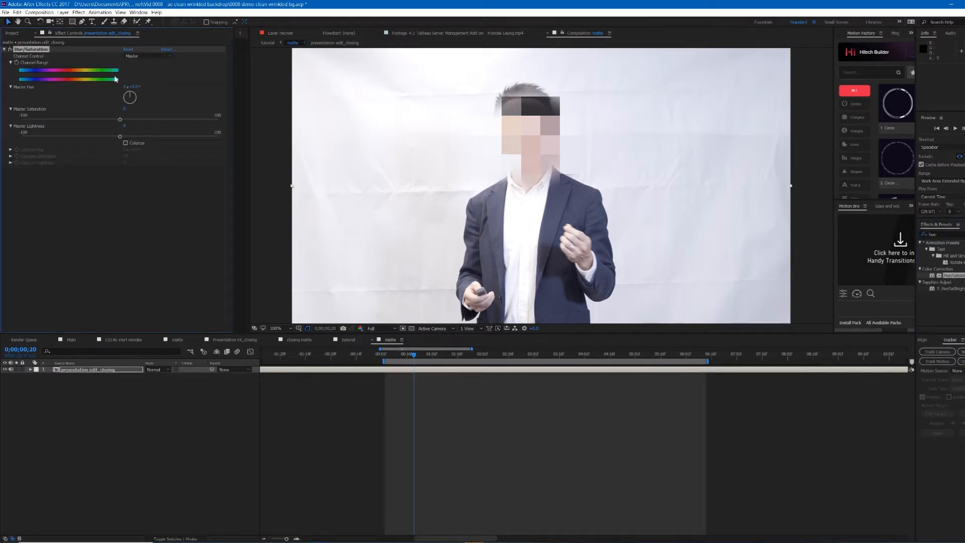
Step: Raise the Hue/Saturation master saturation and switch the channel control to Reds
{"action": "left_click_drag", "start_coordinate": [122, 123], "coordinate": [172, 121]}
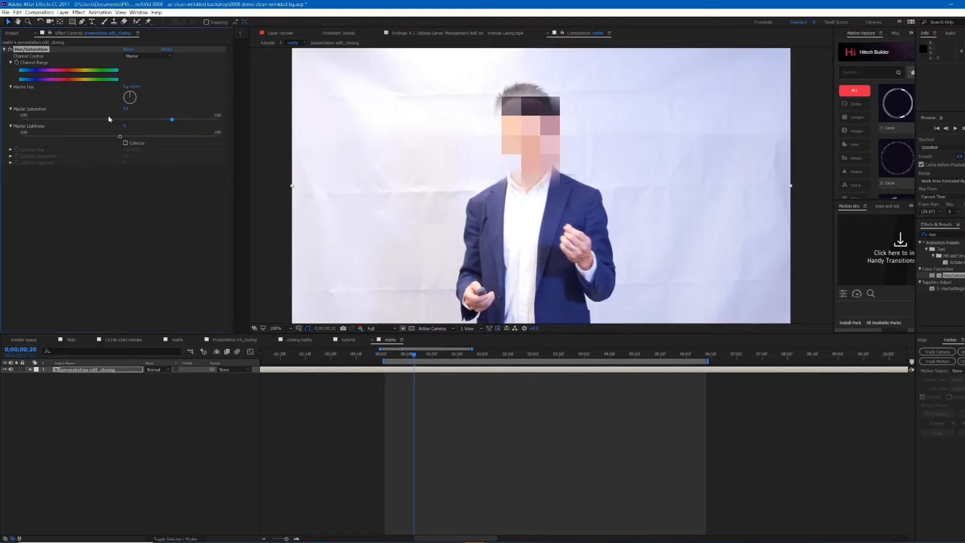
{"action": "left_click", "coordinate": [166, 58]}
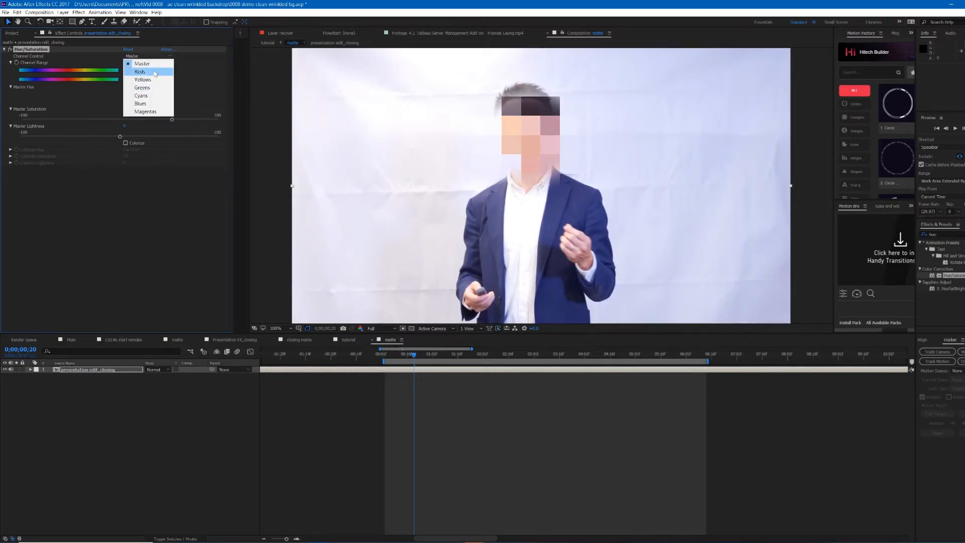
{"action": "left_click", "coordinate": [166, 67]}
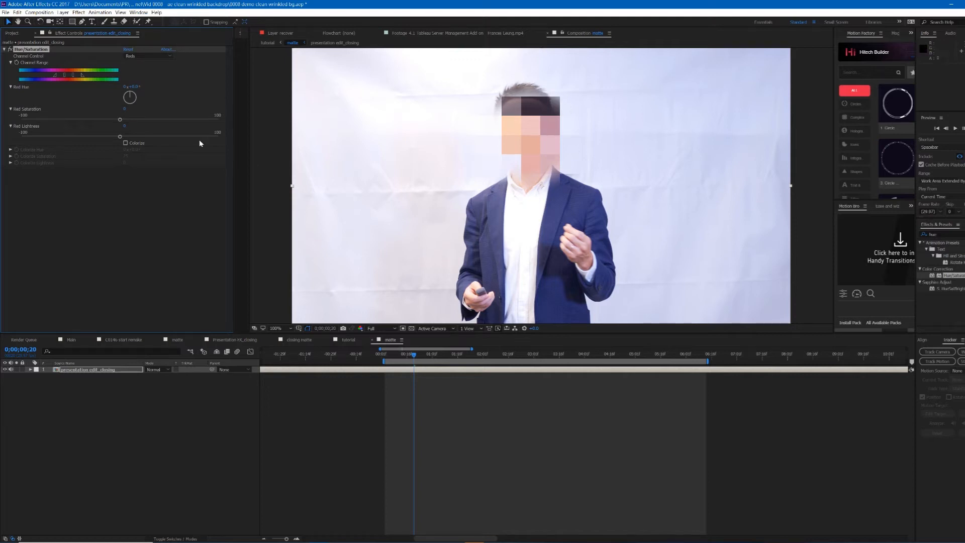
Step: Shift the red hue slightly, raise the red saturation and lower the red lightness
{"action": "mouse_move", "coordinate": [83, 76]}
{"action": "left_mouse_down"}
{"action": "mouse_move", "coordinate": [93, 75]}
{"action": "mouse_move", "coordinate": [77, 75]}
{"action": "left_mouse_up"}
{"action": "left_click_drag", "start_coordinate": [120, 119], "coordinate": [139, 119]}
{"action": "left_click", "coordinate": [194, 122]}
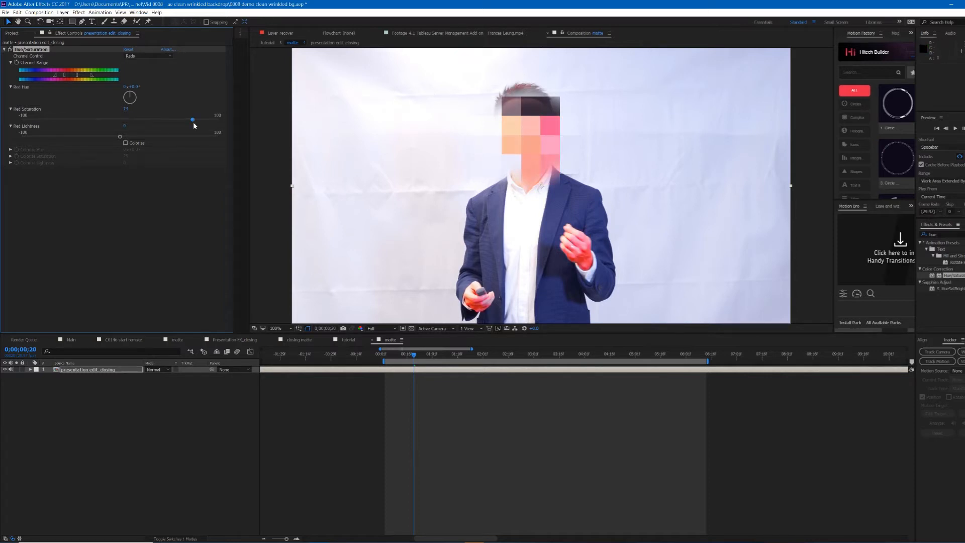
{"action": "left_click", "coordinate": [168, 121]}
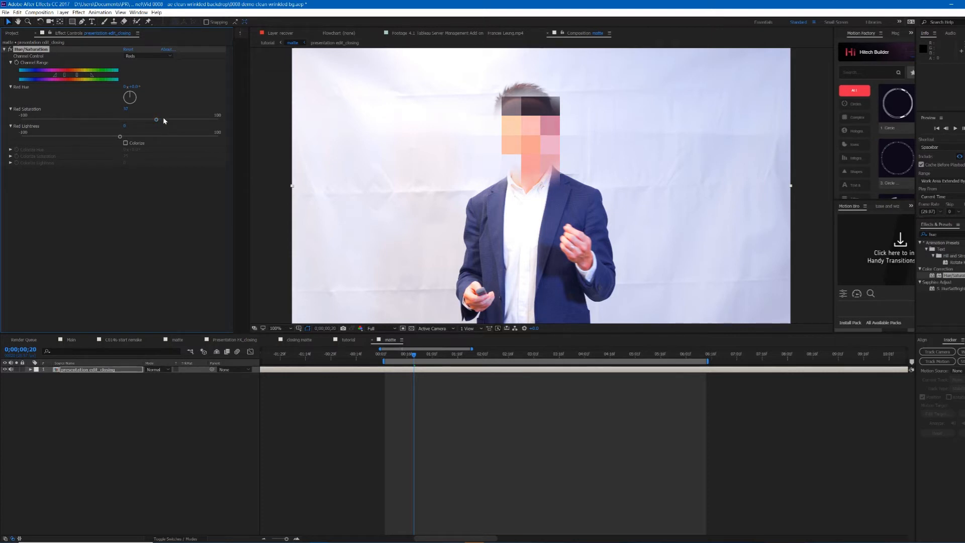
{"action": "left_click_drag", "start_coordinate": [120, 136], "coordinate": [98, 139]}
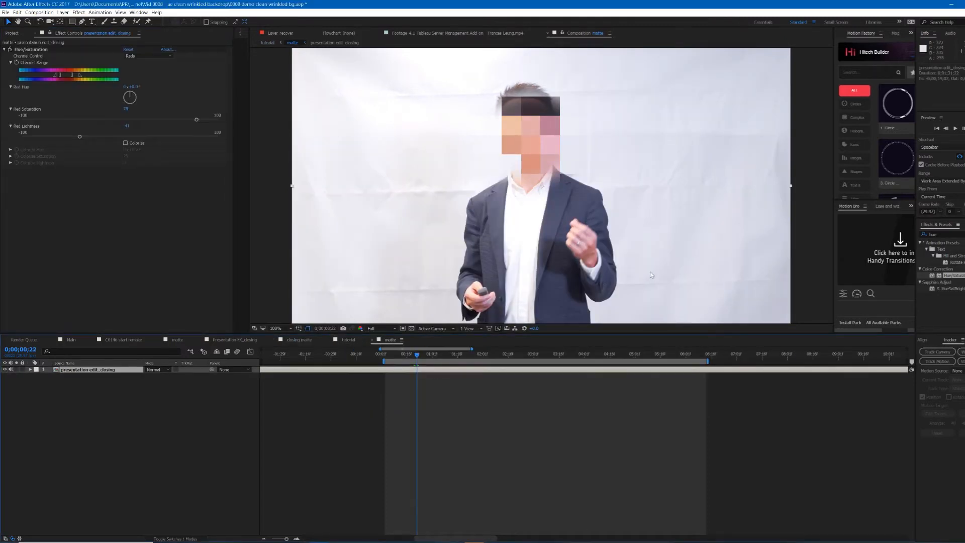
Step: Search the effects for color range and apply Color Range to the matte footage layer
{"action": "left_click", "coordinate": [952, 234]}
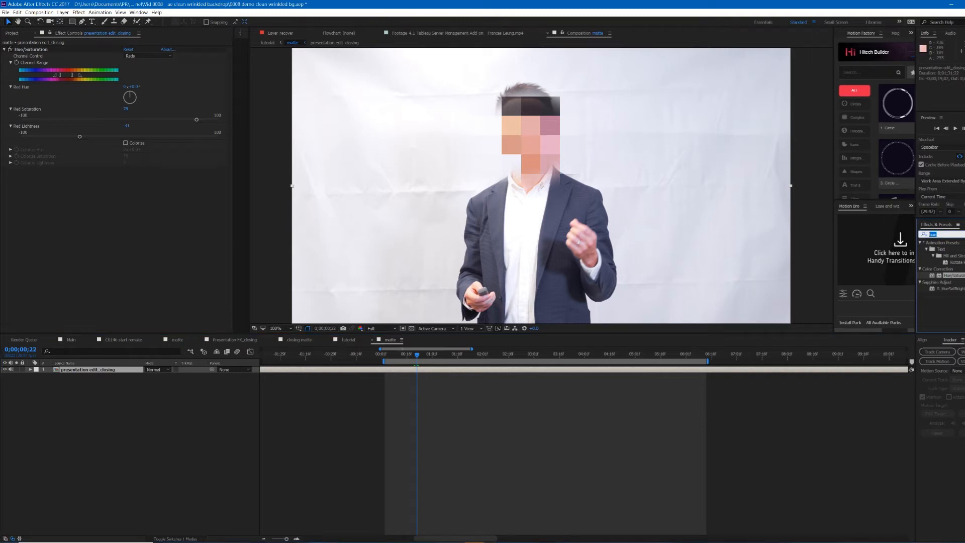
{"action": "key", "text": "BackSpace"}
{"action": "type", "text": "col"}
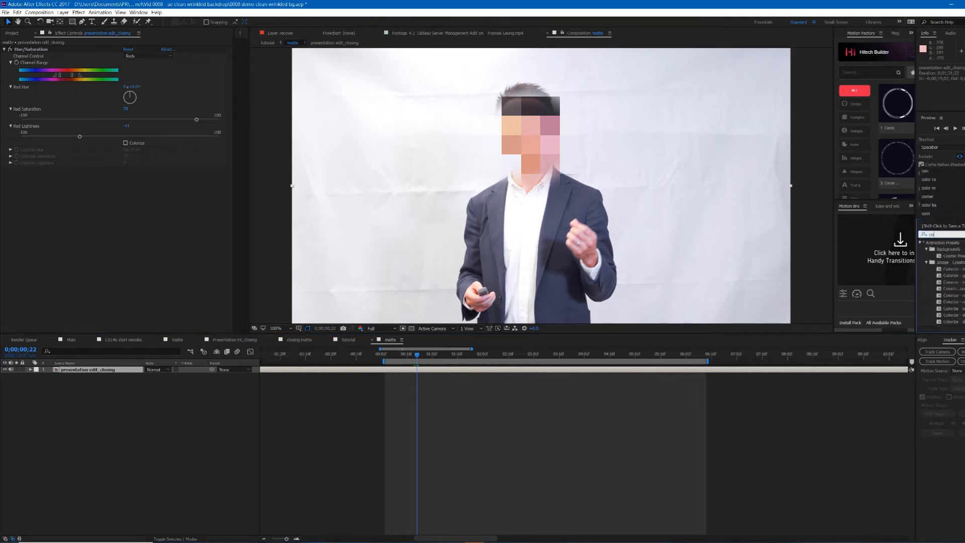
{"action": "type", "text": "or ran"}
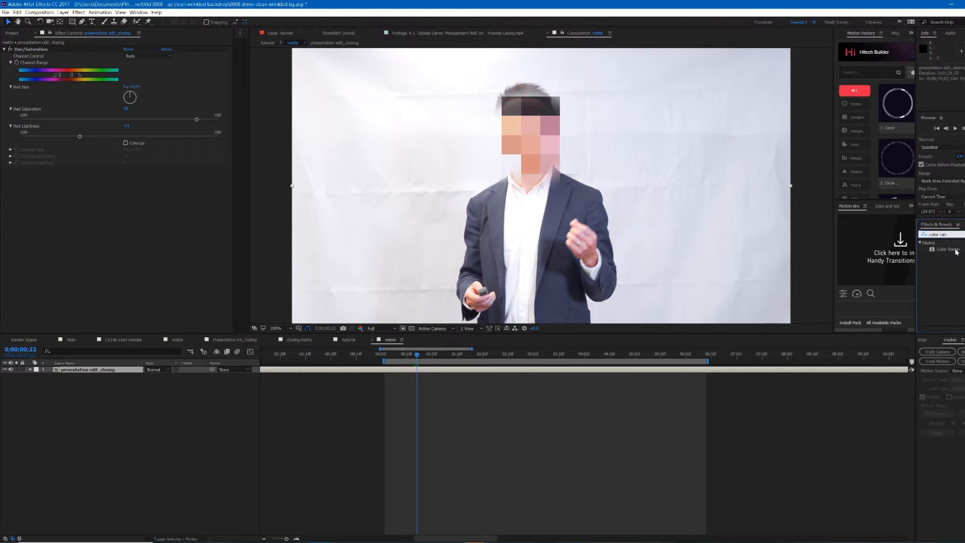
{"action": "left_click_drag", "start_coordinate": [956, 252], "coordinate": [96, 196]}
Step: Key the wrinkled backdrop with the Color Range eyedroppers, sampling and adding several points across the sheet and presenter
{"action": "left_click", "coordinate": [96, 186]}
{"action": "left_click", "coordinate": [544, 144]}
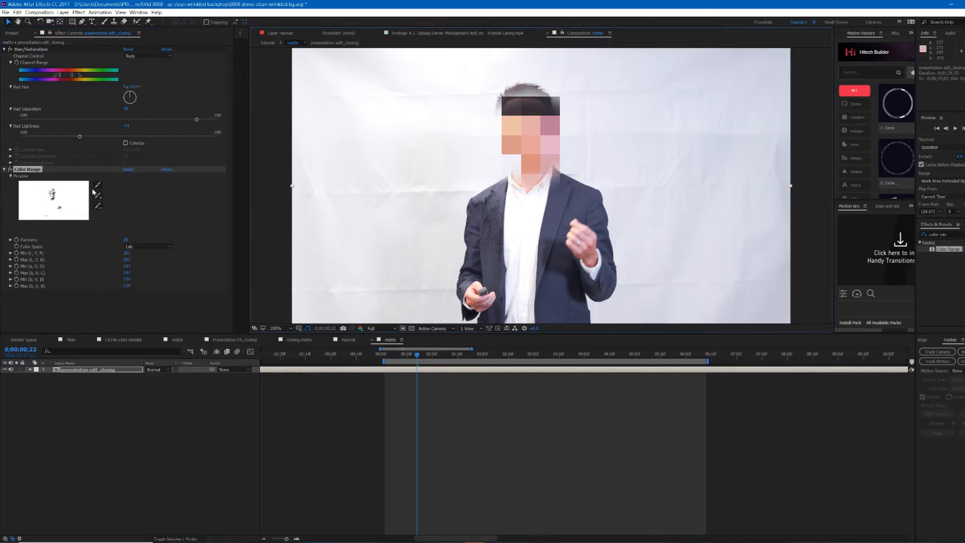
{"action": "left_click", "coordinate": [98, 186]}
{"action": "left_click", "coordinate": [528, 139]}
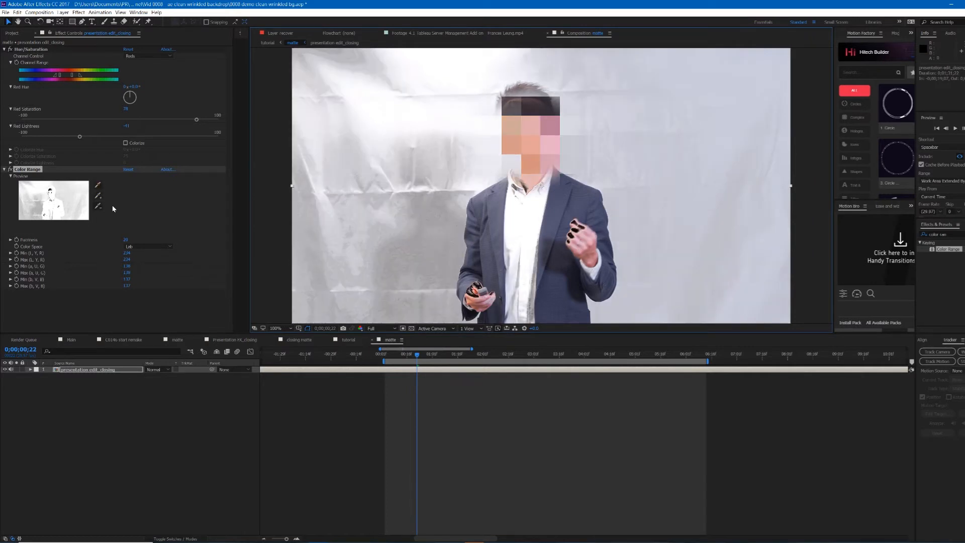
{"action": "left_click", "coordinate": [98, 196]}
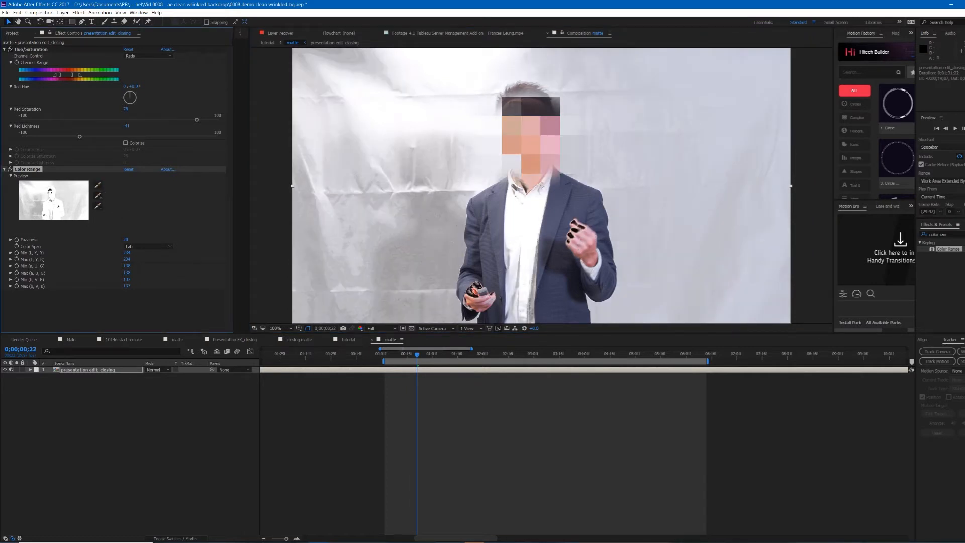
{"action": "left_click", "coordinate": [526, 128]}
{"action": "left_click", "coordinate": [98, 196]}
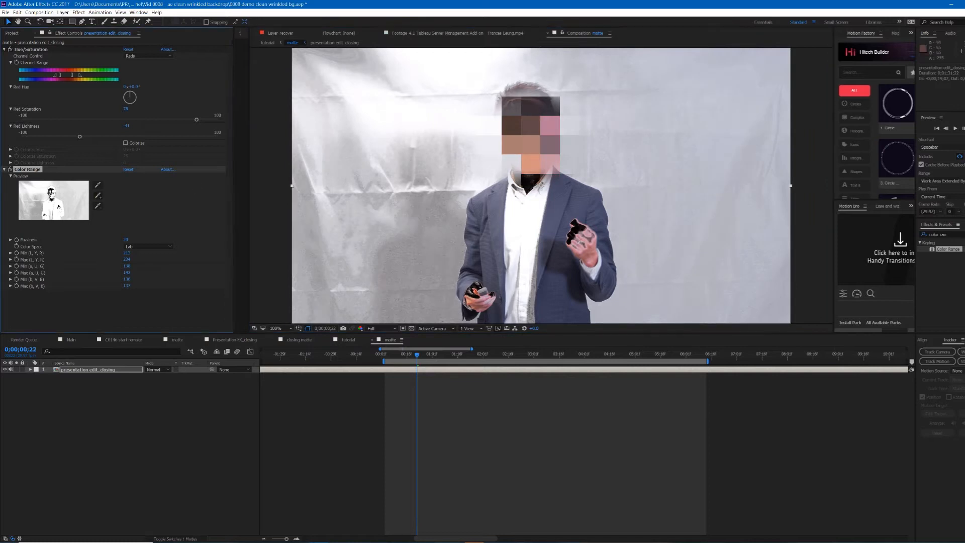
{"action": "left_click", "coordinate": [542, 146]}
{"action": "left_click", "coordinate": [98, 196]}
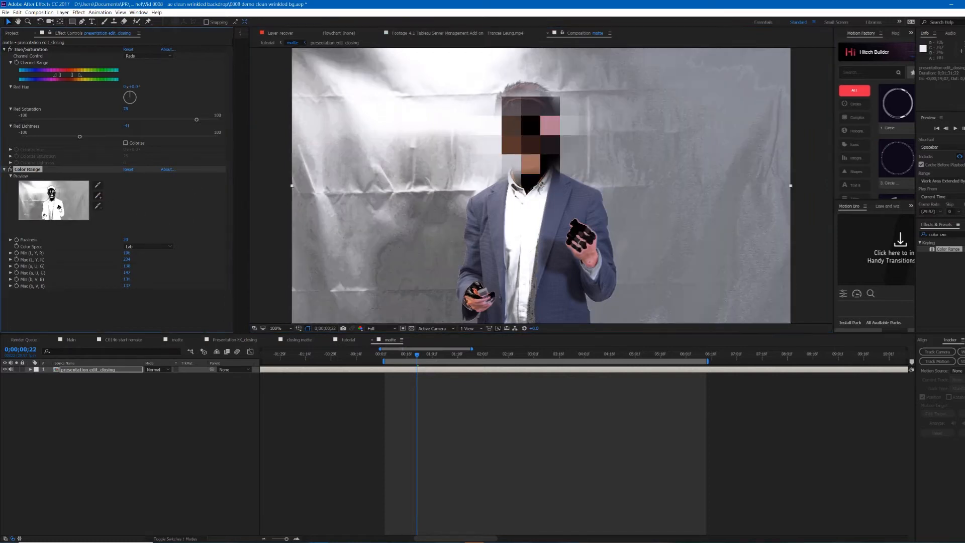
{"action": "left_click", "coordinate": [549, 125]}
{"action": "left_click", "coordinate": [98, 195]}
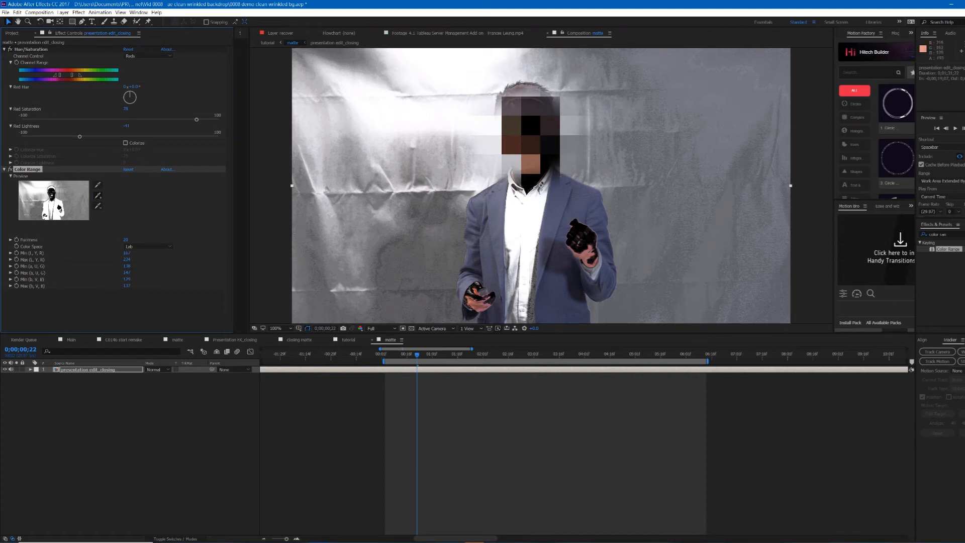
{"action": "left_click", "coordinate": [531, 164]}
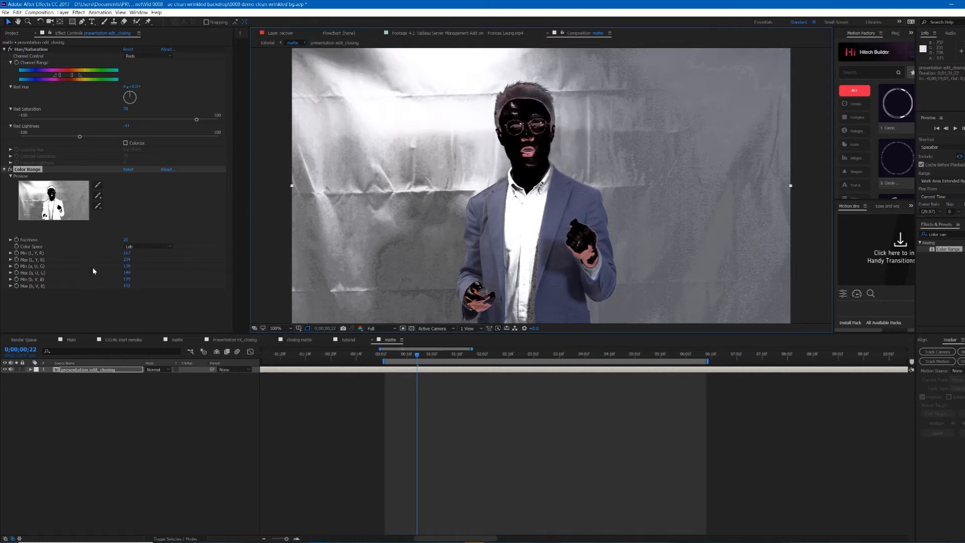
Step: Refine the Color Range key by sampling further points on the presenter's hand, jacket and face
{"action": "left_click", "coordinate": [98, 198]}
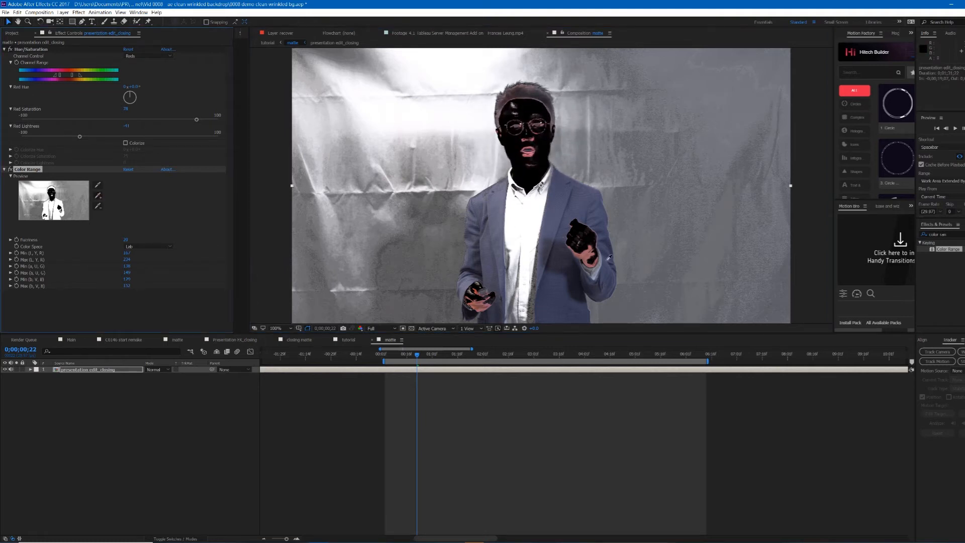
{"action": "left_click", "coordinate": [587, 249]}
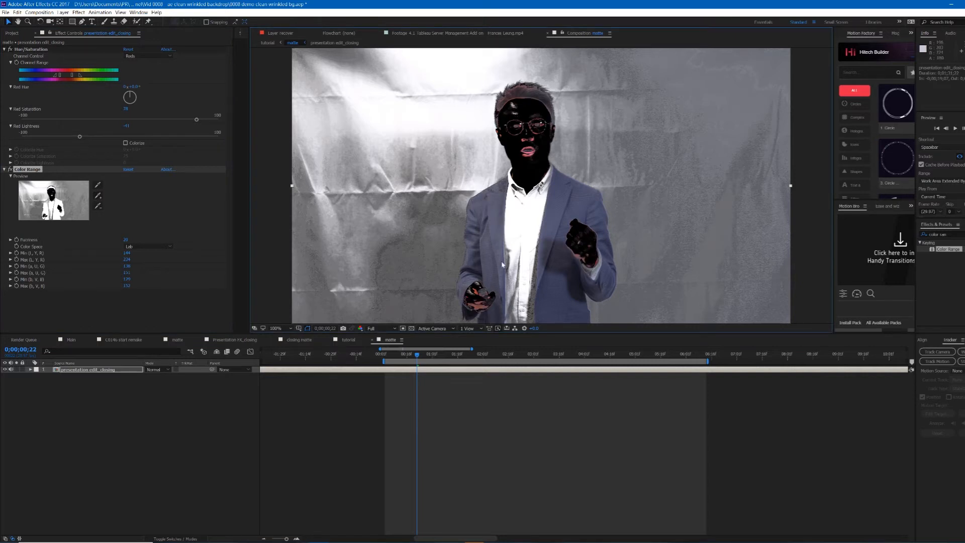
{"action": "left_click", "coordinate": [99, 197]}
{"action": "left_click", "coordinate": [495, 290]}
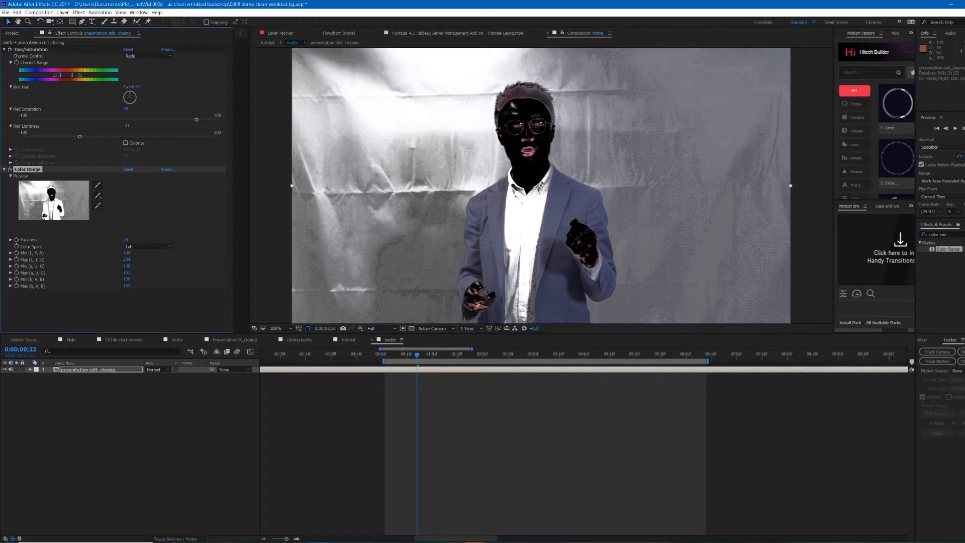
{"action": "left_click", "coordinate": [98, 196]}
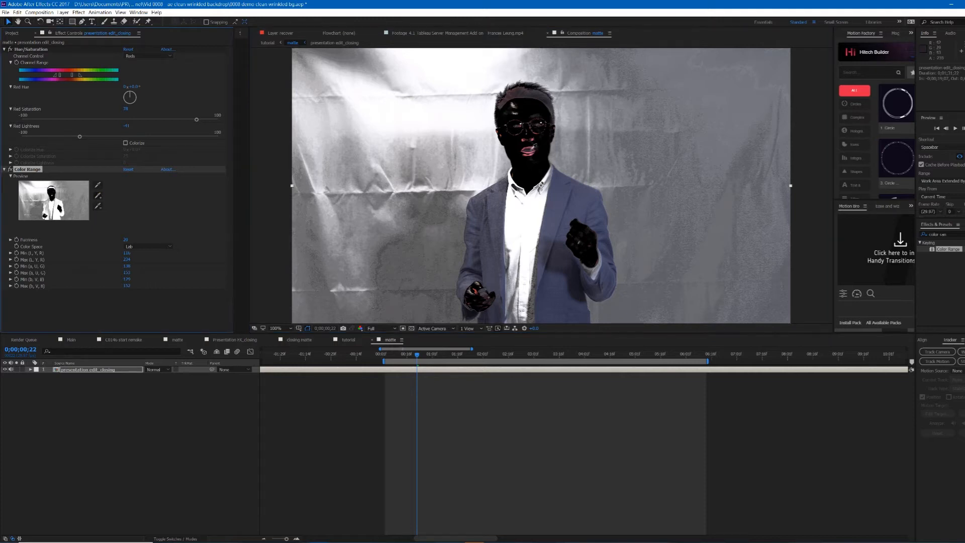
{"action": "left_click", "coordinate": [526, 154]}
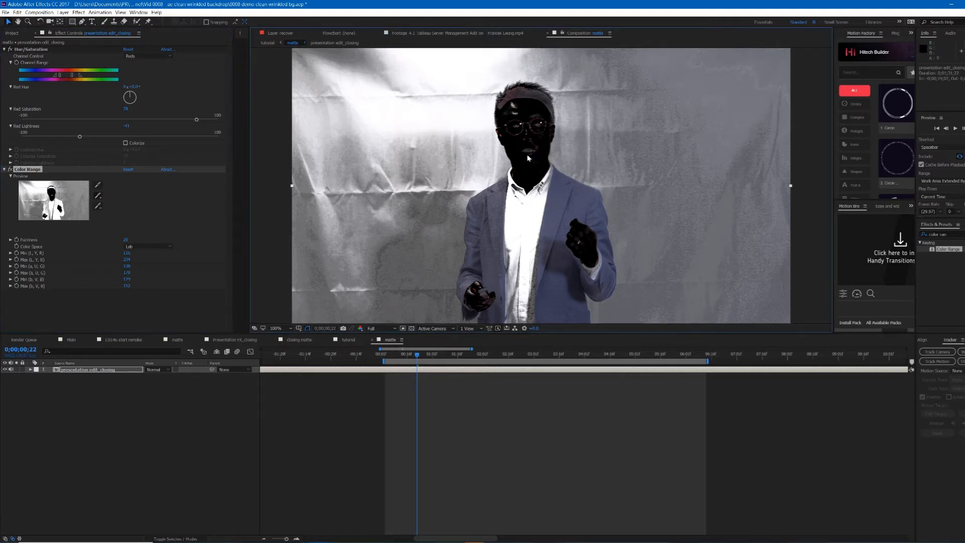
Step: Zoom in on the face and tune the Color Range limits, setting Min (L, Y, R) to 20 and adjusting Max (a, U, G) and Min (b, V, B)
{"action": "scroll", "coordinate": [532, 114], "scroll_direction": "up", "scroll_amount": 2}
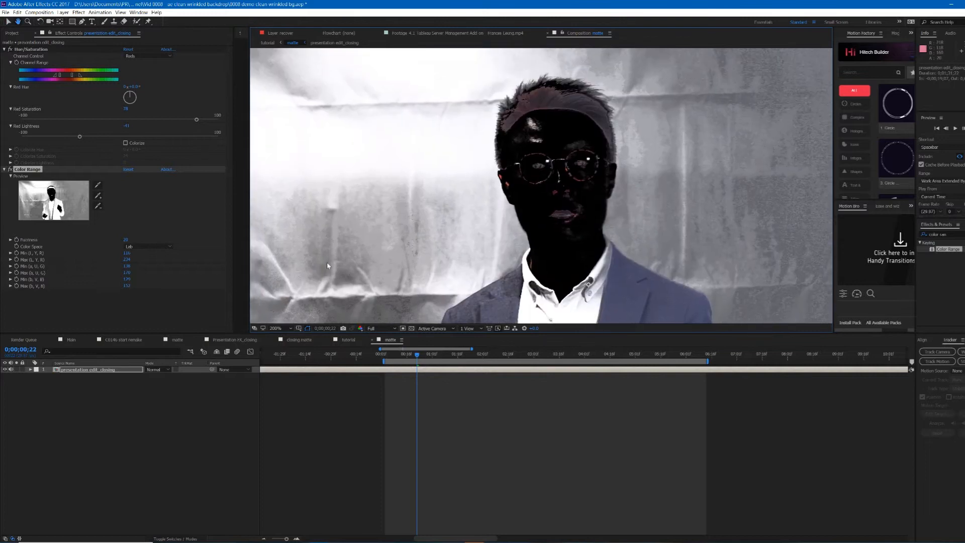
{"action": "key", "text": "v"}
{"action": "scroll", "coordinate": [571, 187], "scroll_direction": "up", "scroll_amount": 2}
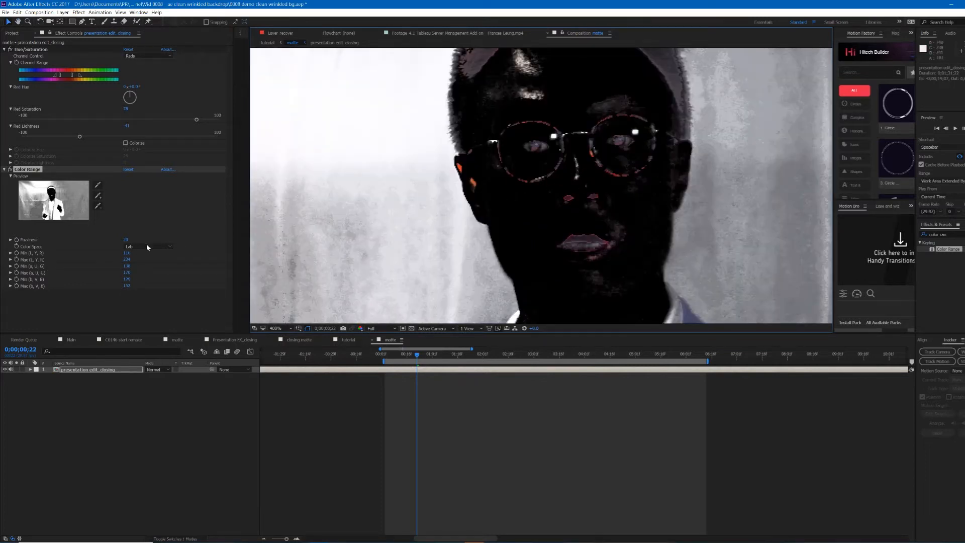
{"action": "mouse_move", "coordinate": [129, 253]}
{"action": "left_mouse_down"}
{"action": "mouse_move", "coordinate": [154, 253]}
{"action": "mouse_move", "coordinate": [127, 254]}
{"action": "left_mouse_up"}
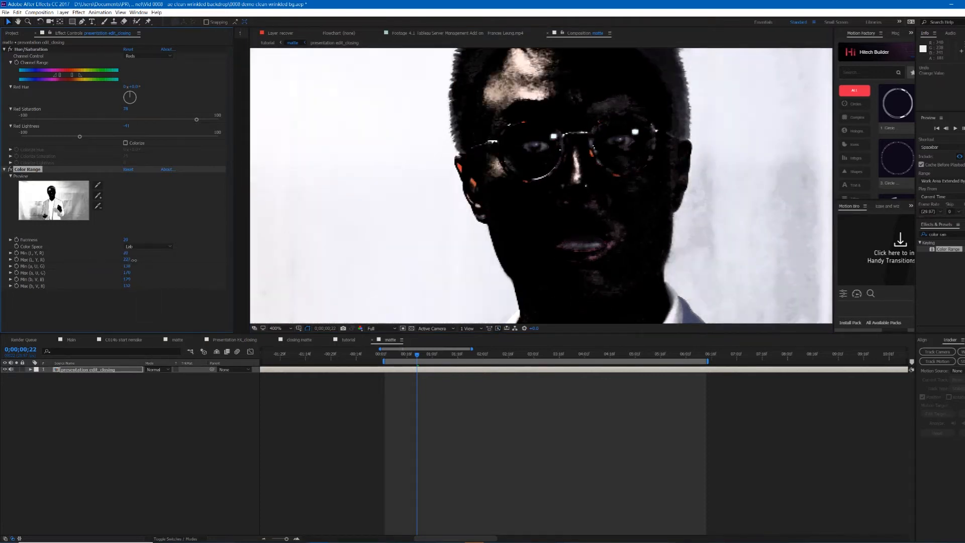
{"action": "scroll", "coordinate": [505, 234], "scroll_direction": "down", "scroll_amount": 4}
{"action": "scroll", "coordinate": [535, 161], "scroll_direction": "up", "scroll_amount": 4}
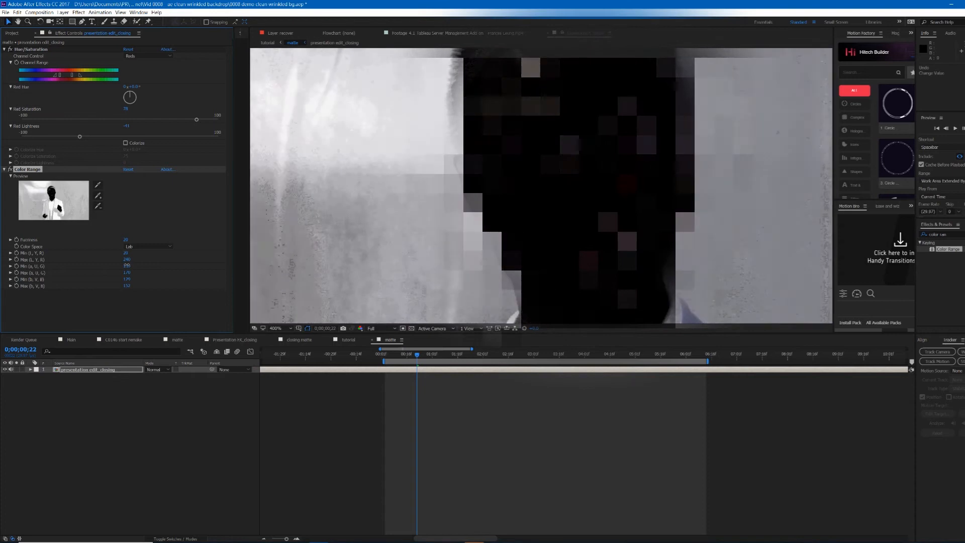
{"action": "left_click_drag", "start_coordinate": [126, 273], "coordinate": [135, 273]}
{"action": "mouse_move", "coordinate": [127, 279]}
{"action": "left_mouse_down"}
{"action": "mouse_move", "coordinate": [139, 280]}
{"action": "mouse_move", "coordinate": [114, 279]}
{"action": "left_mouse_up"}
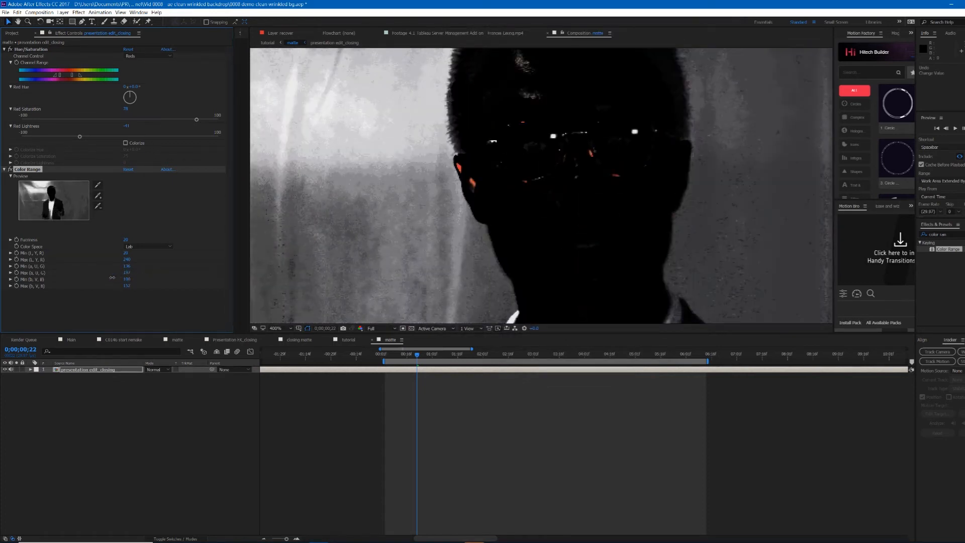
Step: Sample the backdrop edge beside the presenter's head with the add eyedropper
{"action": "scroll", "coordinate": [486, 255], "scroll_direction": "down", "scroll_amount": 3}
{"action": "scroll", "coordinate": [487, 257], "scroll_direction": "up", "scroll_amount": 3}
{"action": "scroll", "coordinate": [560, 174], "scroll_direction": "down", "scroll_amount": 1}
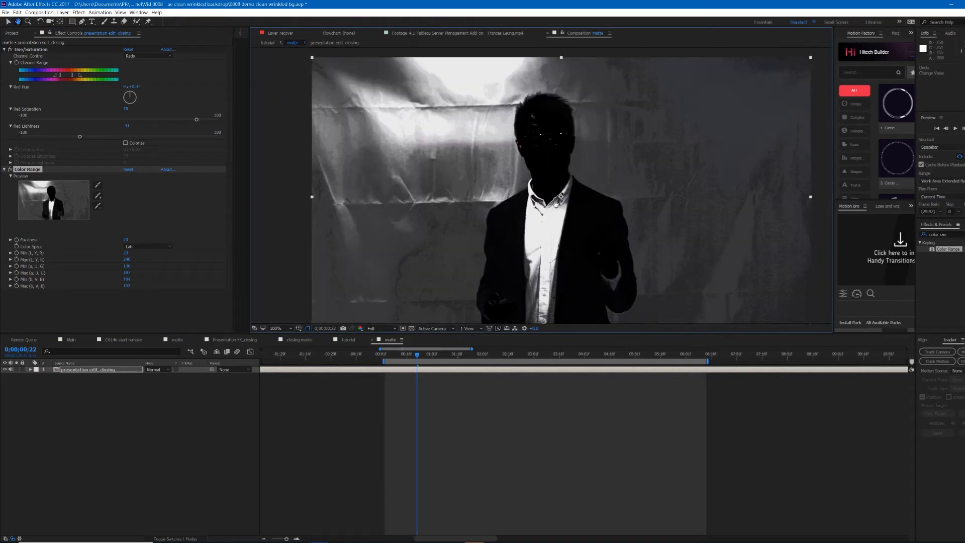
{"action": "left_click_drag", "start_coordinate": [560, 175], "coordinate": [564, 245]}
{"action": "scroll", "coordinate": [564, 246], "scroll_direction": "up", "scroll_amount": 2}
{"action": "left_click", "coordinate": [98, 196]}
{"action": "left_click", "coordinate": [488, 201]}
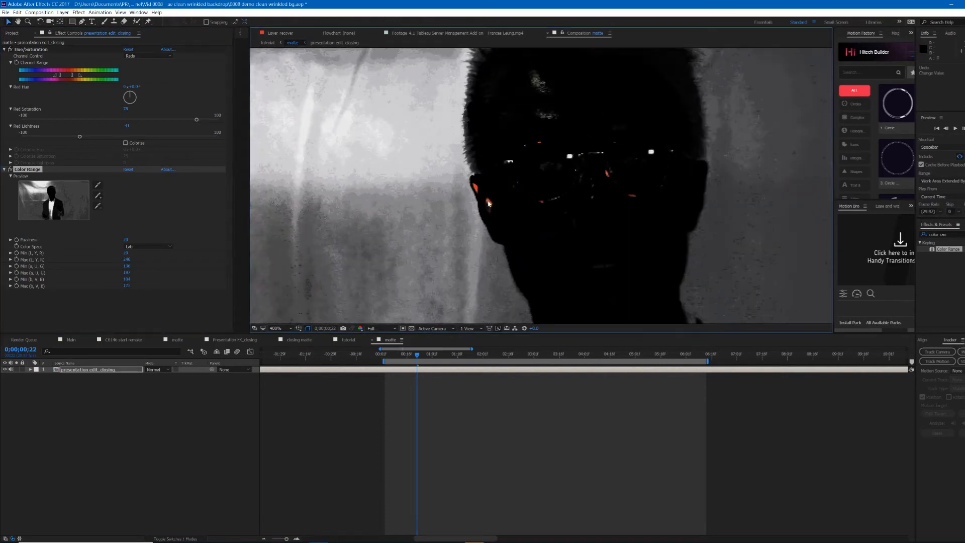
Step: Inspect the matte around the presenter's head and shoulders at different zoom levels
{"action": "scroll", "coordinate": [382, 215], "scroll_direction": "down", "scroll_amount": 2}
{"action": "scroll", "coordinate": [382, 222], "scroll_direction": "up", "scroll_amount": 2}
{"action": "left_click", "coordinate": [382, 222]}
{"action": "scroll", "coordinate": [382, 222], "scroll_direction": "down", "scroll_amount": 2}
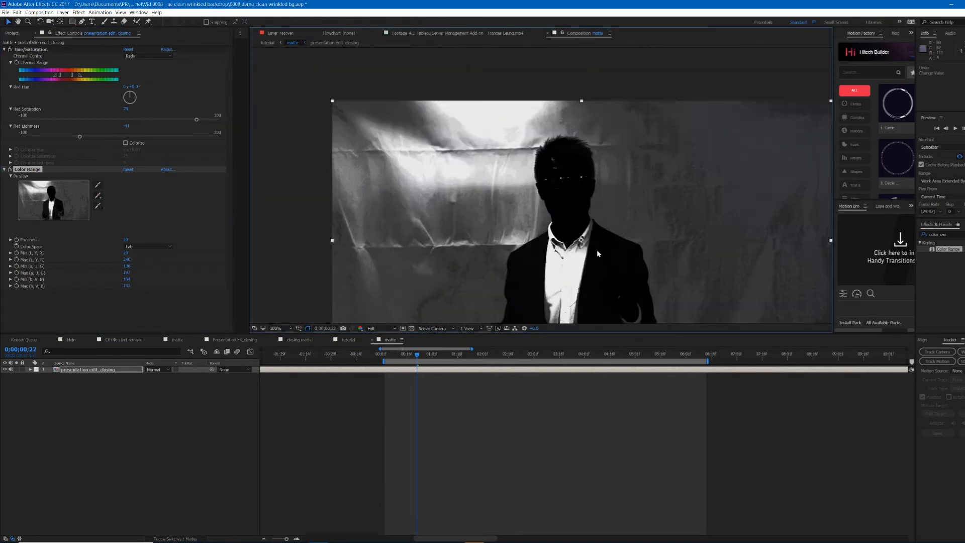
{"action": "left_click_drag", "start_coordinate": [591, 302], "coordinate": [569, 231]}
{"action": "left_click", "coordinate": [543, 401]}
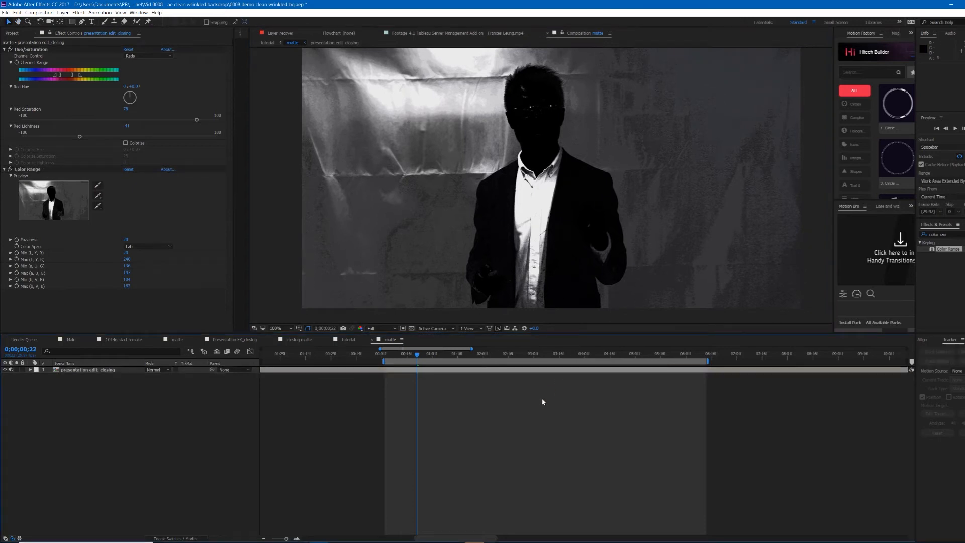
{"action": "key", "text": "alt+Tab"}
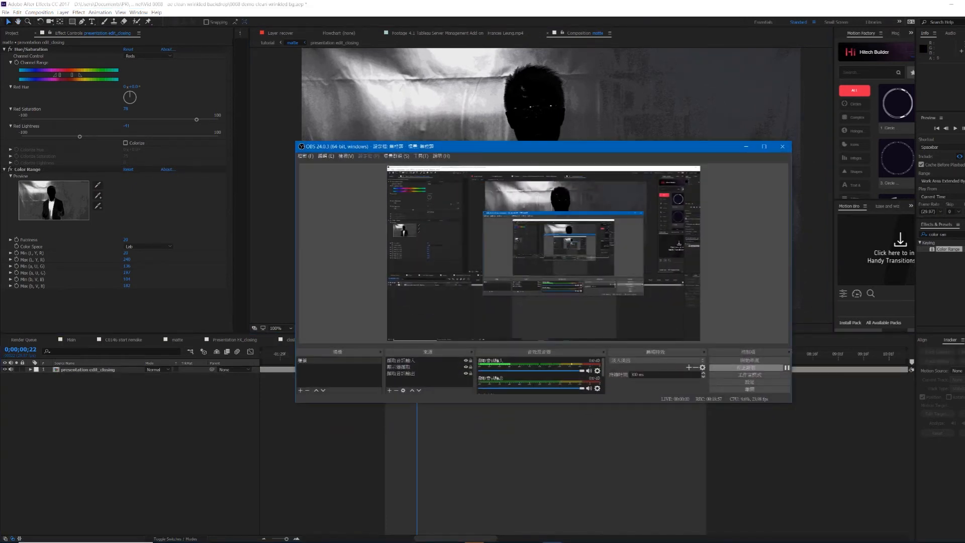
{"action": "key", "text": "alt+Tab"}
{"action": "scroll", "coordinate": [575, 167], "scroll_direction": "up", "scroll_amount": 2}
{"action": "scroll", "coordinate": [583, 169], "scroll_direction": "down", "scroll_amount": 2}
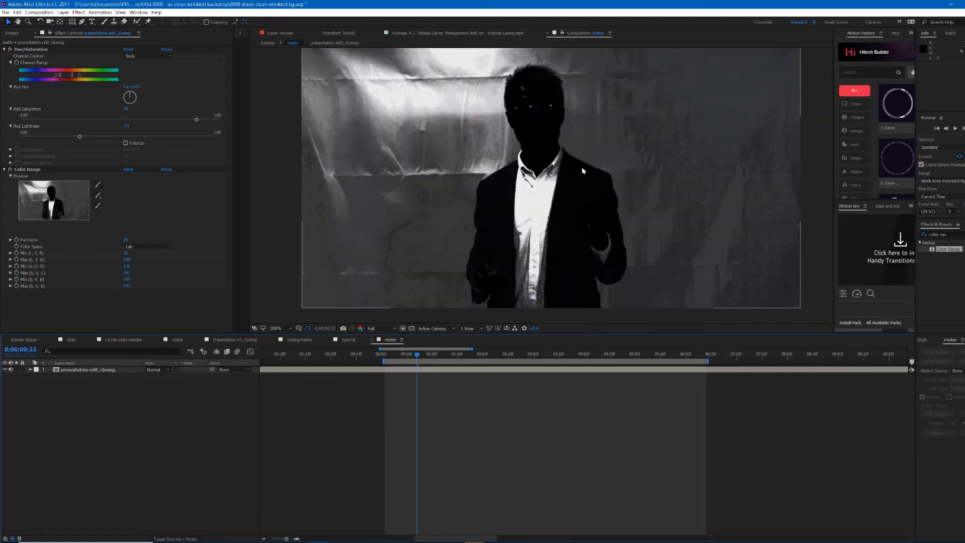
{"action": "scroll", "coordinate": [583, 170], "scroll_direction": "up", "scroll_amount": 3}
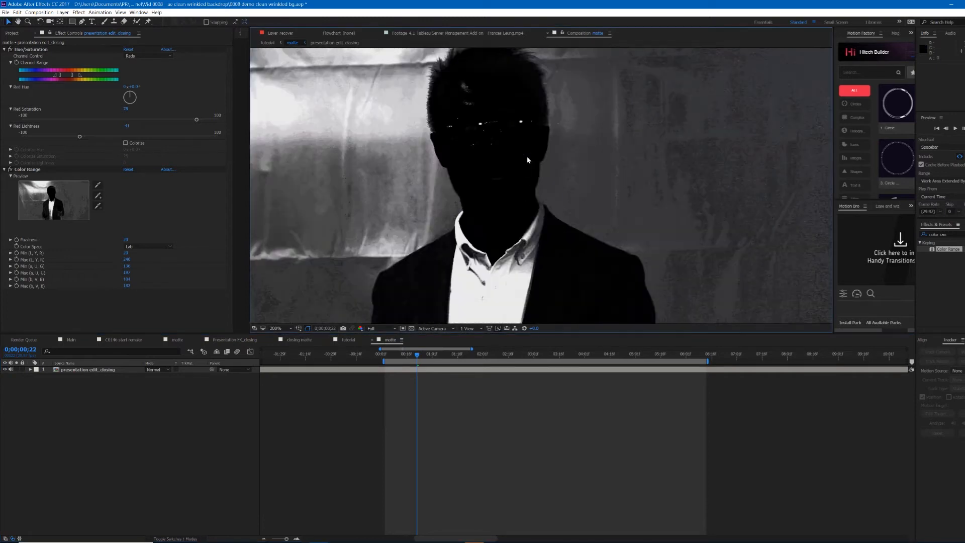
{"action": "left_click_drag", "start_coordinate": [559, 194], "coordinate": [584, 209]}
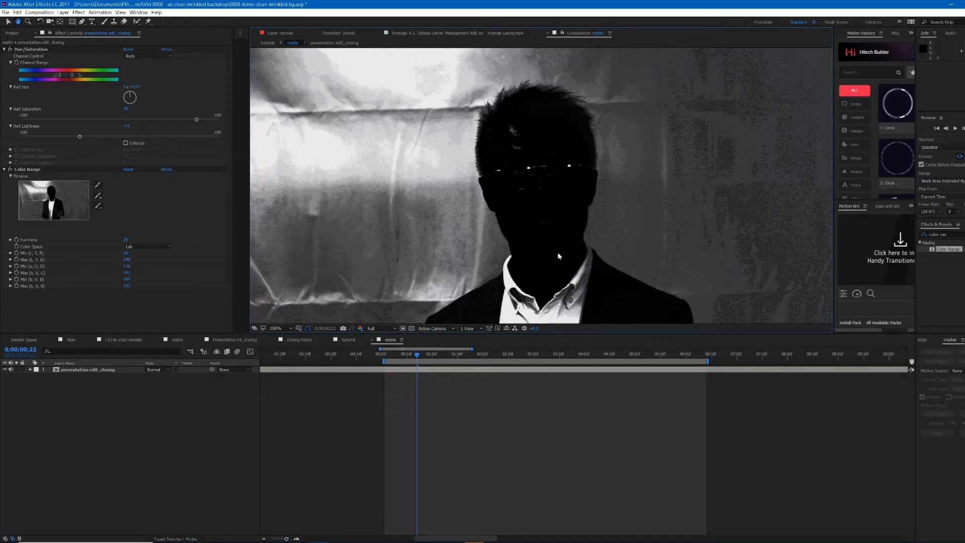
{"action": "scroll", "coordinate": [558, 210], "scroll_direction": "up", "scroll_amount": 4}
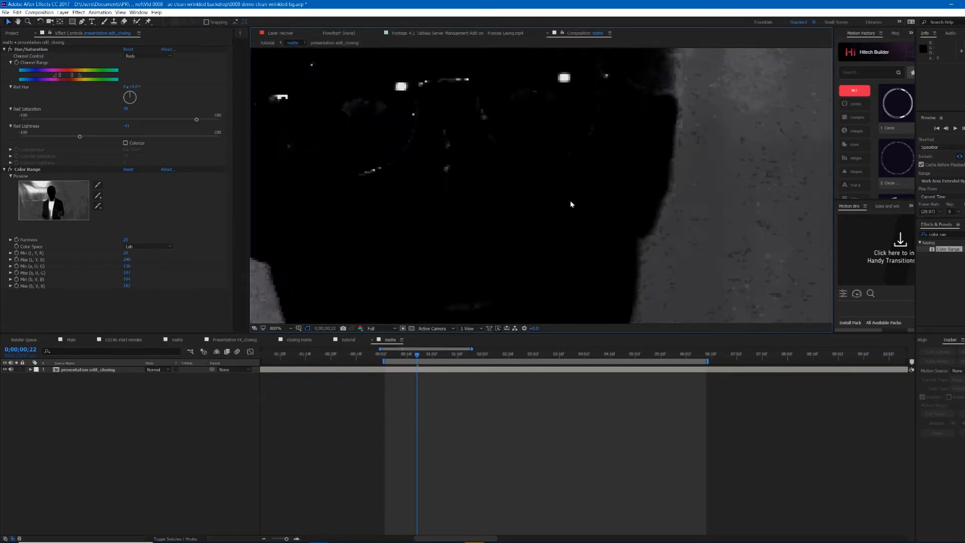
{"action": "scroll", "coordinate": [586, 209], "scroll_direction": "down", "scroll_amount": 1}
{"action": "scroll", "coordinate": [577, 218], "scroll_direction": "up", "scroll_amount": 1}
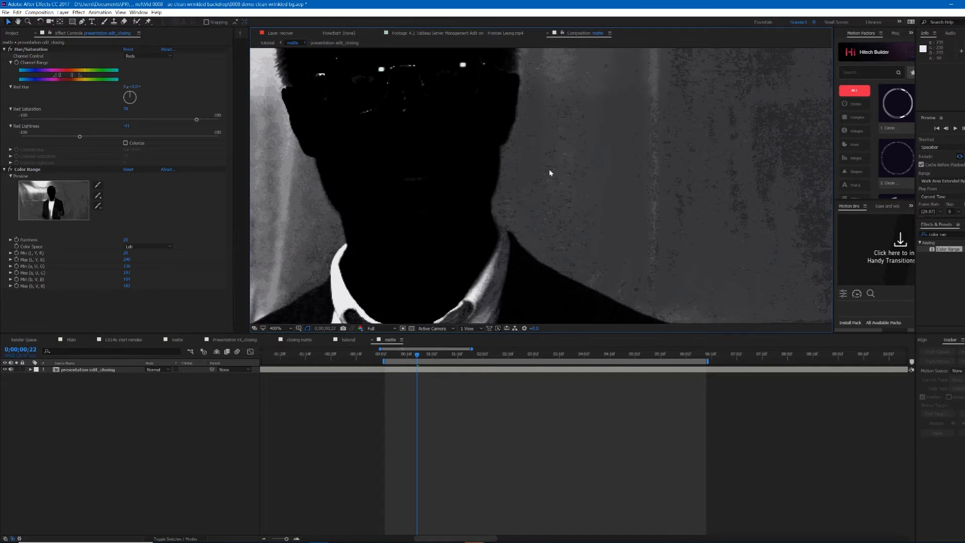
Step: Inspect the matte across the presenter's head, jacket and wrinkled backdrop by zooming and panning around the frame
{"action": "scroll", "coordinate": [586, 156], "scroll_direction": "up", "scroll_amount": 1}
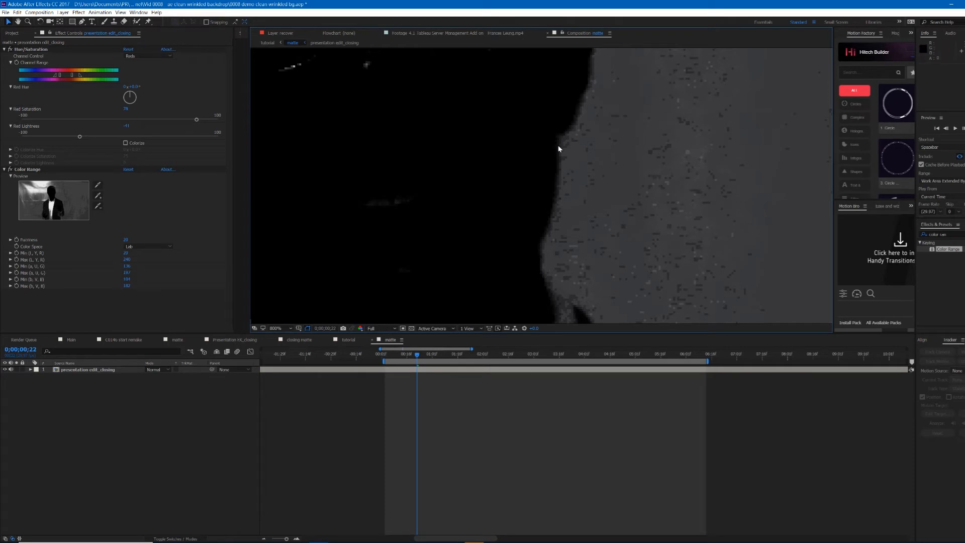
{"action": "left_click_drag", "start_coordinate": [634, 149], "coordinate": [517, 141]}
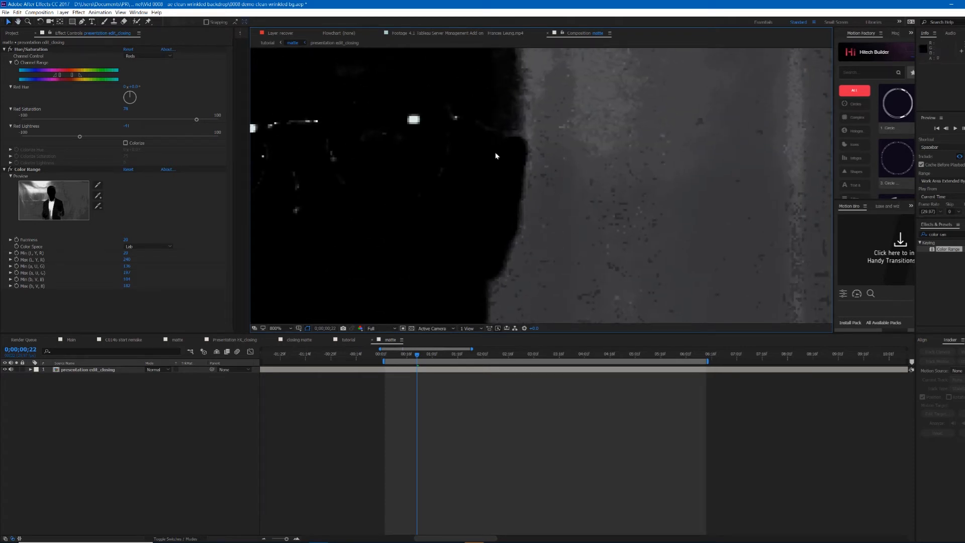
{"action": "scroll", "coordinate": [473, 207], "scroll_direction": "down", "scroll_amount": 2}
{"action": "left_click_drag", "start_coordinate": [518, 256], "coordinate": [625, 101]}
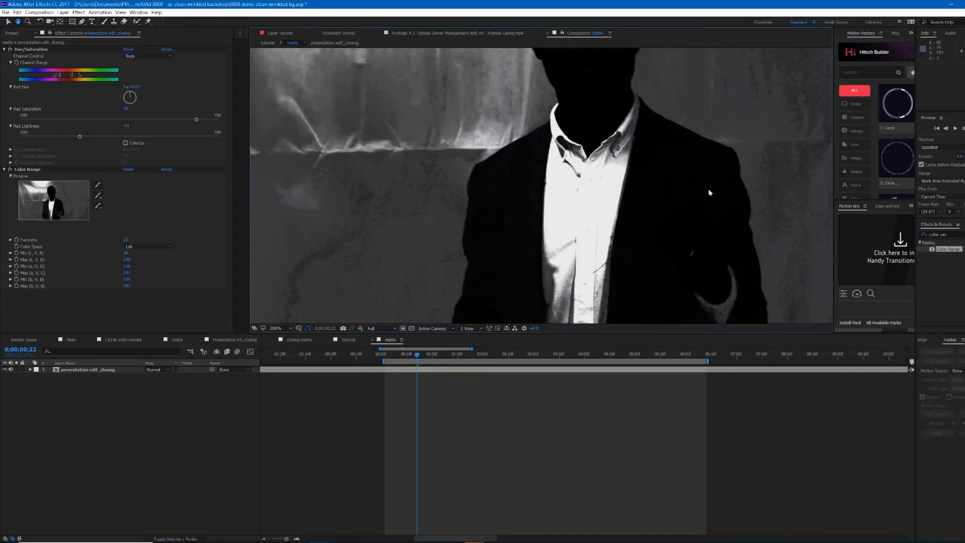
{"action": "left_click_drag", "start_coordinate": [685, 175], "coordinate": [553, 79]}
{"action": "scroll", "coordinate": [562, 218], "scroll_direction": "down", "scroll_amount": 2}
{"action": "scroll", "coordinate": [543, 184], "scroll_direction": "up", "scroll_amount": 2}
{"action": "left_click_drag", "start_coordinate": [397, 182], "coordinate": [686, 300]}
{"action": "scroll", "coordinate": [639, 188], "scroll_direction": "up", "scroll_amount": 1}
{"action": "left_click_drag", "start_coordinate": [569, 199], "coordinate": [436, 327]}
{"action": "scroll", "coordinate": [570, 182], "scroll_direction": "down", "scroll_amount": 3}
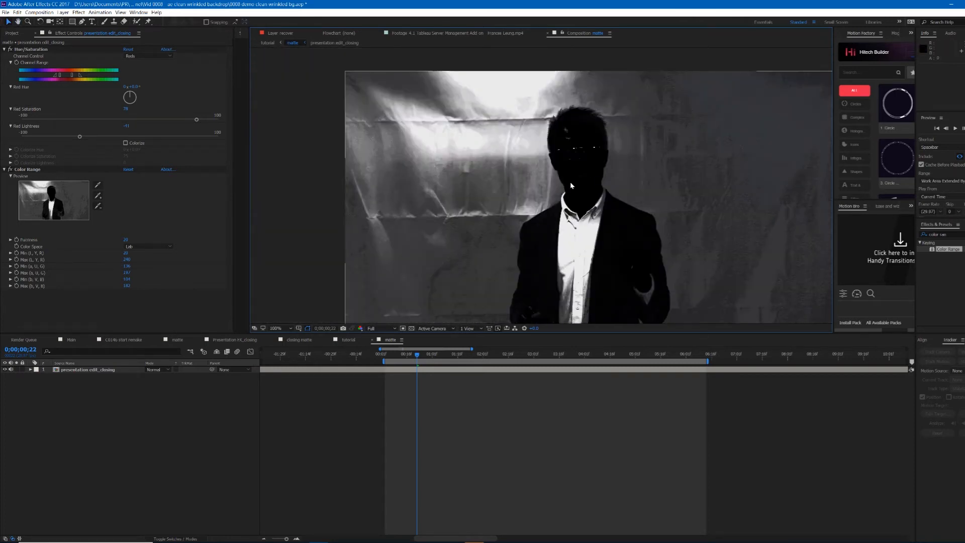
{"action": "scroll", "coordinate": [542, 201], "scroll_direction": "up", "scroll_amount": 1}
{"action": "scroll", "coordinate": [542, 201], "scroll_direction": "down", "scroll_amount": 1}
{"action": "mouse_move", "coordinate": [541, 201]}
{"action": "left_mouse_down"}
{"action": "mouse_move", "coordinate": [530, 169]}
{"action": "mouse_move", "coordinate": [552, 188]}
{"action": "left_mouse_up"}
{"action": "scroll", "coordinate": [577, 172], "scroll_direction": "up", "scroll_amount": 1}
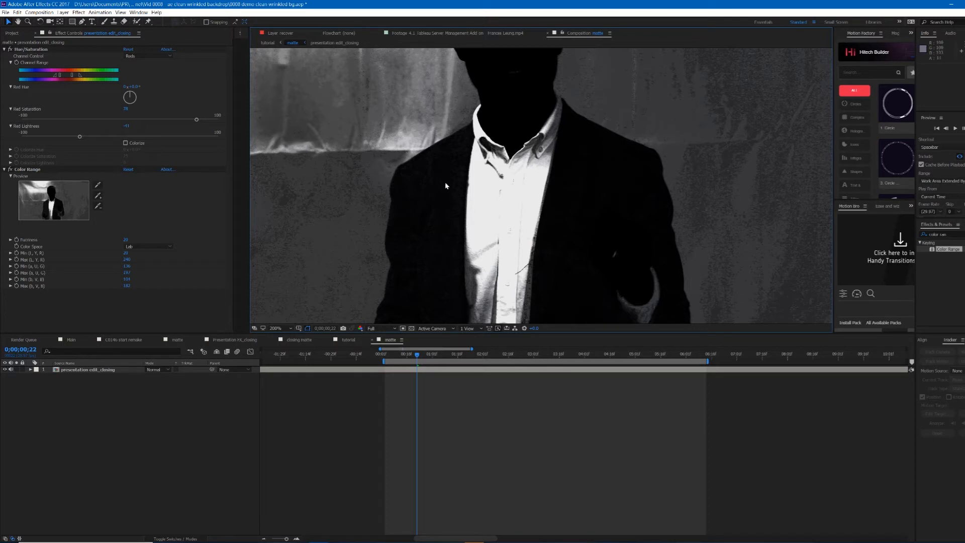
{"action": "scroll", "coordinate": [546, 215], "scroll_direction": "down", "scroll_amount": 1}
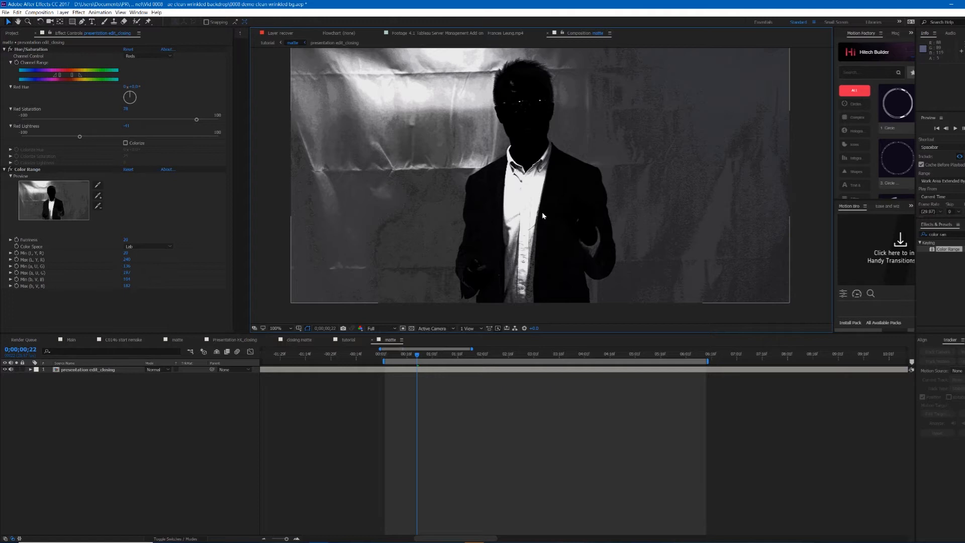
{"action": "scroll", "coordinate": [563, 204], "scroll_direction": "down", "scroll_amount": 1}
{"action": "scroll", "coordinate": [568, 200], "scroll_direction": "up", "scroll_amount": 2}
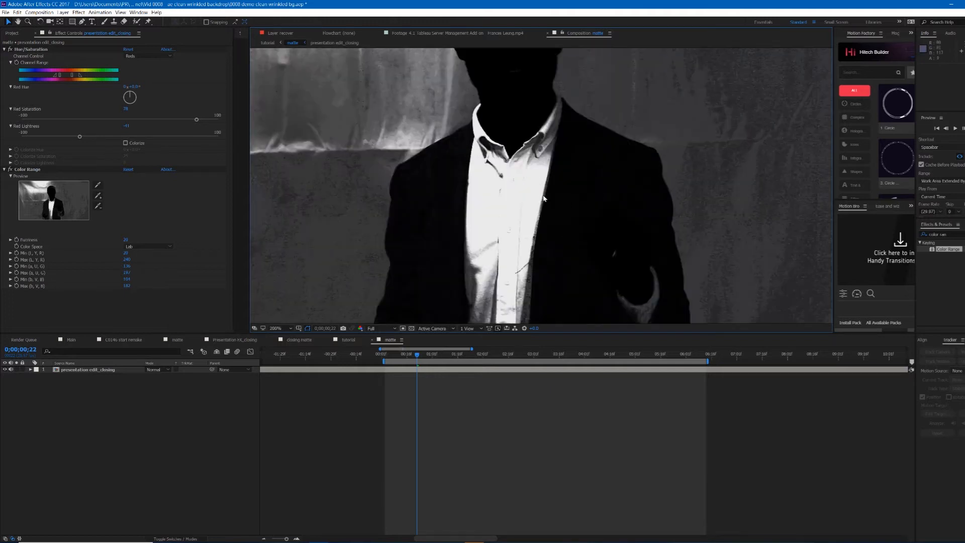
{"action": "scroll", "coordinate": [569, 173], "scroll_direction": "down", "scroll_amount": 1}
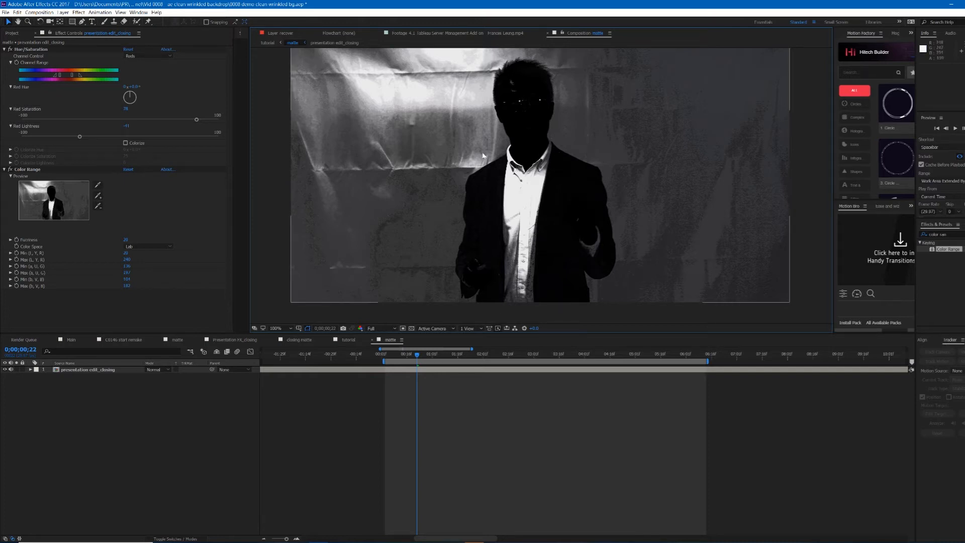
{"action": "scroll", "coordinate": [482, 162], "scroll_direction": "down", "scroll_amount": 1}
{"action": "scroll", "coordinate": [503, 165], "scroll_direction": "up", "scroll_amount": 2}
{"action": "scroll", "coordinate": [523, 168], "scroll_direction": "down", "scroll_amount": 1}
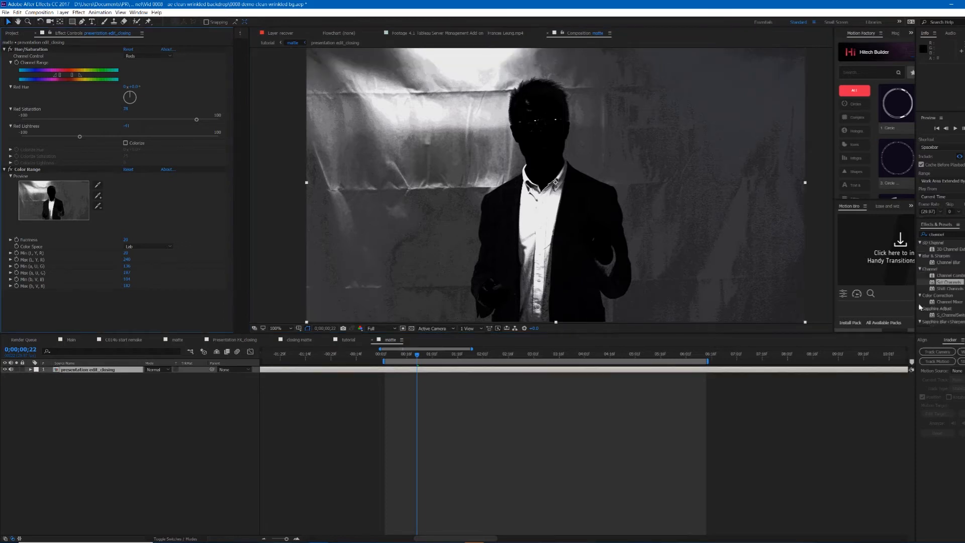
Step: Find the Set Channels effect and apply it to the presentation layer
{"action": "left_click", "coordinate": [955, 232]}
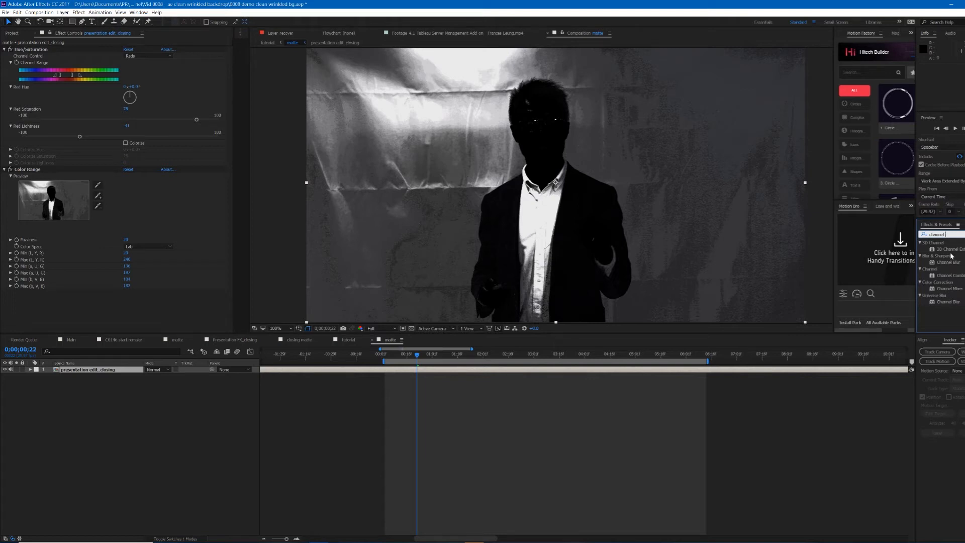
{"action": "key", "text": "BackSpace"}
{"action": "left_click_drag", "start_coordinate": [950, 283], "coordinate": [615, 373]}
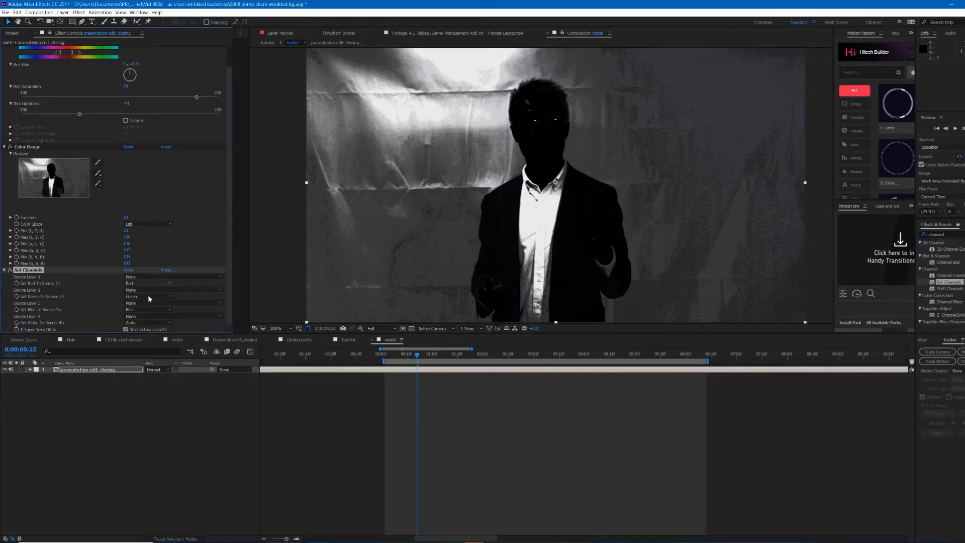
Step: Set the Set Channels red, green and blue sources all to Luminance
{"action": "left_click", "coordinate": [161, 286]}
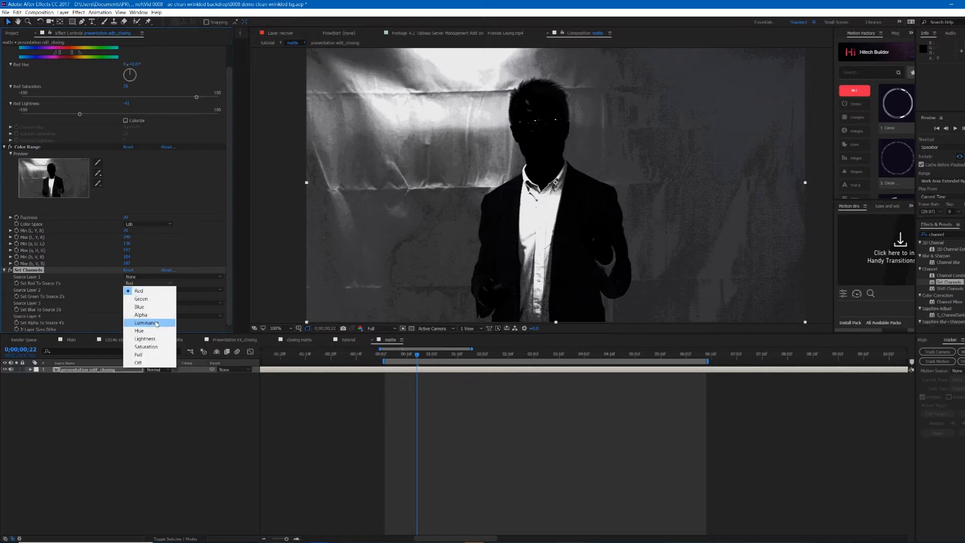
{"action": "left_click", "coordinate": [166, 292]}
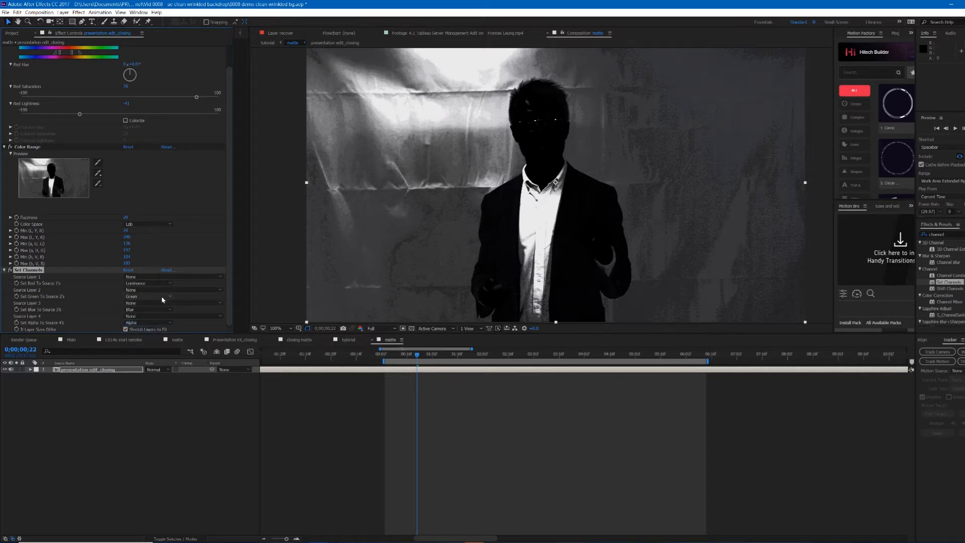
{"action": "left_click", "coordinate": [162, 298]}
{"action": "left_click", "coordinate": [148, 338]}
{"action": "left_click", "coordinate": [158, 307]}
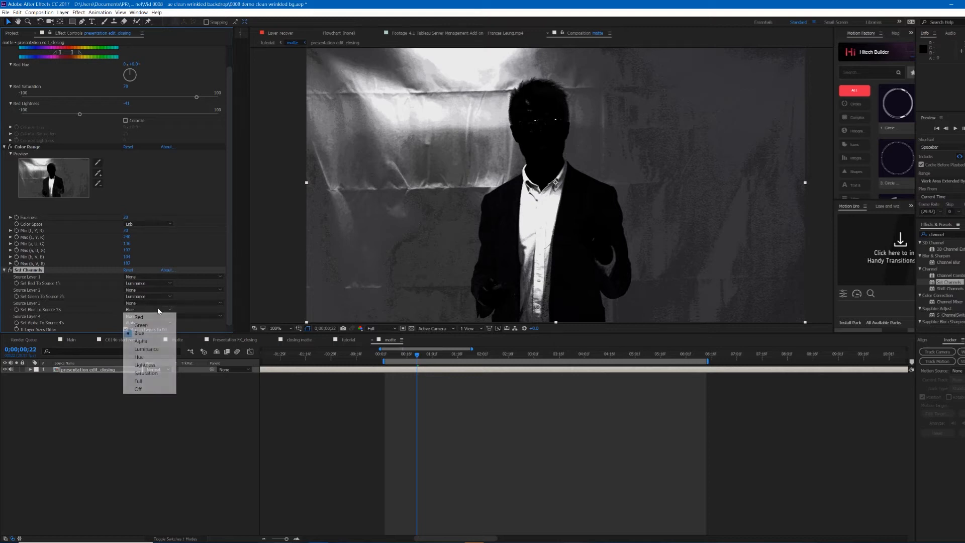
{"action": "left_click", "coordinate": [147, 349]}
{"action": "left_click", "coordinate": [482, 442]}
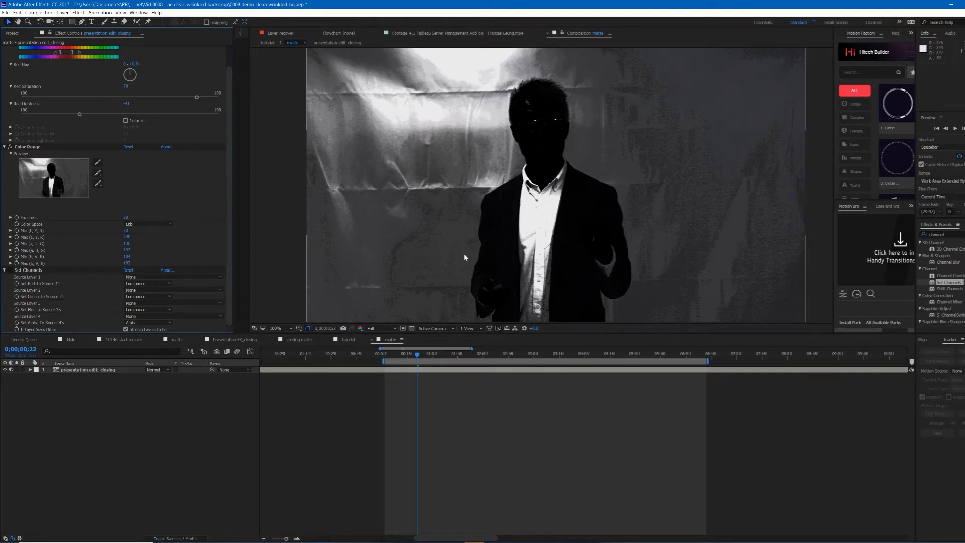
Step: Compare the result by switching the viewer between RGB Straight, Blue and RGB channel displays
{"action": "scroll", "coordinate": [175, 183], "scroll_direction": "up", "scroll_amount": 2}
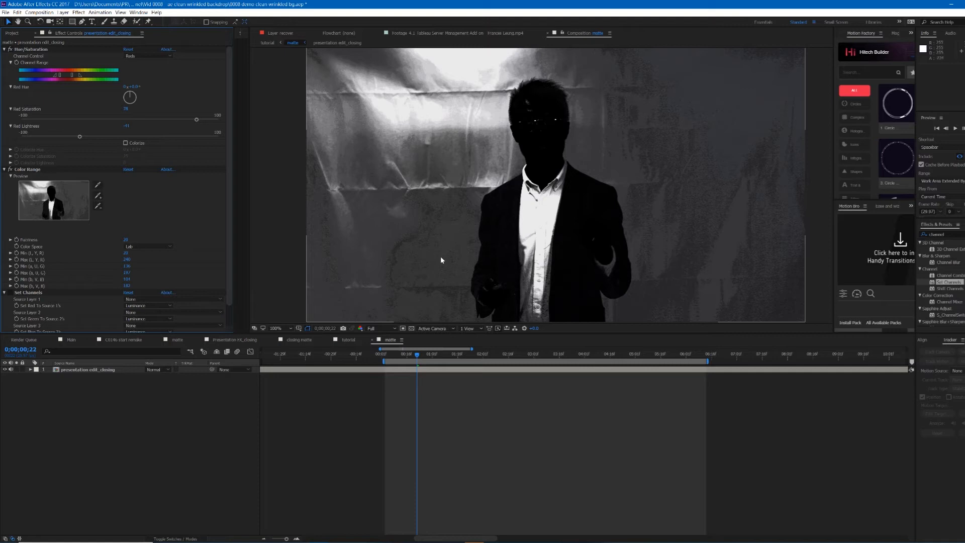
{"action": "scroll", "coordinate": [129, 194], "scroll_direction": "down", "scroll_amount": 2}
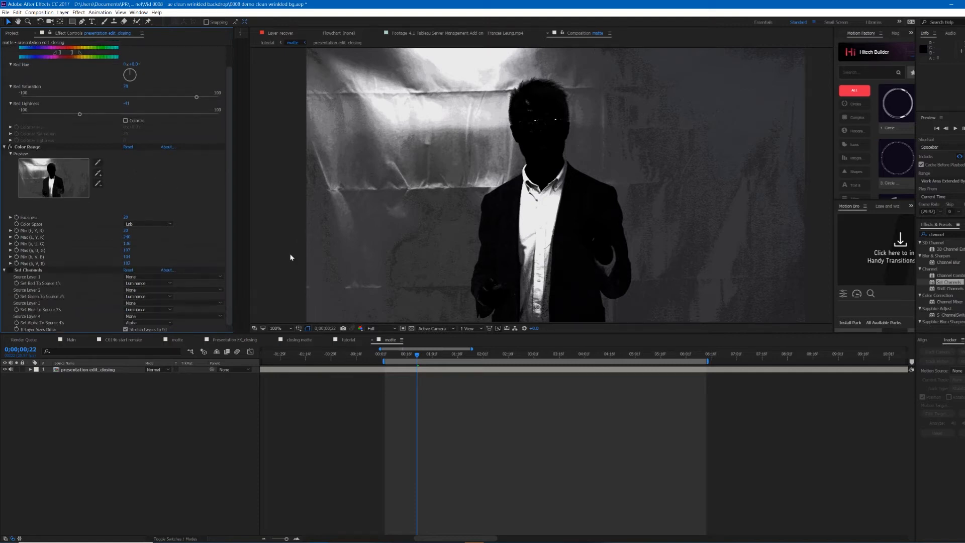
{"action": "left_click", "coordinate": [361, 328]}
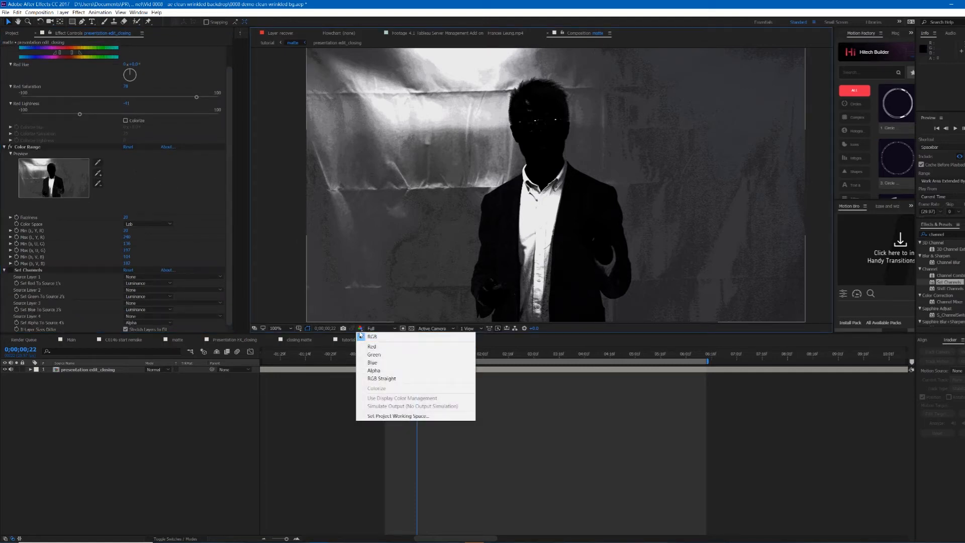
{"action": "left_click", "coordinate": [386, 379]}
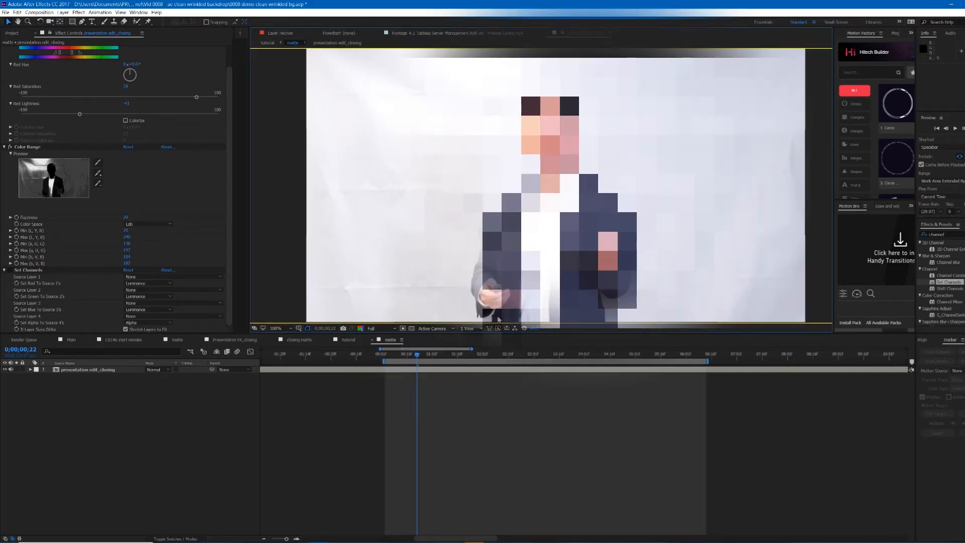
{"action": "left_click", "coordinate": [361, 328]}
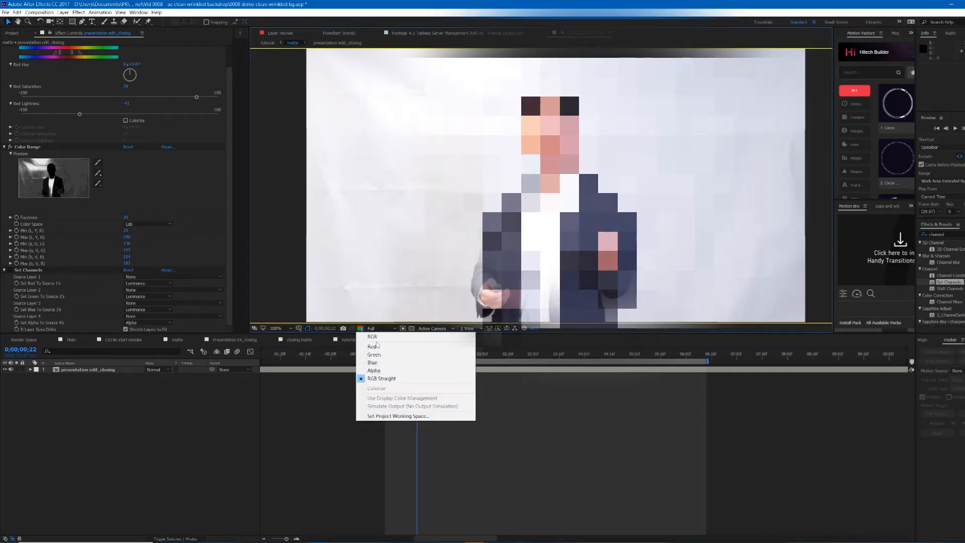
{"action": "left_click", "coordinate": [369, 363]}
{"action": "left_click", "coordinate": [10, 270]}
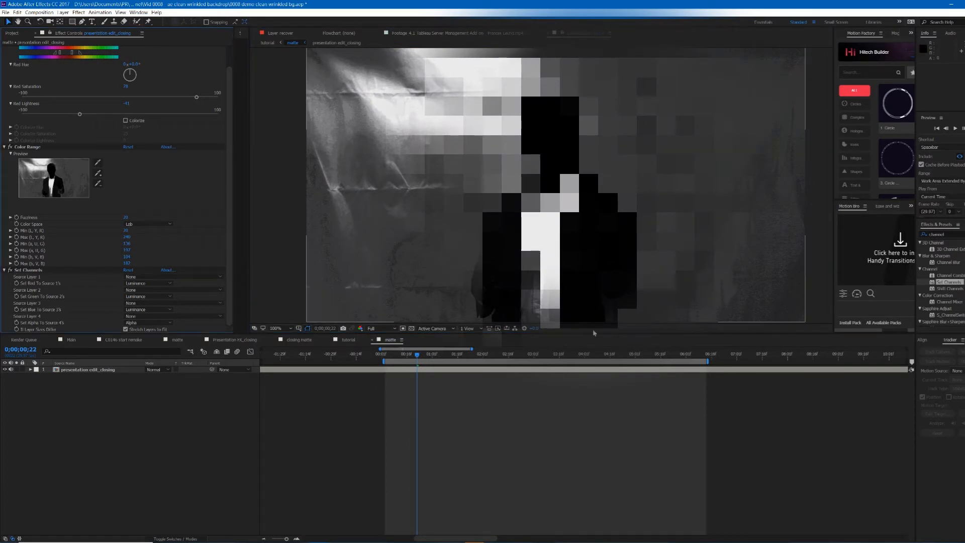
{"action": "left_click", "coordinate": [361, 329]}
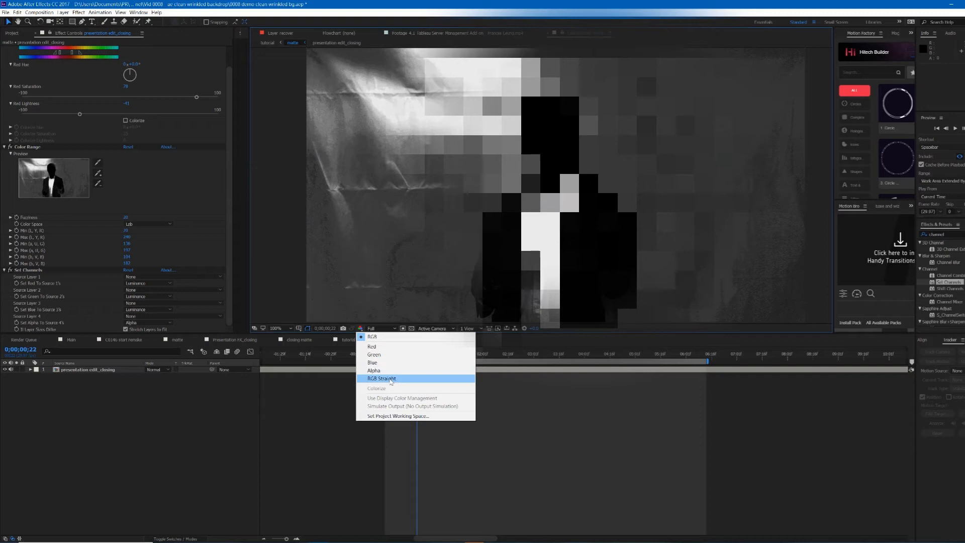
{"action": "left_click", "coordinate": [381, 378]}
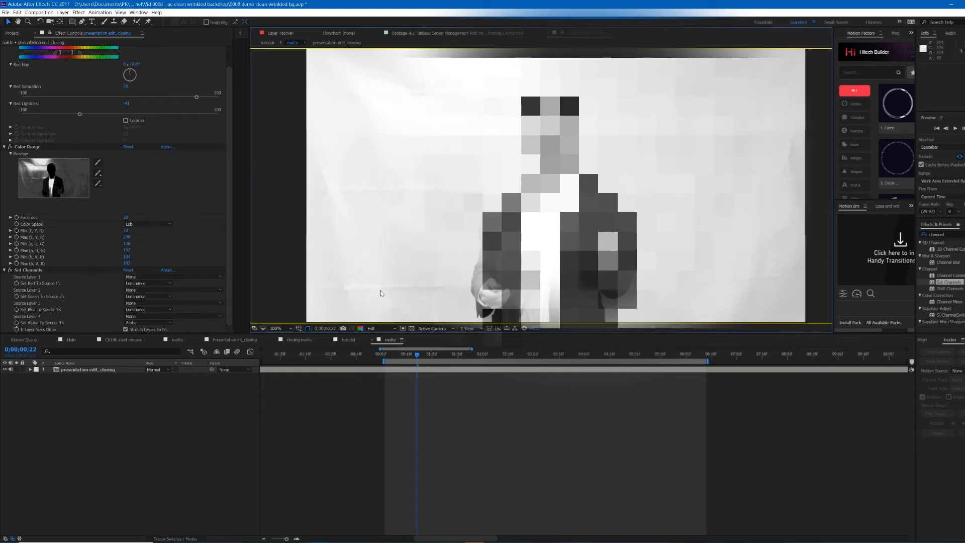
{"action": "left_click", "coordinate": [365, 331]}
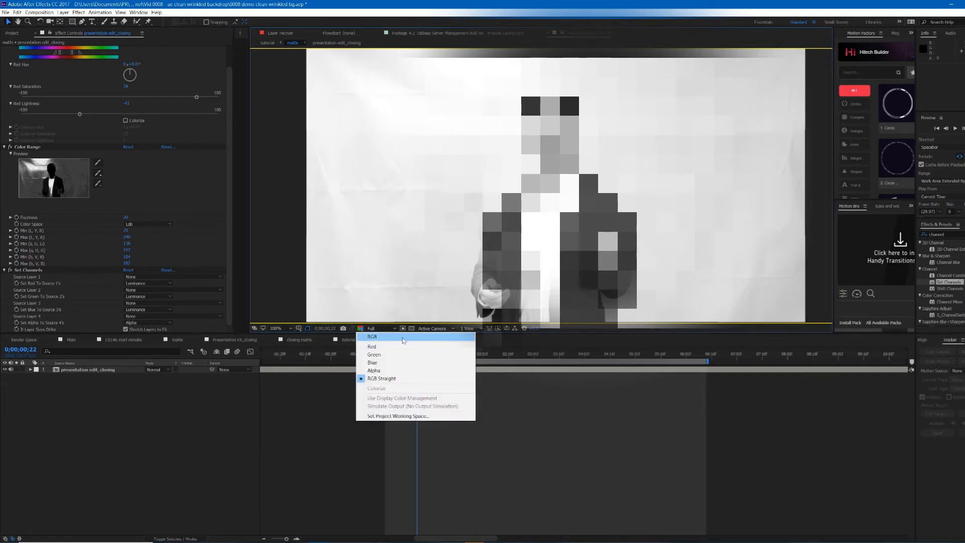
{"action": "left_click", "coordinate": [402, 337]}
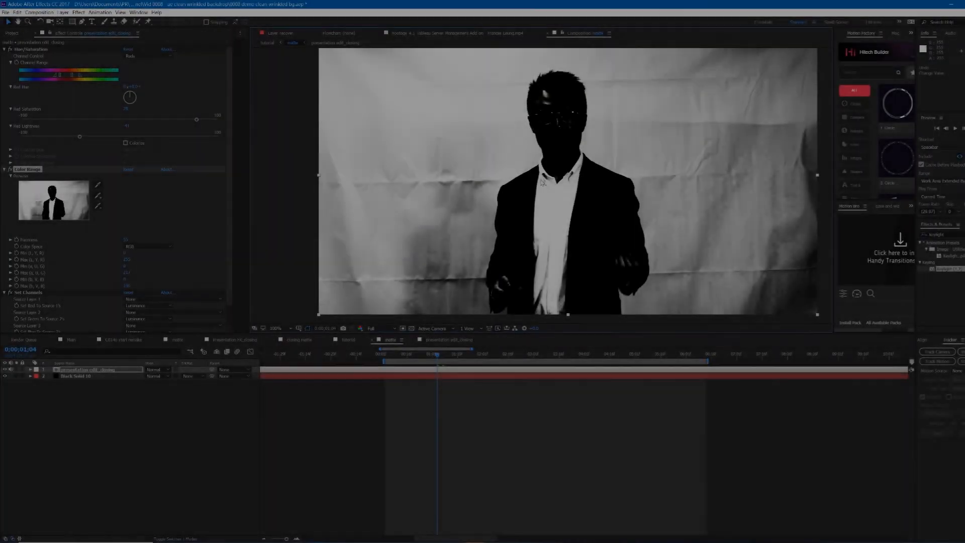
Step: Inspect the keyed matte in the second composition around the presenter's head and upper backdrop
{"action": "scroll", "coordinate": [539, 159], "scroll_direction": "up", "scroll_amount": 2}
{"action": "scroll", "coordinate": [538, 158], "scroll_direction": "down", "scroll_amount": 2}
{"action": "key", "text": "v"}
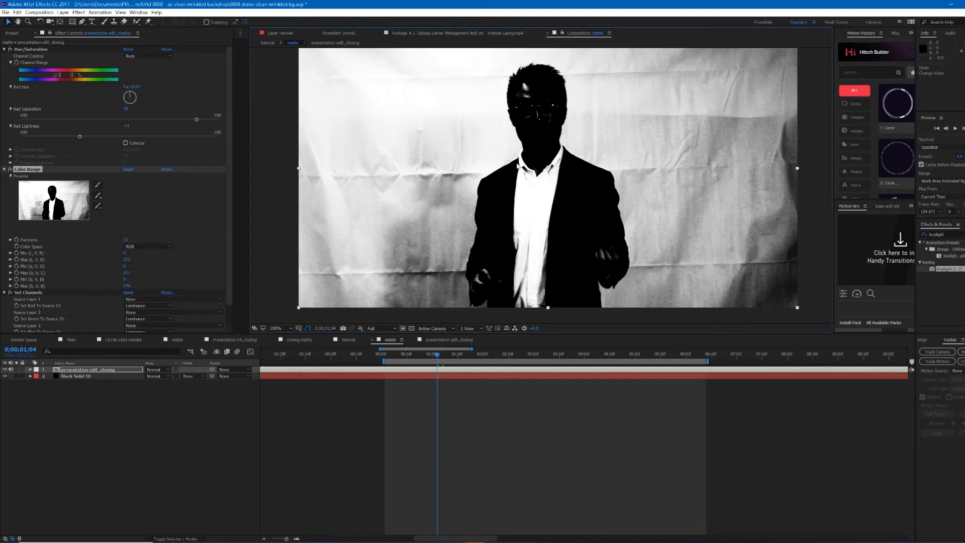
{"action": "scroll", "coordinate": [548, 193], "scroll_direction": "up", "scroll_amount": 2}
{"action": "key", "text": "h"}
{"action": "left_click_drag", "start_coordinate": [518, 138], "coordinate": [551, 305]}
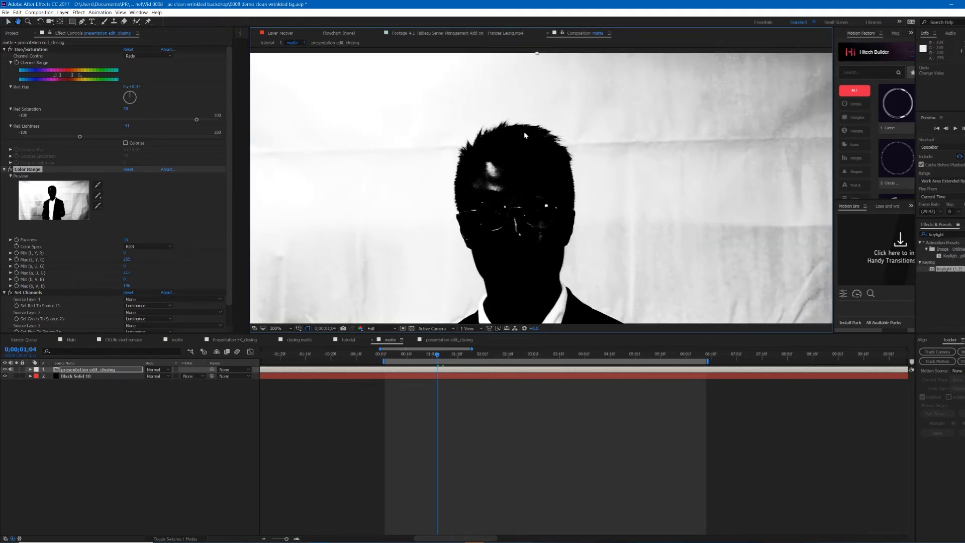
{"action": "key", "text": "v"}
{"action": "scroll", "coordinate": [595, 267], "scroll_direction": "up", "scroll_amount": 3}
{"action": "scroll", "coordinate": [603, 266], "scroll_direction": "down", "scroll_amount": 3}
{"action": "scroll", "coordinate": [605, 265], "scroll_direction": "down", "scroll_amount": 1}
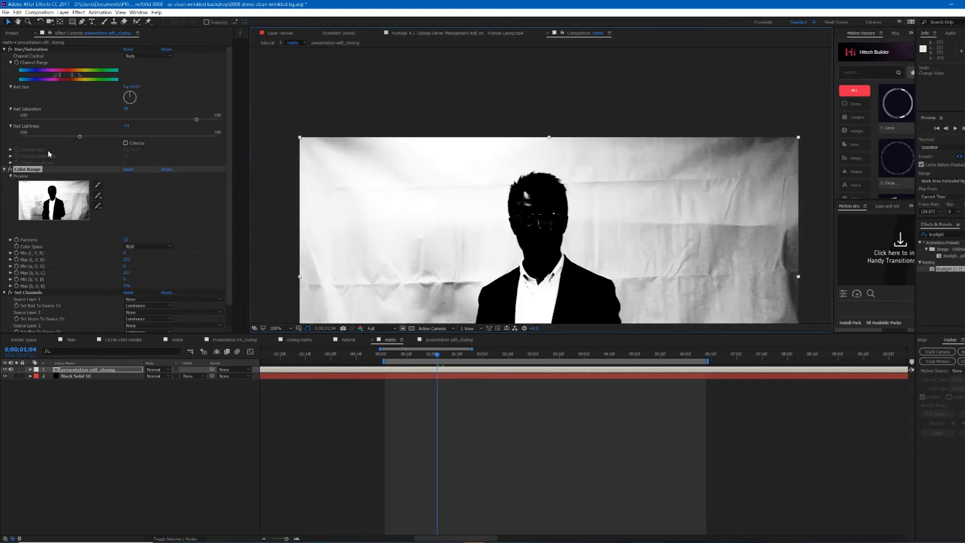
{"action": "key", "text": "h"}
{"action": "left_click_drag", "start_coordinate": [629, 217], "coordinate": [648, 134]}
{"action": "scroll", "coordinate": [648, 134], "scroll_direction": "up", "scroll_amount": 1}
{"action": "left_click_drag", "start_coordinate": [421, 177], "coordinate": [496, 217]}
{"action": "key", "text": "v"}
{"action": "left_click_drag", "start_coordinate": [126, 288], "coordinate": [132, 284]}
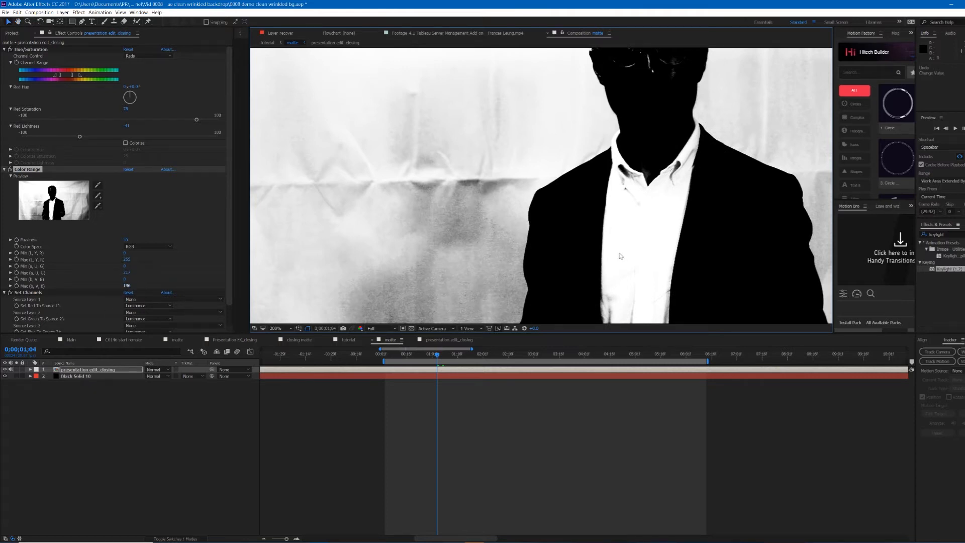
Step: Examine the backdrop texture beside the jacket and around the head at close zoom
{"action": "scroll", "coordinate": [478, 123], "scroll_direction": "up", "scroll_amount": 2}
{"action": "left_click_drag", "start_coordinate": [502, 149], "coordinate": [579, 173]}
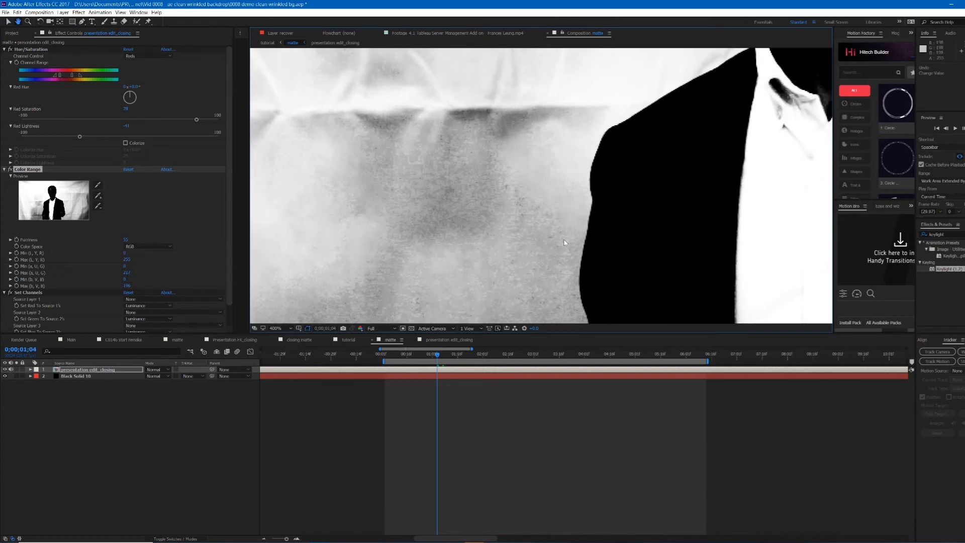
{"action": "key", "text": "v"}
{"action": "scroll", "coordinate": [567, 205], "scroll_direction": "down", "scroll_amount": 2}
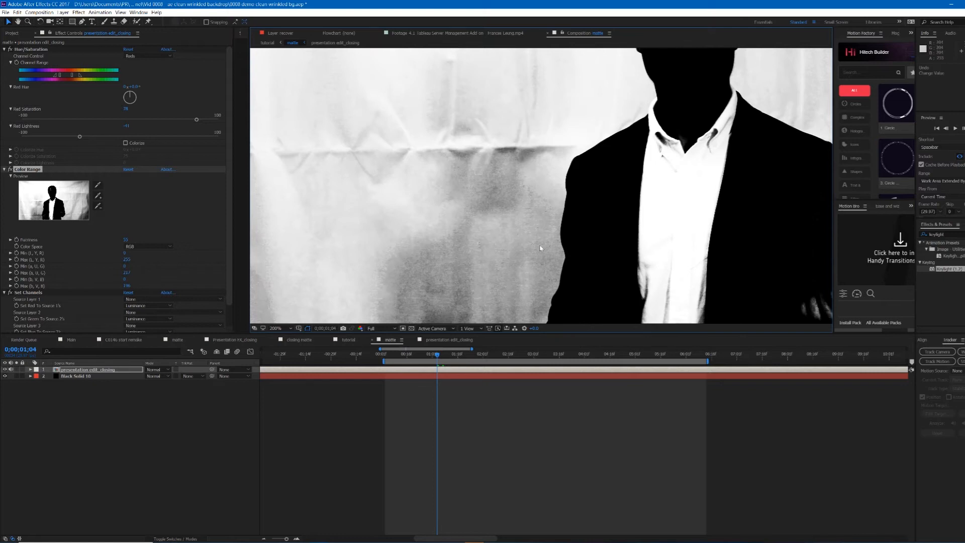
{"action": "scroll", "coordinate": [554, 243], "scroll_direction": "up", "scroll_amount": 2}
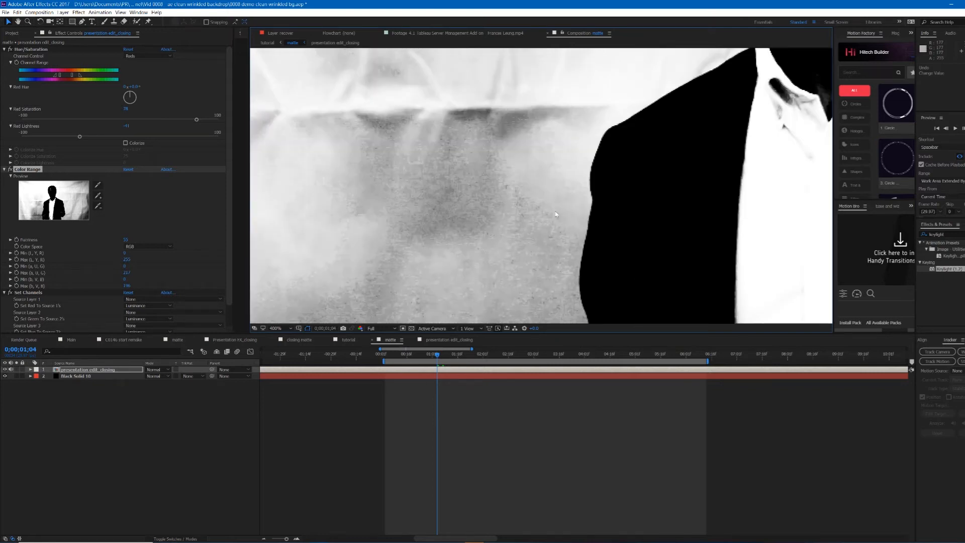
{"action": "scroll", "coordinate": [512, 209], "scroll_direction": "down", "scroll_amount": 2}
{"action": "scroll", "coordinate": [585, 199], "scroll_direction": "down", "scroll_amount": 2}
{"action": "left_click_drag", "start_coordinate": [586, 199], "coordinate": [582, 200]}
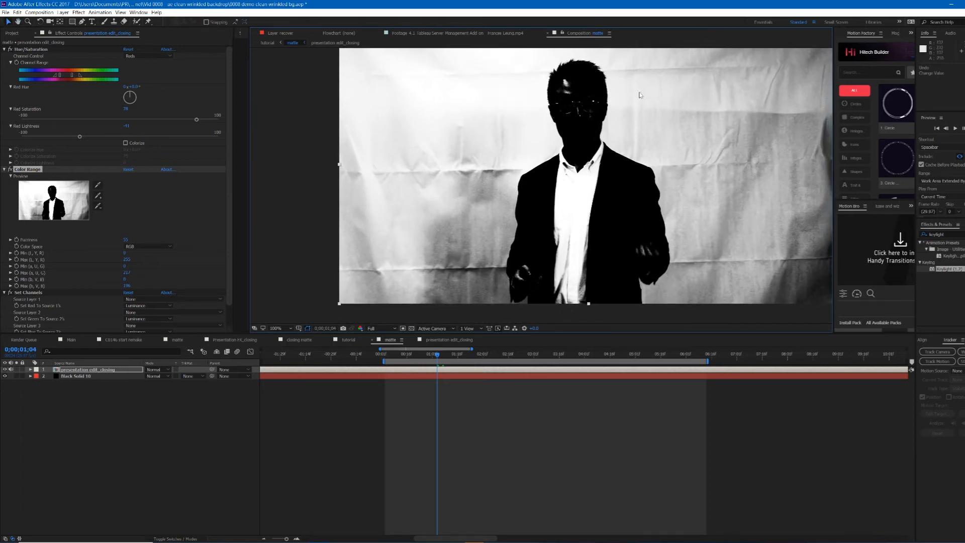
{"action": "scroll", "coordinate": [631, 94], "scroll_direction": "up", "scroll_amount": 2}
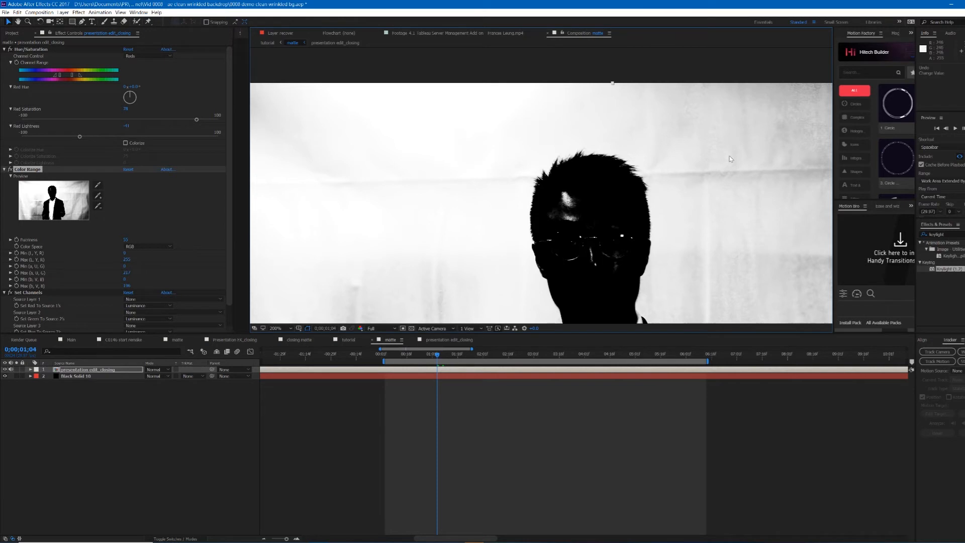
{"action": "scroll", "coordinate": [646, 182], "scroll_direction": "down", "scroll_amount": 2}
{"action": "key", "text": "v"}
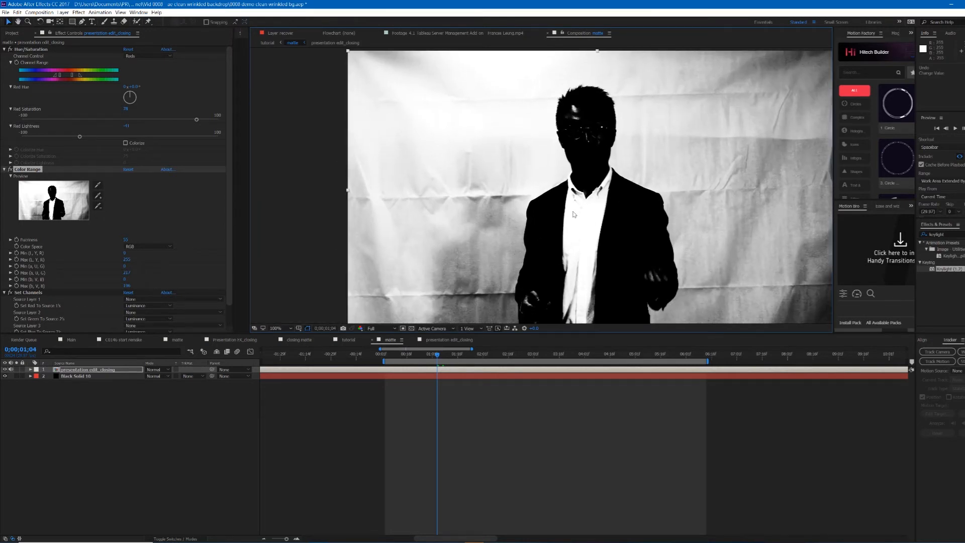
Step: Check the matte's alpha by toggling the transparency grid in the composition viewer on and off
{"action": "left_click", "coordinate": [482, 356]}
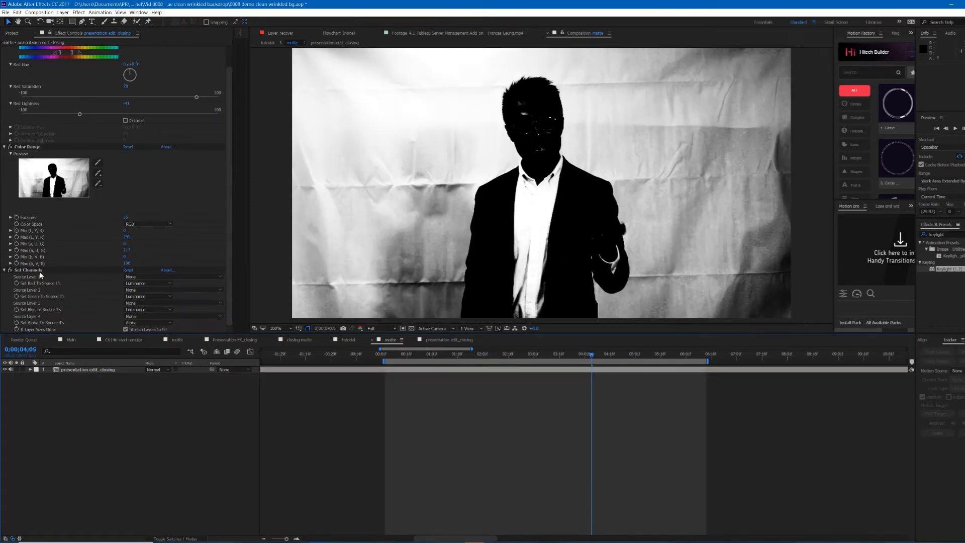
{"action": "left_click", "coordinate": [52, 270]}
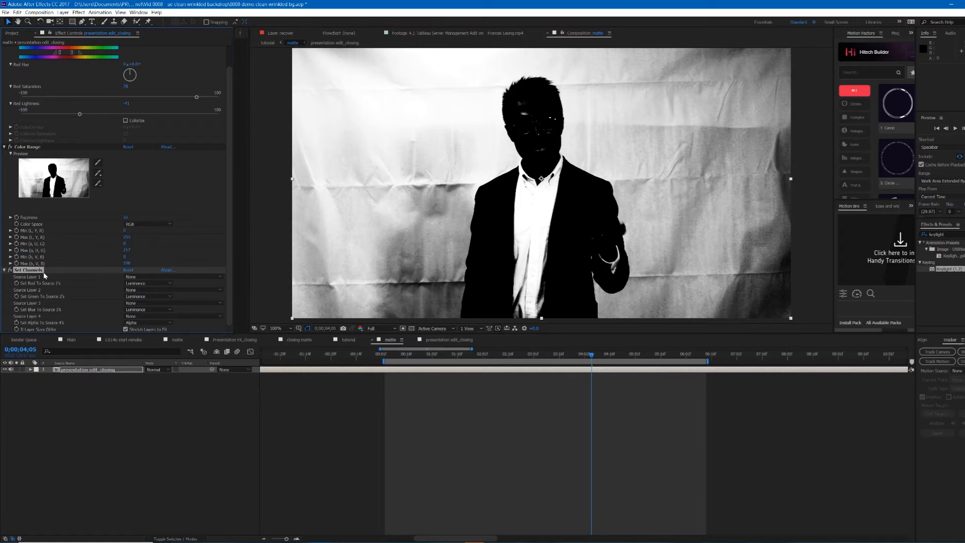
{"action": "scroll", "coordinate": [642, 116], "scroll_direction": "down", "scroll_amount": 2}
{"action": "scroll", "coordinate": [643, 115], "scroll_direction": "up", "scroll_amount": 2}
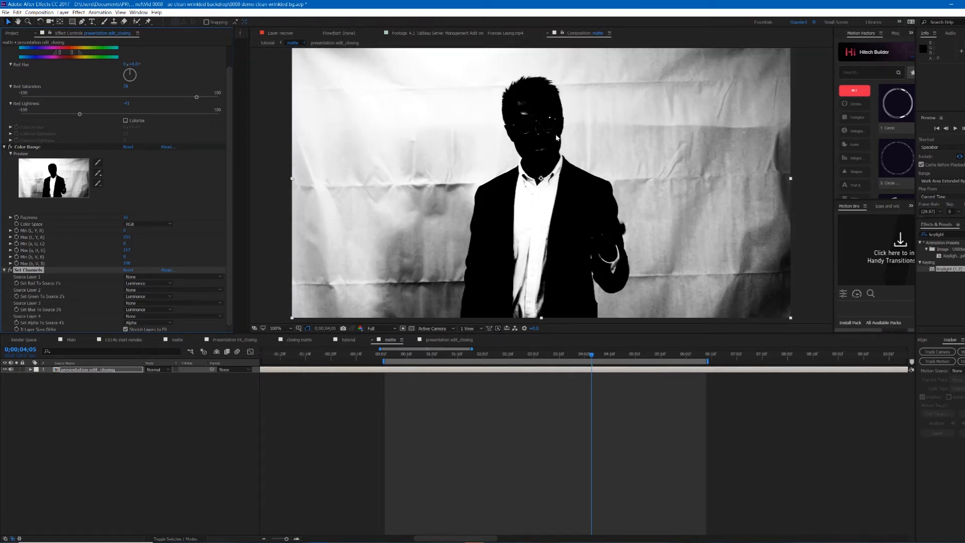
{"action": "left_click", "coordinate": [411, 329]}
{"action": "left_click", "coordinate": [411, 329]}
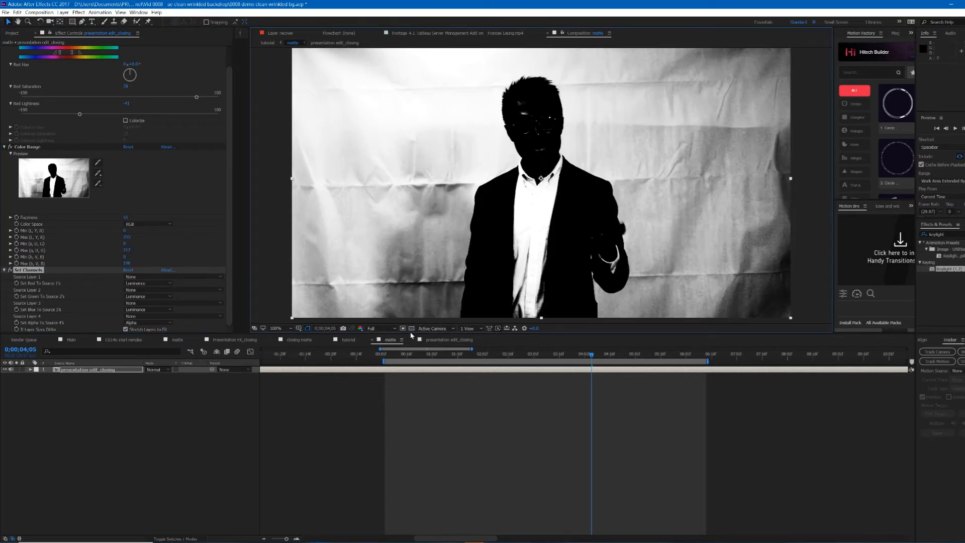
{"action": "left_click", "coordinate": [412, 329]}
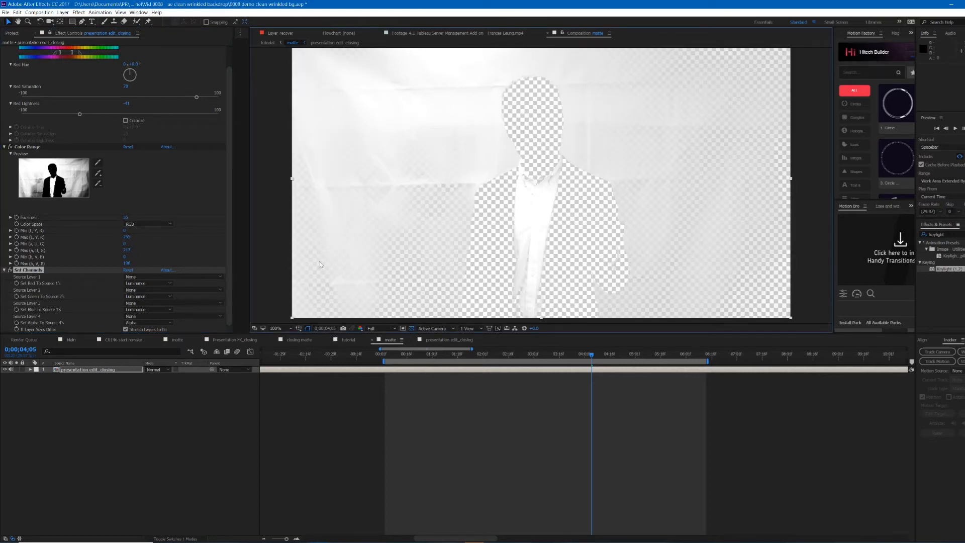
{"action": "left_click", "coordinate": [412, 328]}
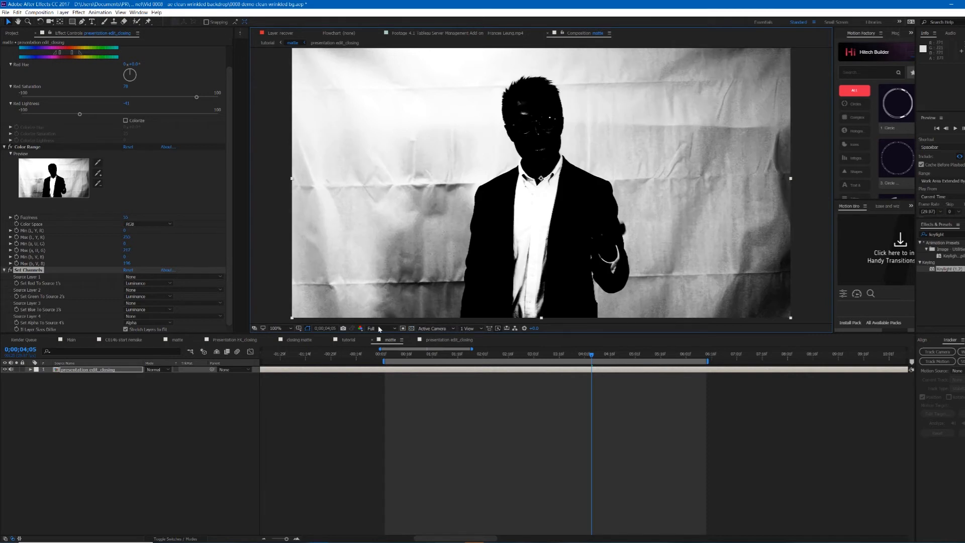
{"action": "left_click", "coordinate": [412, 329]}
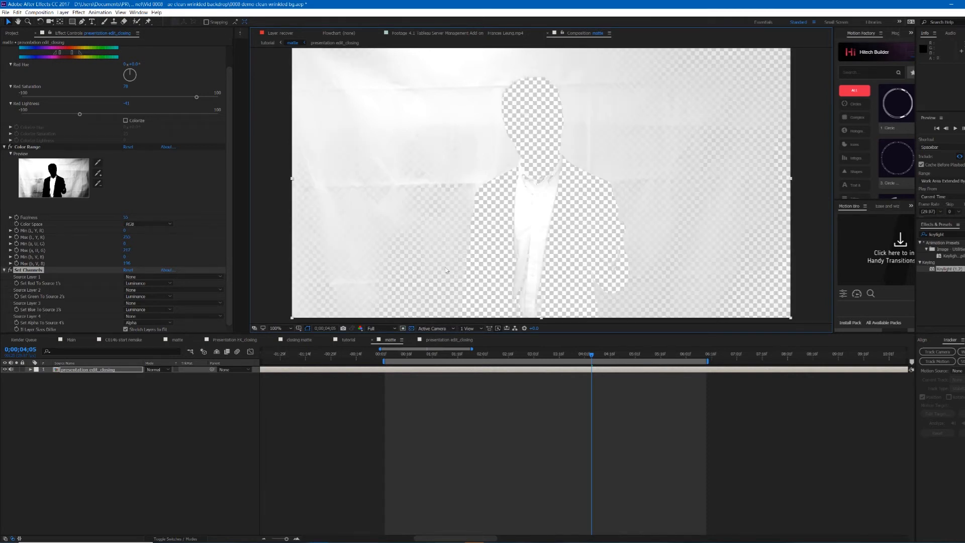
{"action": "left_click", "coordinate": [411, 329]}
Step: Create a black solid named black bg and place it beneath the footage layer
{"action": "left_click", "coordinate": [521, 395]}
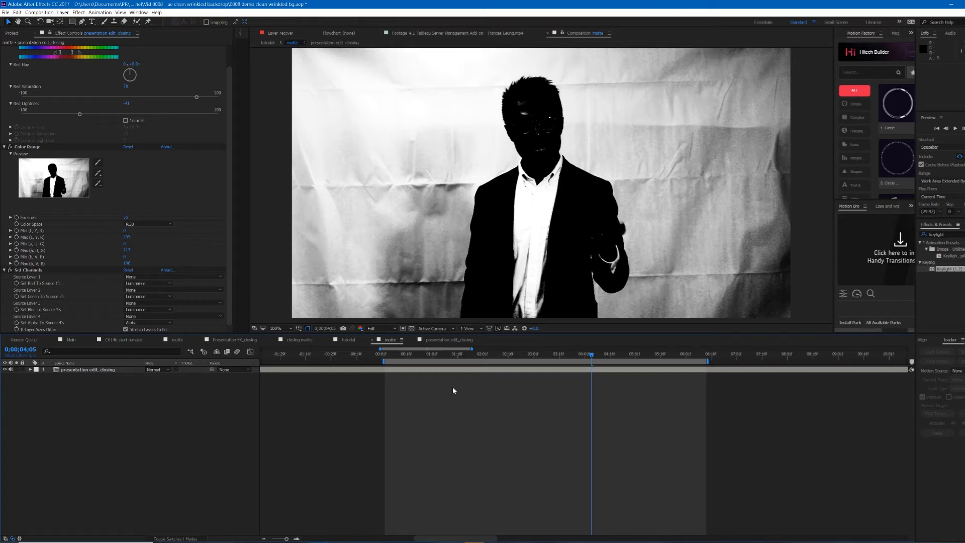
{"action": "key", "text": "ctrl+y"}
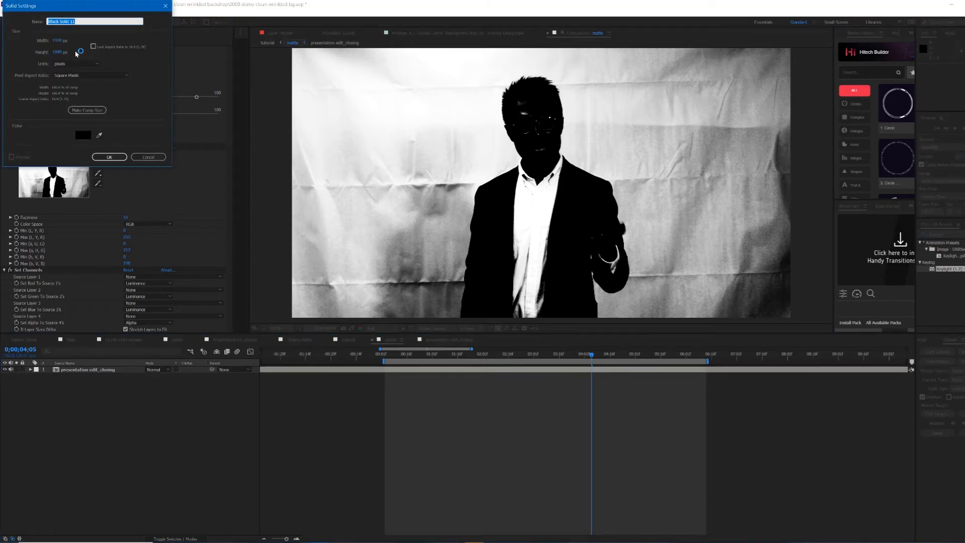
{"action": "type", "text": "black bg"}
{"action": "left_click", "coordinate": [114, 157]}
{"action": "left_click_drag", "start_coordinate": [83, 372], "coordinate": [77, 391]}
{"action": "left_click", "coordinate": [411, 329]}
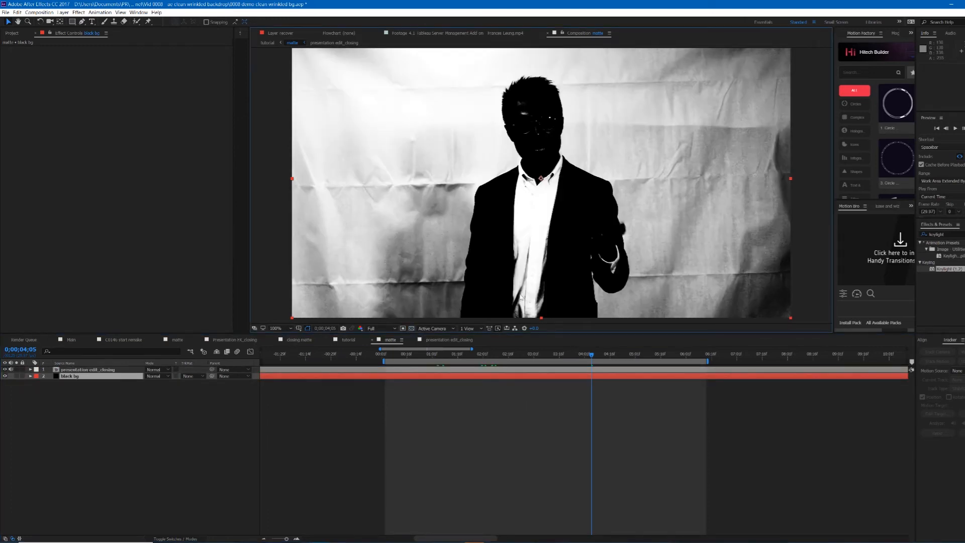
Step: Select the footage layer at the current frame and duplicate it
{"action": "left_click_drag", "start_coordinate": [591, 357], "coordinate": [594, 359]}
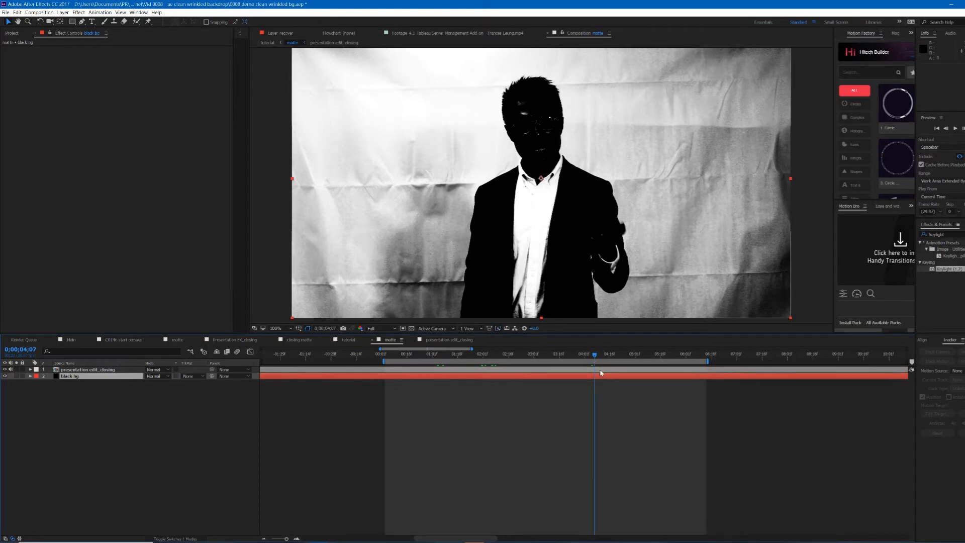
{"action": "left_click", "coordinate": [600, 370]}
{"action": "scroll", "coordinate": [562, 153], "scroll_direction": "up", "scroll_amount": 2}
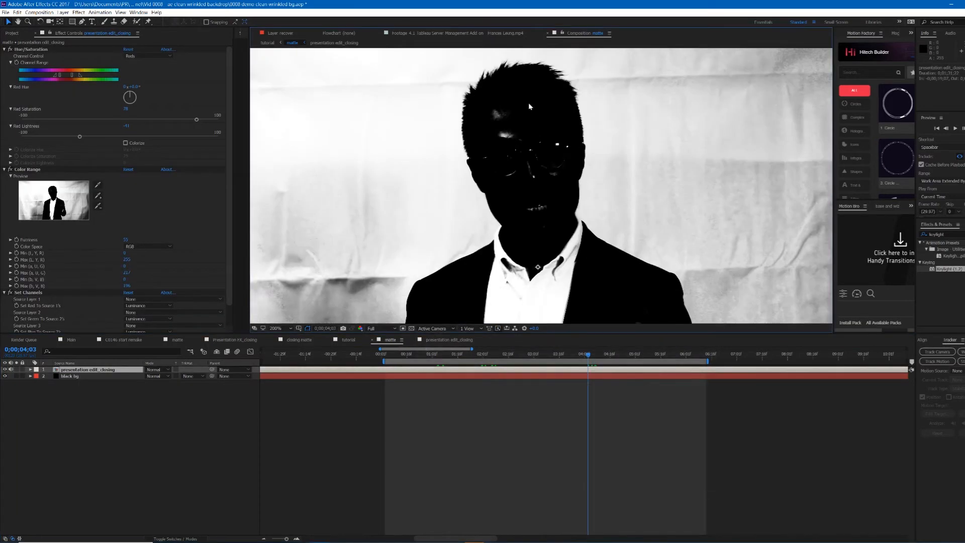
{"action": "scroll", "coordinate": [495, 119], "scroll_direction": "up", "scroll_amount": 2}
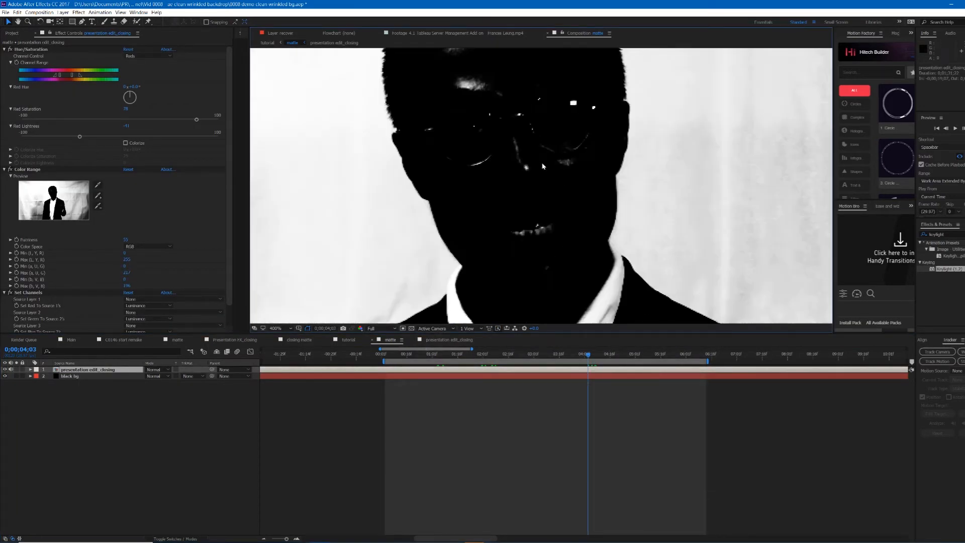
{"action": "scroll", "coordinate": [501, 147], "scroll_direction": "down", "scroll_amount": 2}
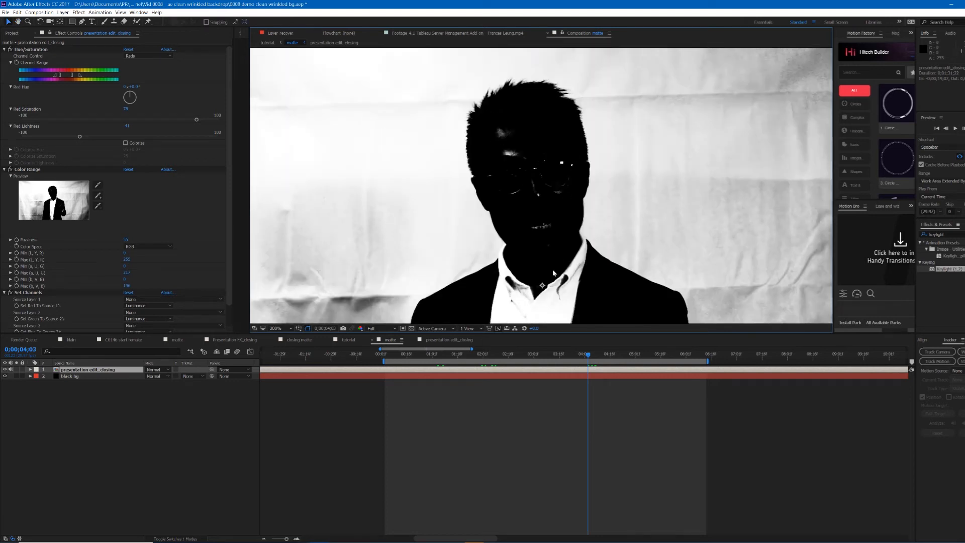
{"action": "key", "text": "ctrl+d"}
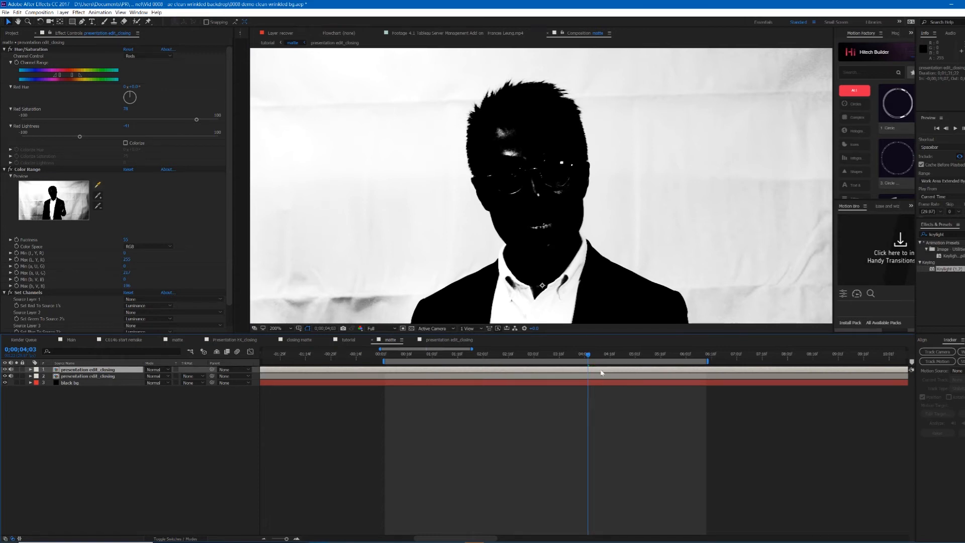
Step: Pre-compose the top duplicate footage layer into a new composition named shrinked matte
{"action": "key", "text": "comma"}
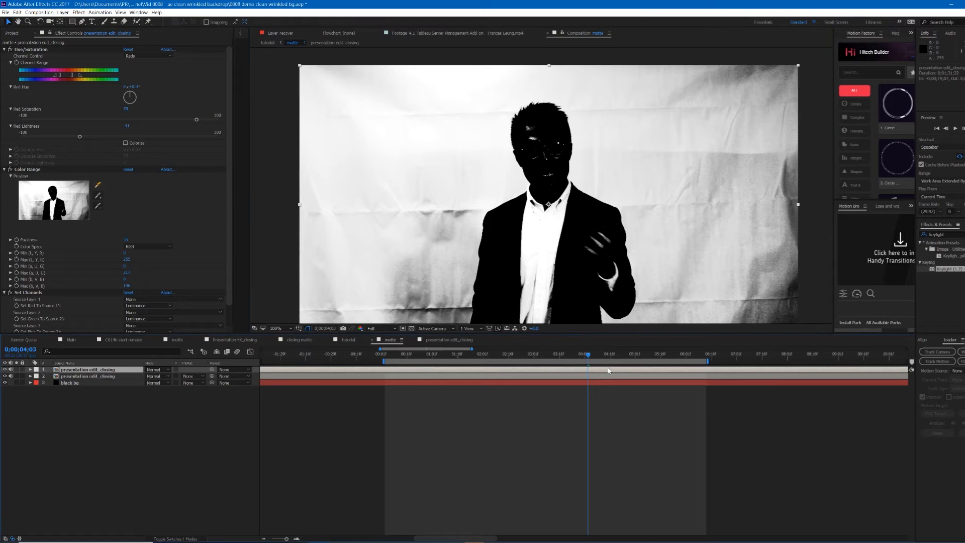
{"action": "scroll", "coordinate": [559, 160], "scroll_direction": "up", "scroll_amount": 2}
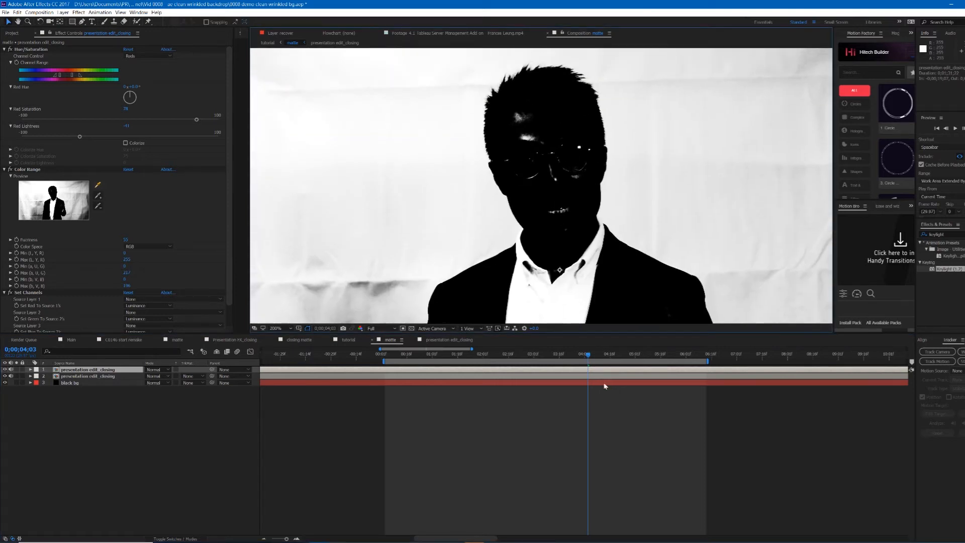
{"action": "right_click", "coordinate": [611, 373]}
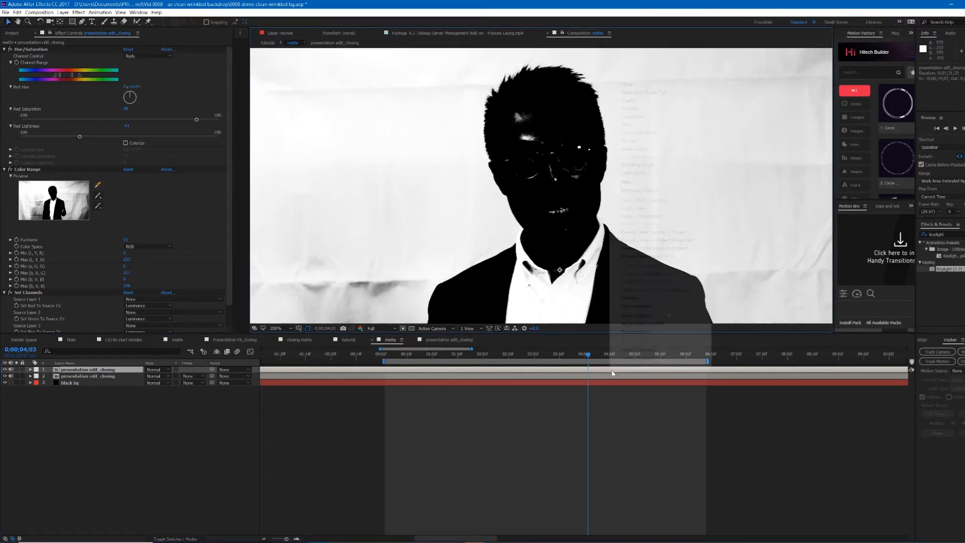
{"action": "left_click", "coordinate": [668, 307]}
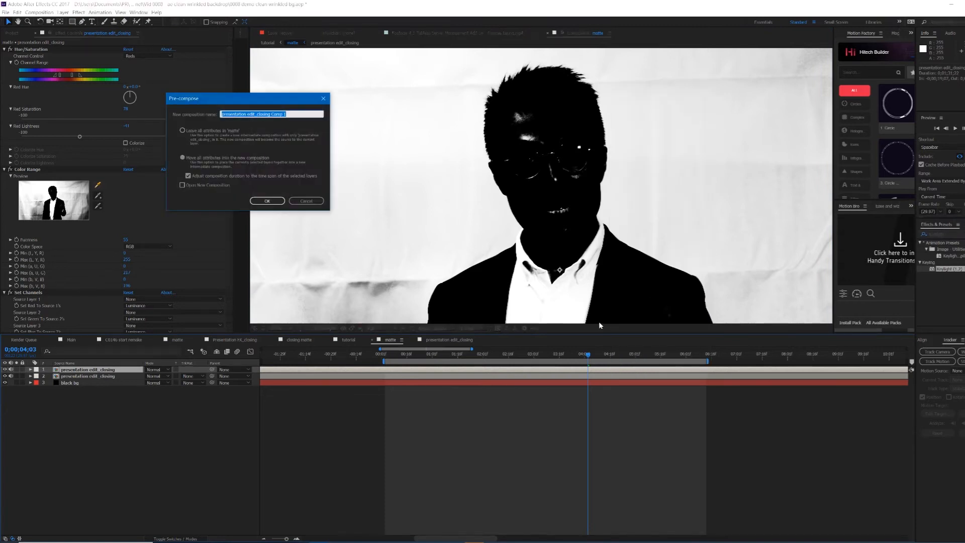
{"action": "type", "text": "shri"}
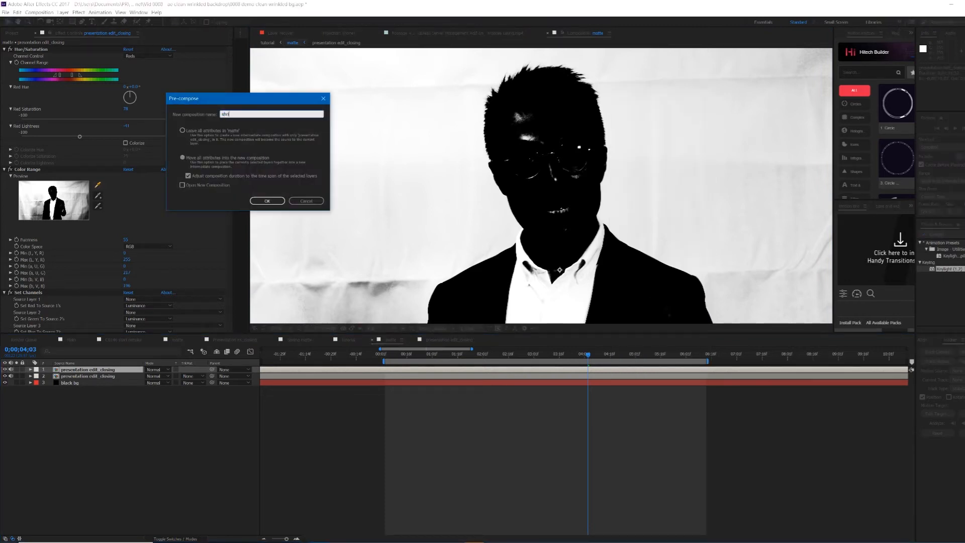
{"action": "type", "text": "nked matte"}
{"action": "key", "text": "Return"}
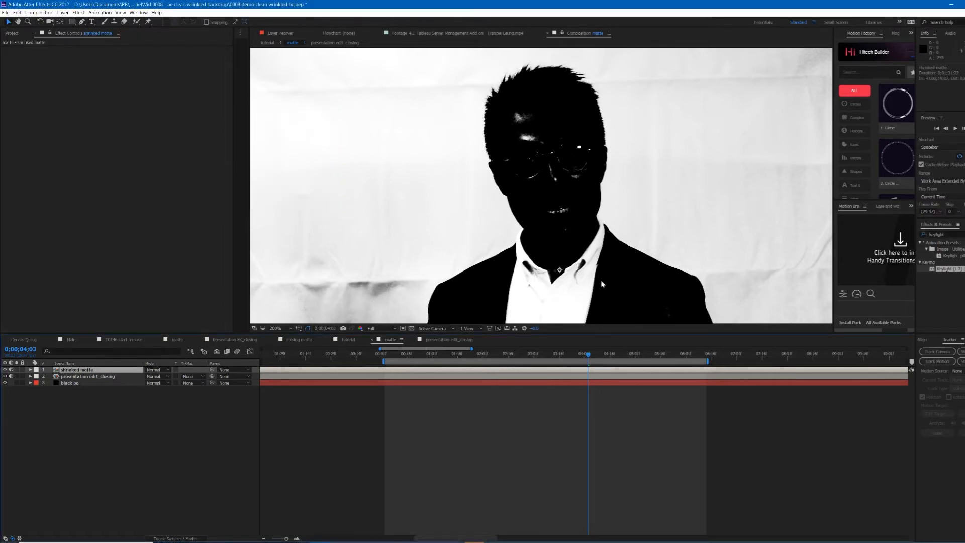
Step: Open the shrinked matte composition and check its alpha with the transparency grid
{"action": "scroll", "coordinate": [603, 304], "scroll_direction": "down", "scroll_amount": 1}
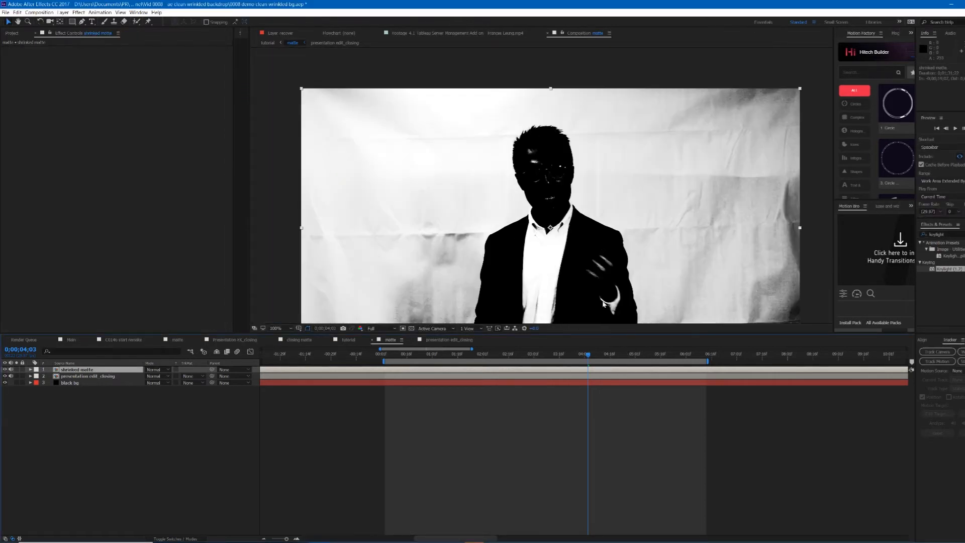
{"action": "double_click", "coordinate": [608, 372]}
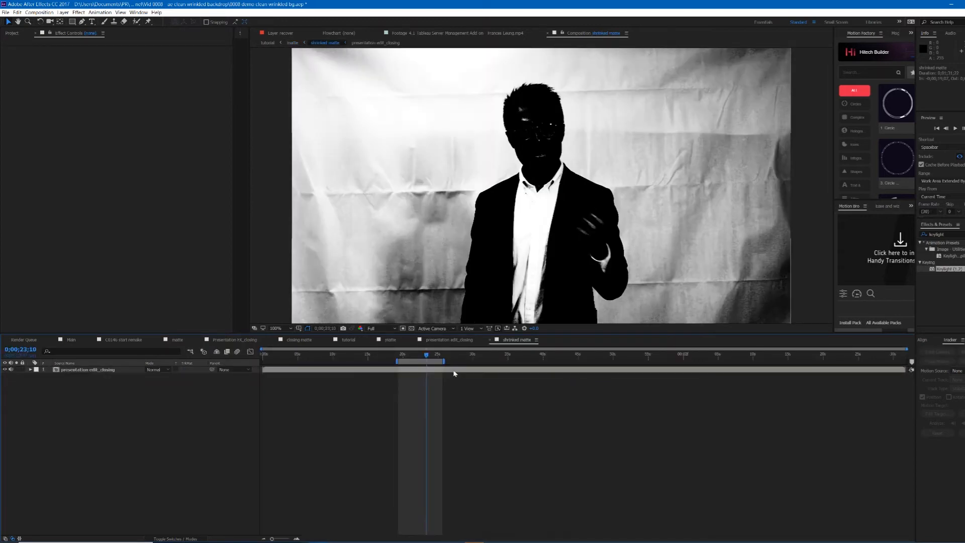
{"action": "left_click", "coordinate": [454, 373]}
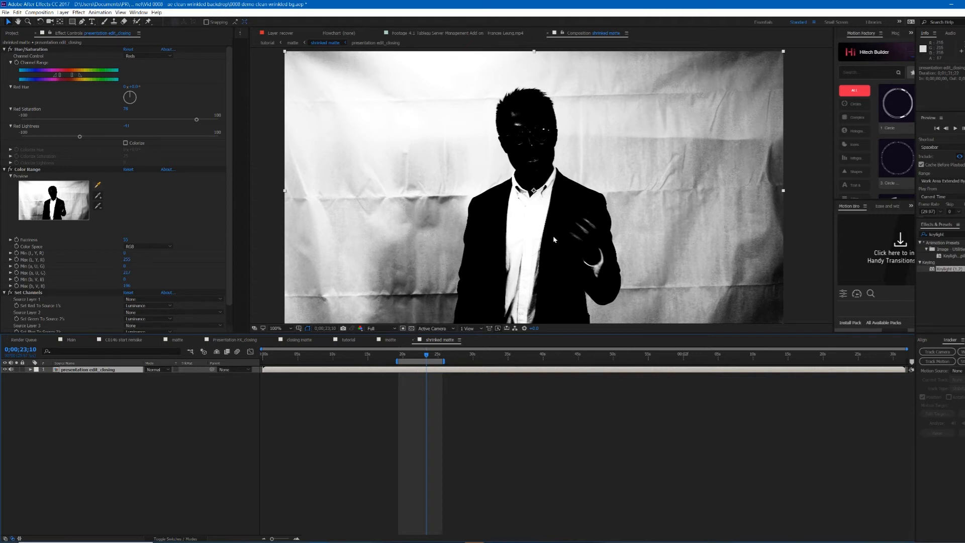
{"action": "left_click", "coordinate": [411, 329]}
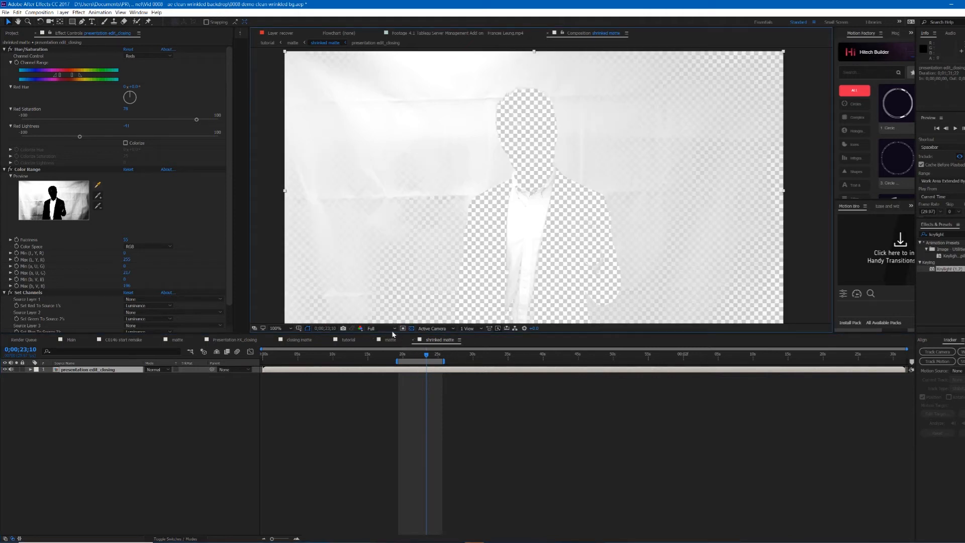
{"action": "left_click", "coordinate": [411, 328]}
{"action": "left_click", "coordinate": [465, 405]}
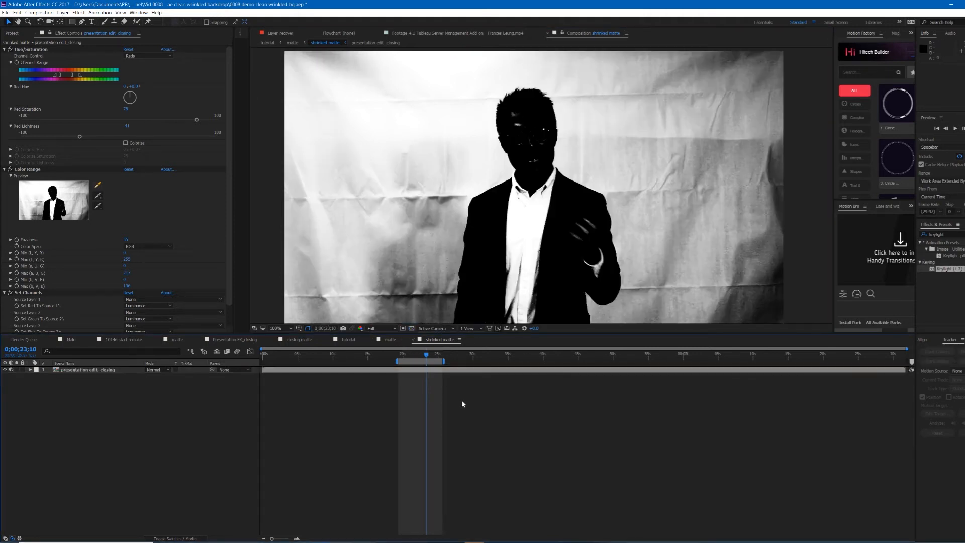
Step: Add a black solid inside shrinked matte and move it beneath the footage layer
{"action": "key", "text": "ctrl+y"}
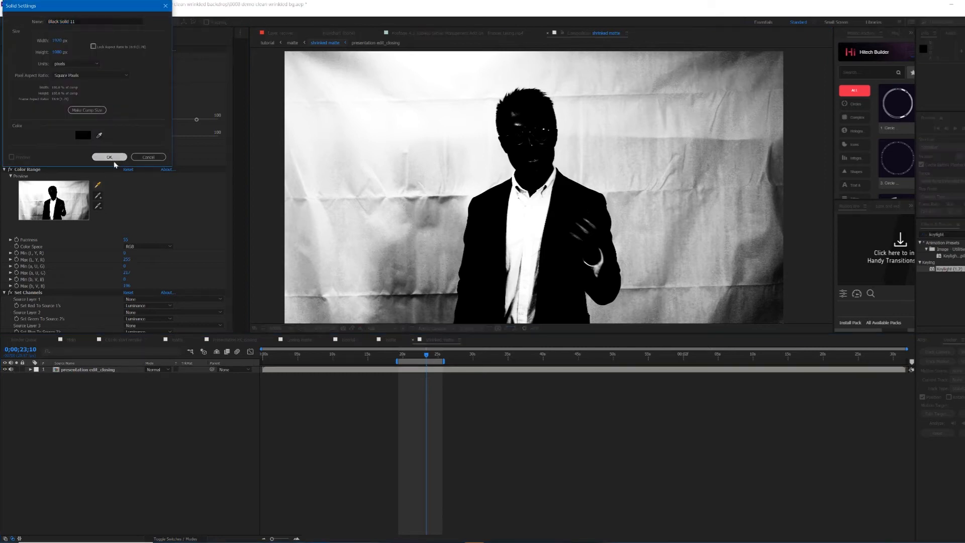
{"action": "left_click", "coordinate": [109, 157]}
{"action": "left_click_drag", "start_coordinate": [80, 370], "coordinate": [101, 403]}
{"action": "left_click", "coordinate": [464, 395]}
Step: Select both layers and pre-compose them into a composition named shrinked matted
{"action": "left_click", "coordinate": [459, 370]}
{"action": "left_click", "coordinate": [462, 375], "text": "shift"}
{"action": "right_click", "coordinate": [463, 372]}
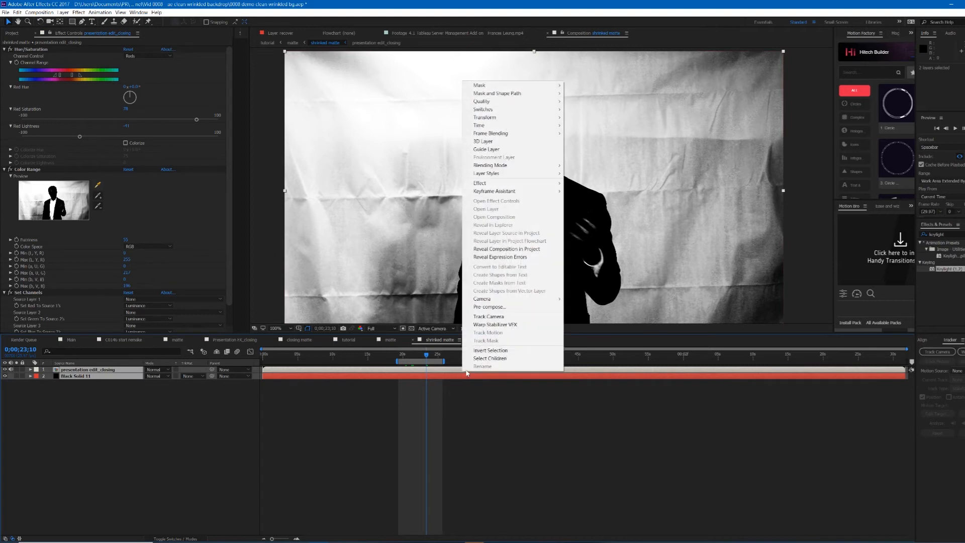
{"action": "left_click", "coordinate": [486, 307]}
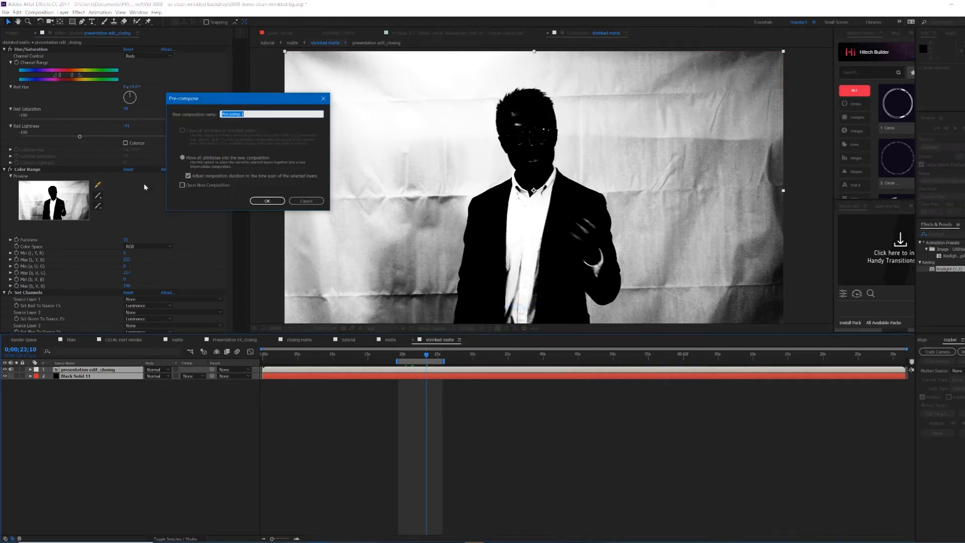
{"action": "type", "text": "shrinked matted"}
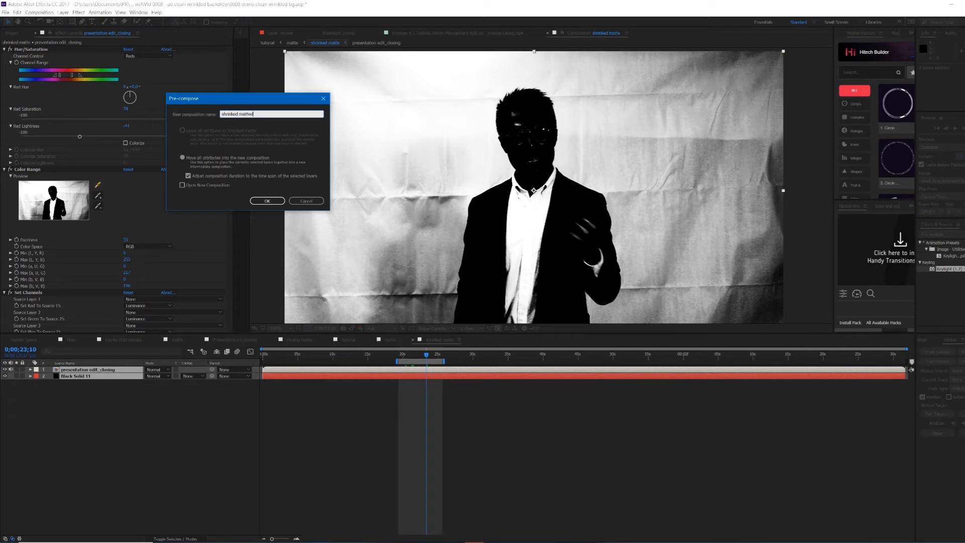
{"action": "key", "text": "Return"}
{"action": "left_click", "coordinate": [466, 385]}
{"action": "left_click", "coordinate": [431, 370]}
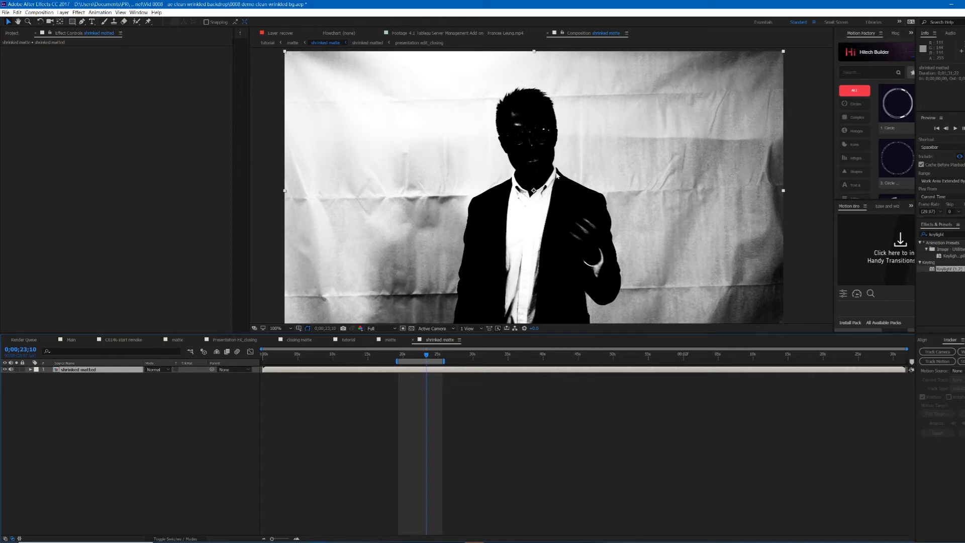
Step: Zoom in to examine the matte edges around the presenter's head and face
{"action": "scroll", "coordinate": [558, 176], "scroll_direction": "up", "scroll_amount": 2}
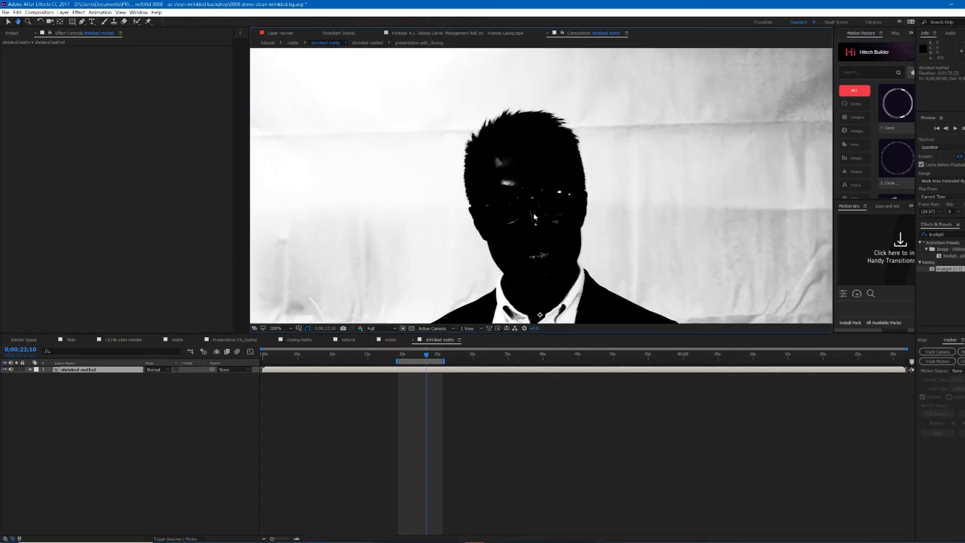
{"action": "key", "text": "v"}
{"action": "scroll", "coordinate": [529, 207], "scroll_direction": "up", "scroll_amount": 2}
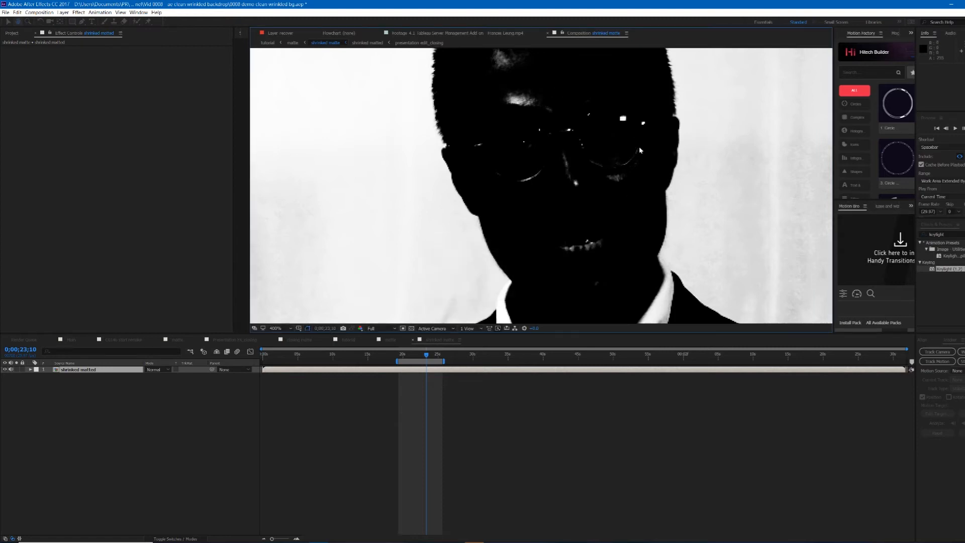
{"action": "scroll", "coordinate": [574, 104], "scroll_direction": "down", "scroll_amount": 3}
{"action": "scroll", "coordinate": [558, 188], "scroll_direction": "up", "scroll_amount": 3}
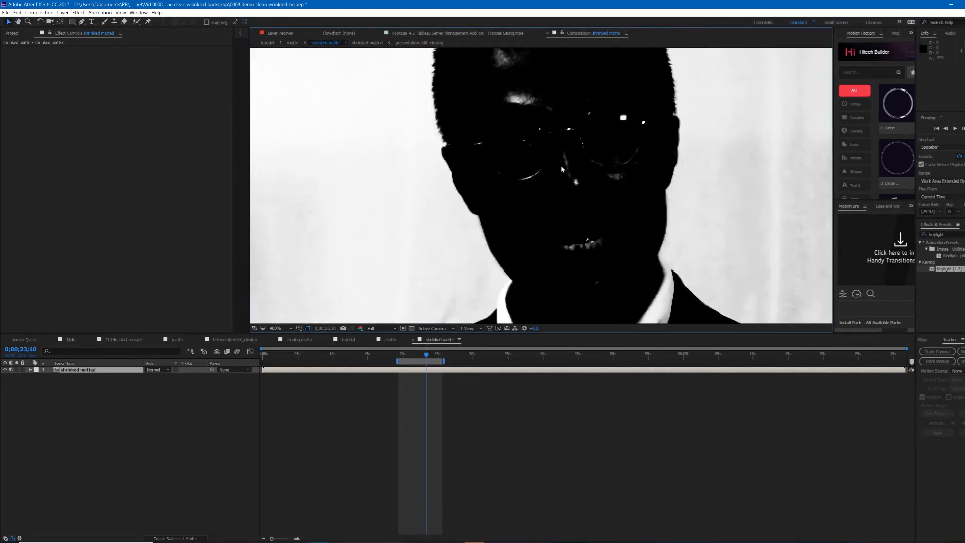
{"action": "scroll", "coordinate": [640, 200], "scroll_direction": "down", "scroll_amount": 6}
{"action": "scroll", "coordinate": [653, 201], "scroll_direction": "up", "scroll_amount": 2}
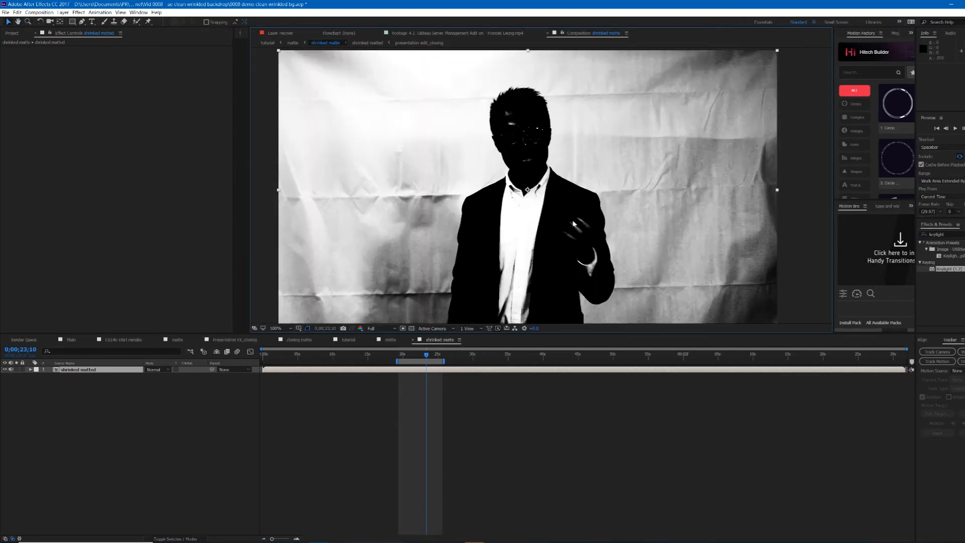
Step: Apply Brightness & Contrast to the shrinked matted layer and raise Brightness to about 135 and Contrast to about 22
{"action": "left_click", "coordinate": [951, 235]}
{"action": "type", "text": "light"}
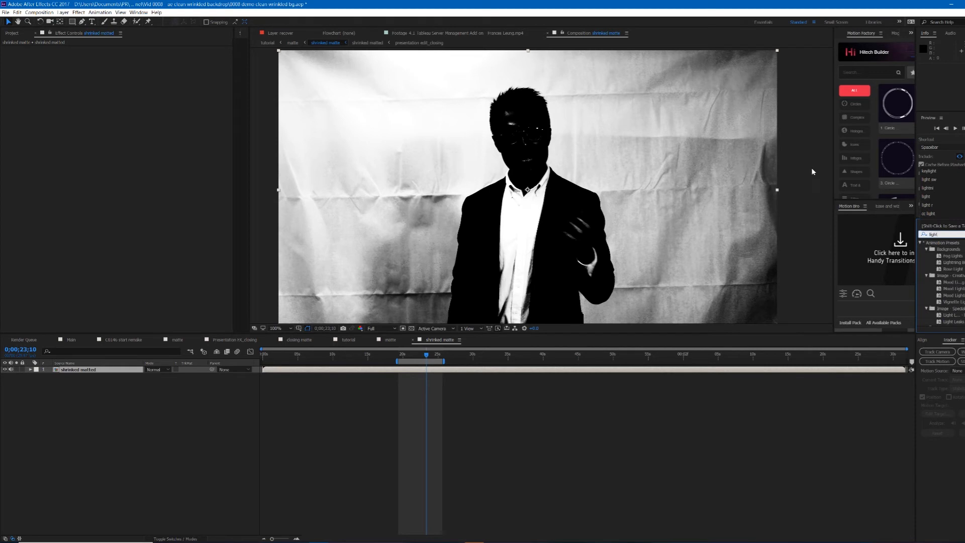
{"action": "type", "text": "bri"}
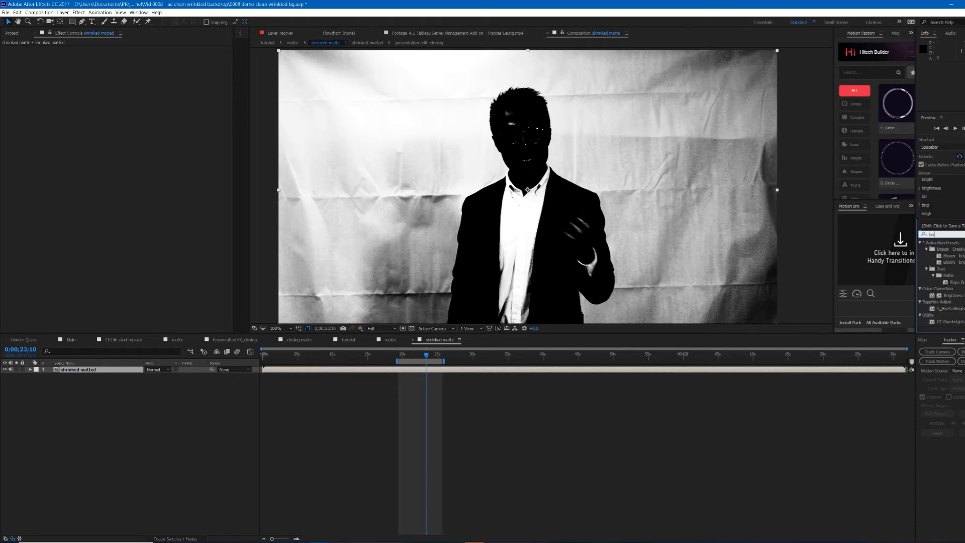
{"action": "type", "text": "g"}
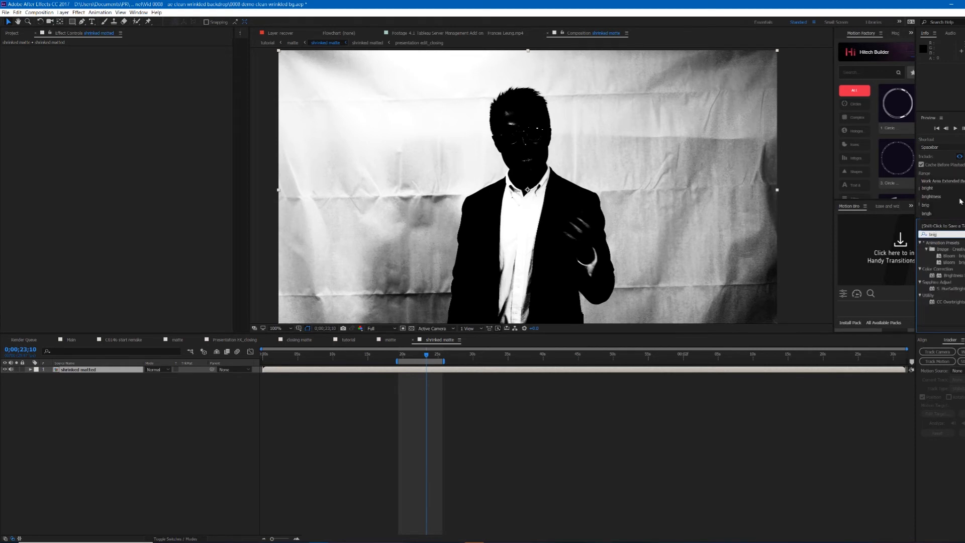
{"action": "double_click", "coordinate": [959, 278]}
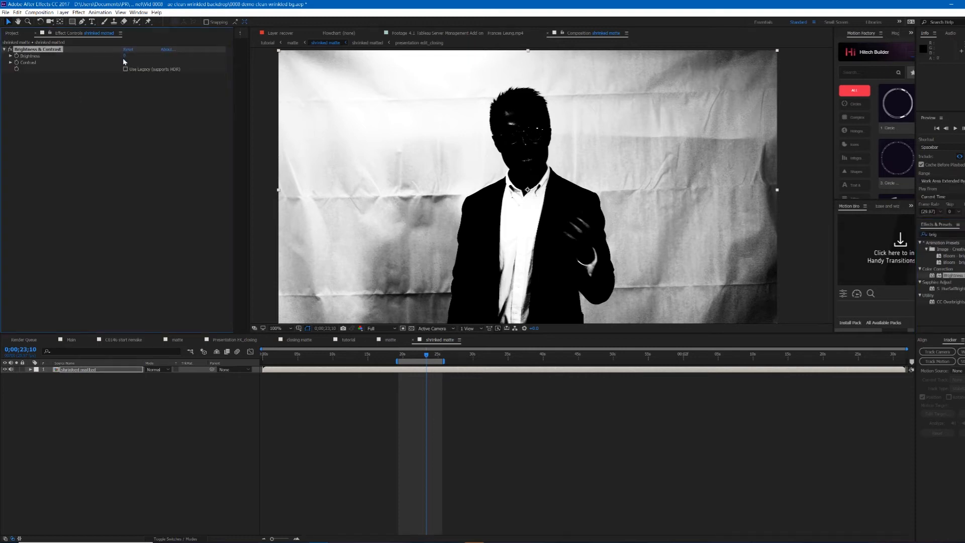
{"action": "mouse_move", "coordinate": [125, 55]}
{"action": "left_mouse_down"}
{"action": "mouse_move", "coordinate": [187, 59]}
{"action": "mouse_move", "coordinate": [129, 64]}
{"action": "left_mouse_up"}
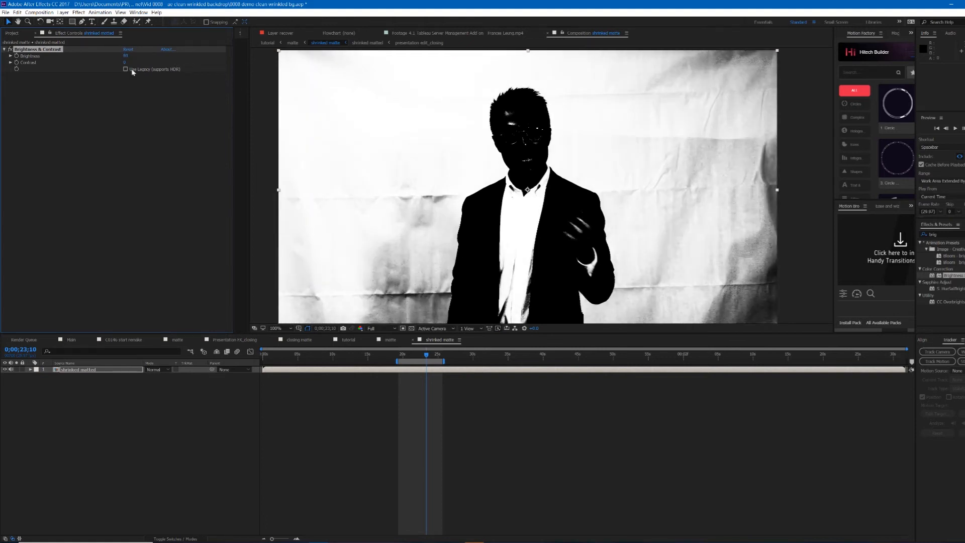
{"action": "left_click_drag", "start_coordinate": [191, 69], "coordinate": [154, 62]}
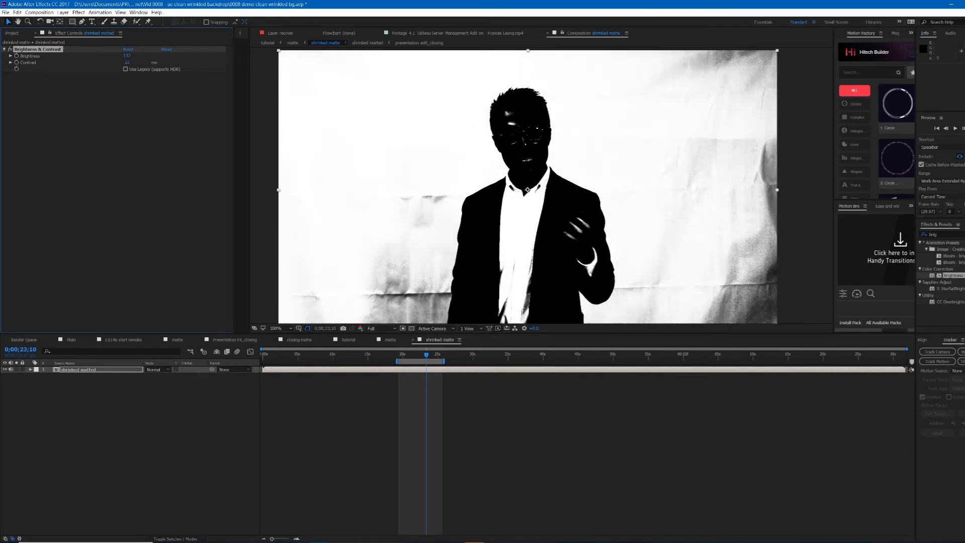
Step: Add a Fast Blur effect to the matte and set its Blurriness to 42
{"action": "left_click", "coordinate": [344, 370]}
{"action": "left_click_drag", "start_coordinate": [959, 235], "coordinate": [911, 237]}
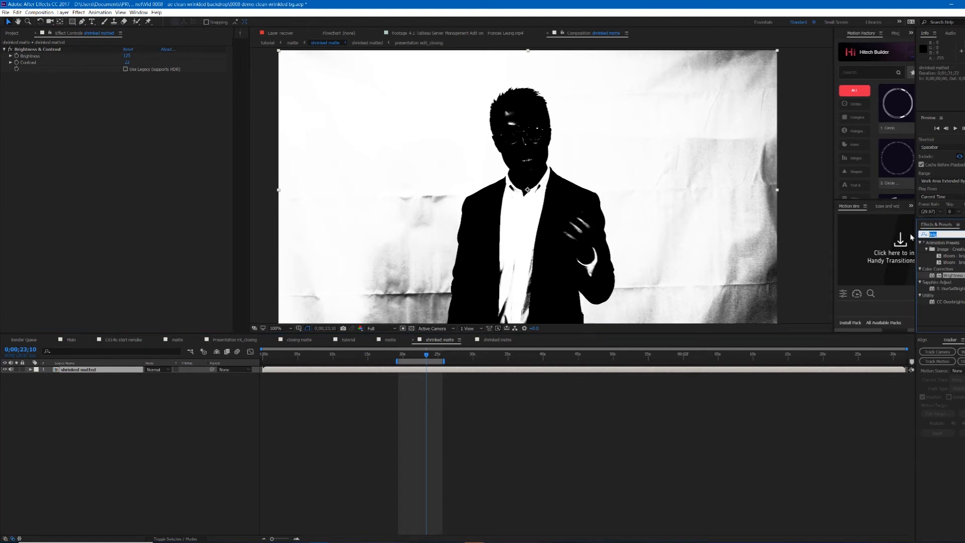
{"action": "type", "text": "fast"}
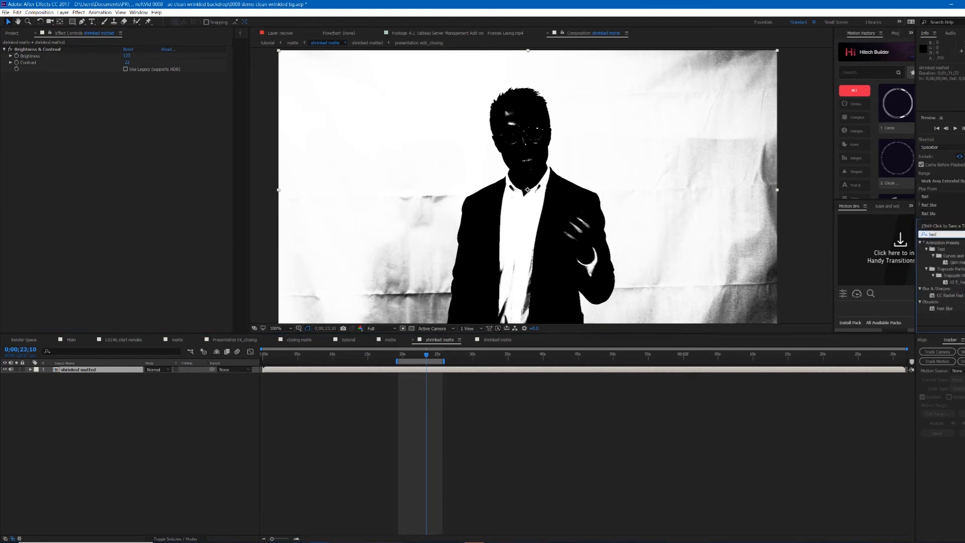
{"action": "double_click", "coordinate": [944, 309]}
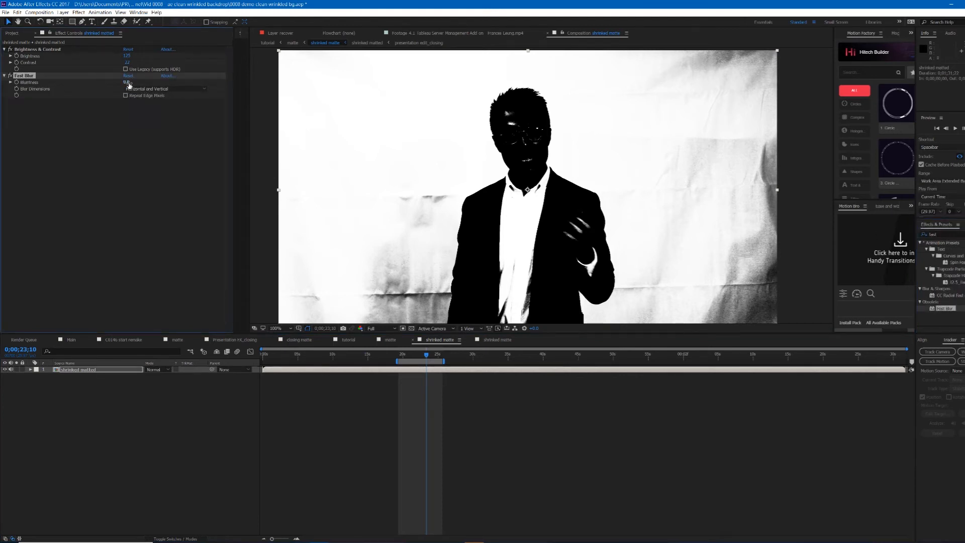
{"action": "mouse_move", "coordinate": [126, 82]}
{"action": "left_mouse_down"}
{"action": "mouse_move", "coordinate": [154, 84]}
{"action": "mouse_move", "coordinate": [138, 84]}
{"action": "left_mouse_up"}
{"action": "scroll", "coordinate": [474, 136], "scroll_direction": "up", "scroll_amount": 4}
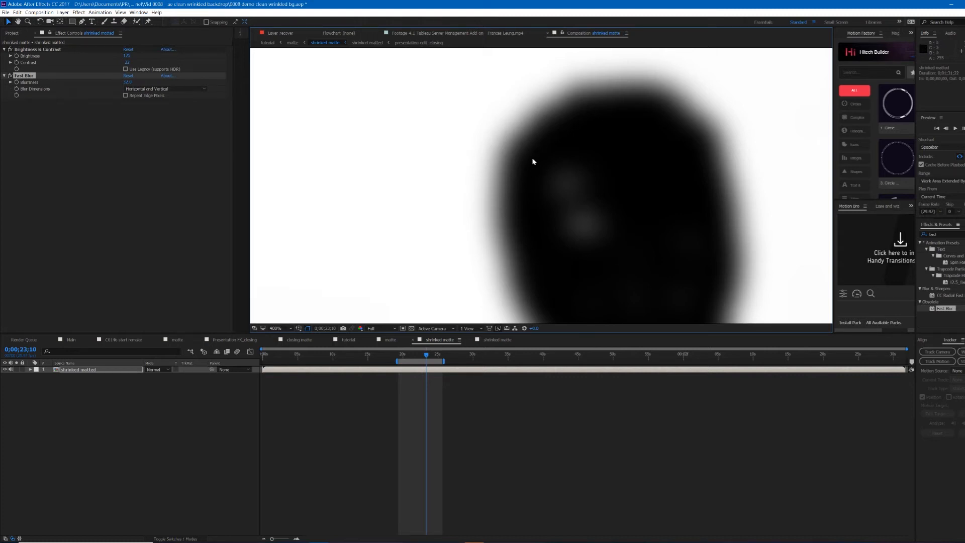
{"action": "scroll", "coordinate": [529, 172], "scroll_direction": "down", "scroll_amount": 2}
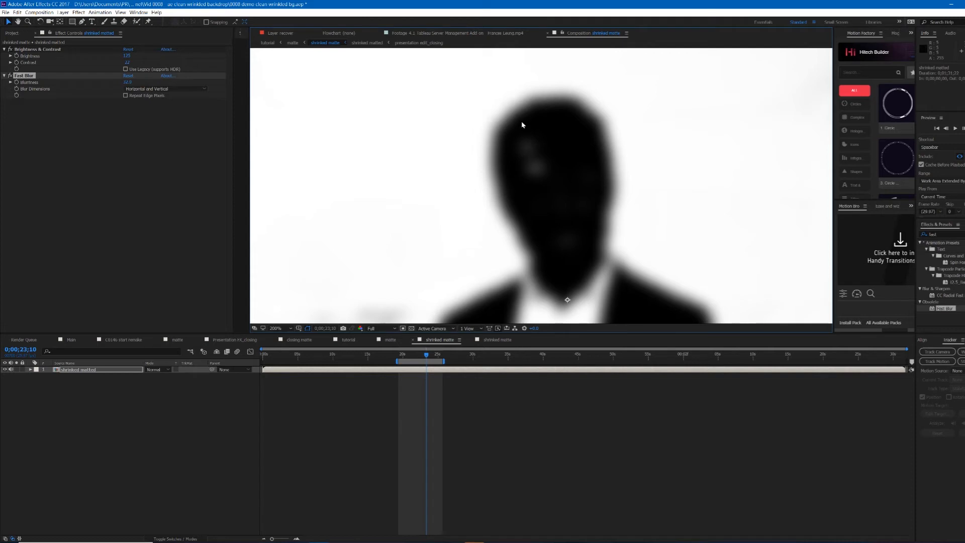
{"action": "scroll", "coordinate": [521, 124], "scroll_direction": "up", "scroll_amount": 2}
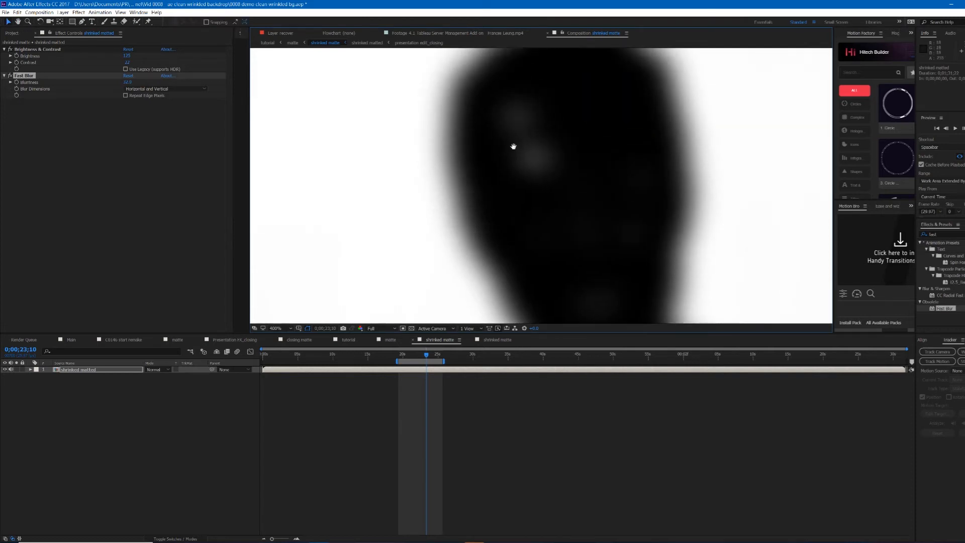
{"action": "left_click_drag", "start_coordinate": [127, 83], "coordinate": [133, 85]}
{"action": "left_click", "coordinate": [127, 82]}
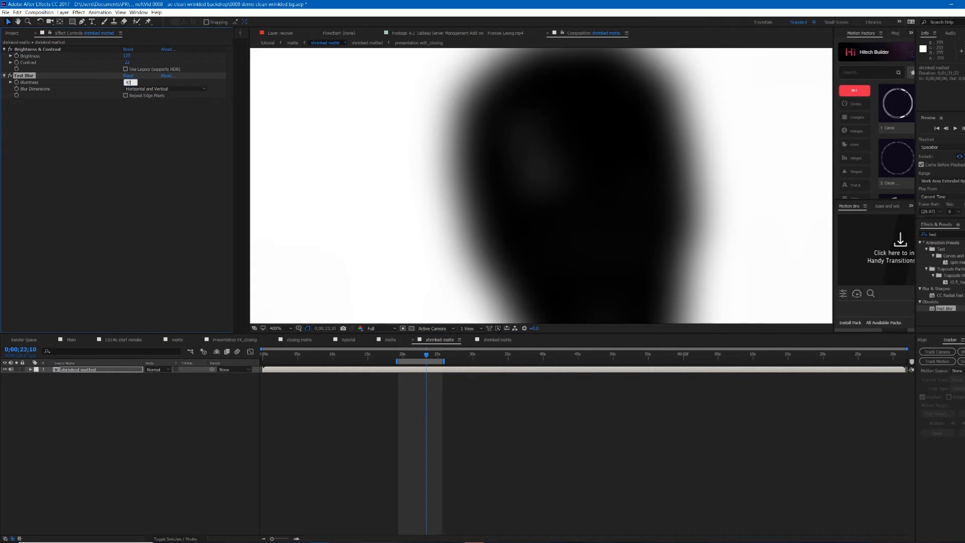
{"action": "key", "text": "Return"}
Step: Add a Curves effect below Fast Blur on the matte layer
{"action": "left_click", "coordinate": [171, 141]}
{"action": "scroll", "coordinate": [565, 164], "scroll_direction": "down", "scroll_amount": 2}
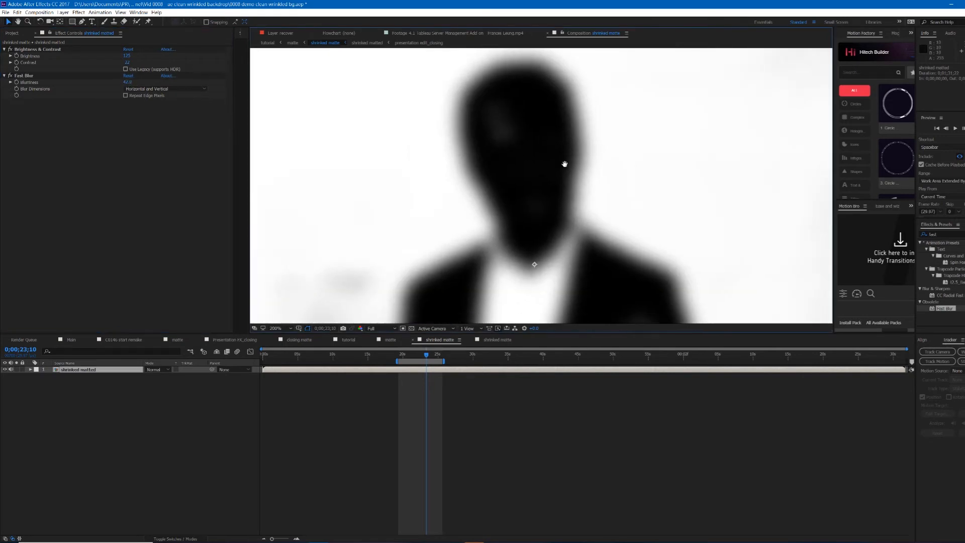
{"action": "left_click", "coordinate": [24, 75]}
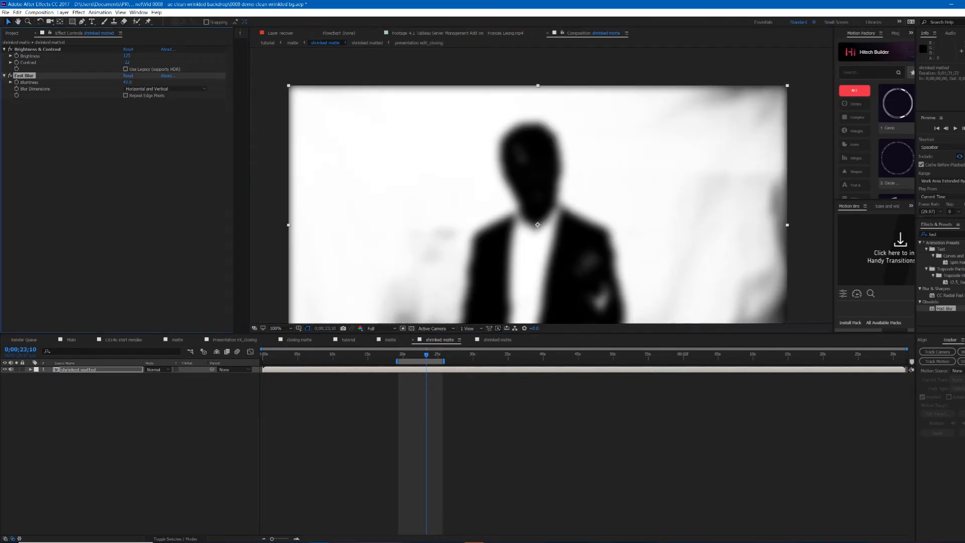
{"action": "left_click", "coordinate": [939, 233]}
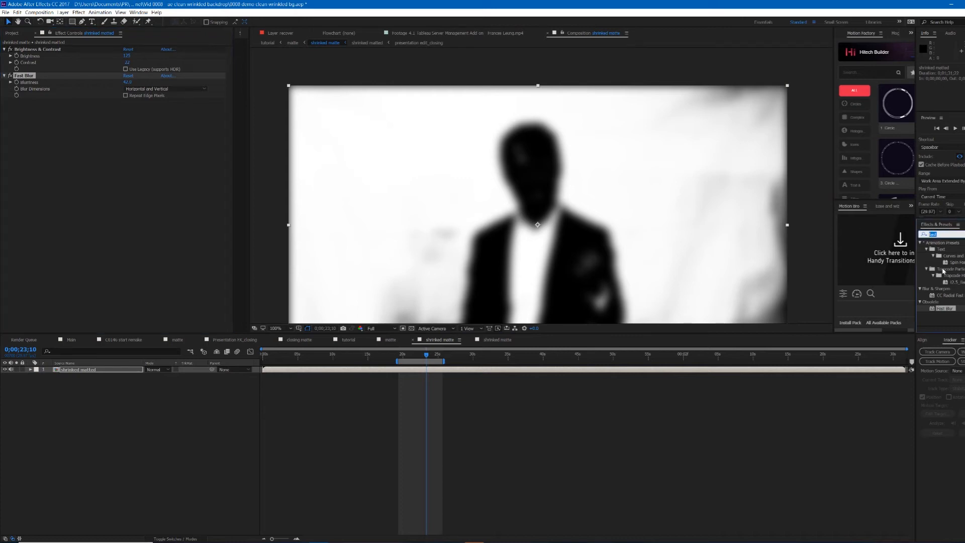
{"action": "type", "text": "curve"}
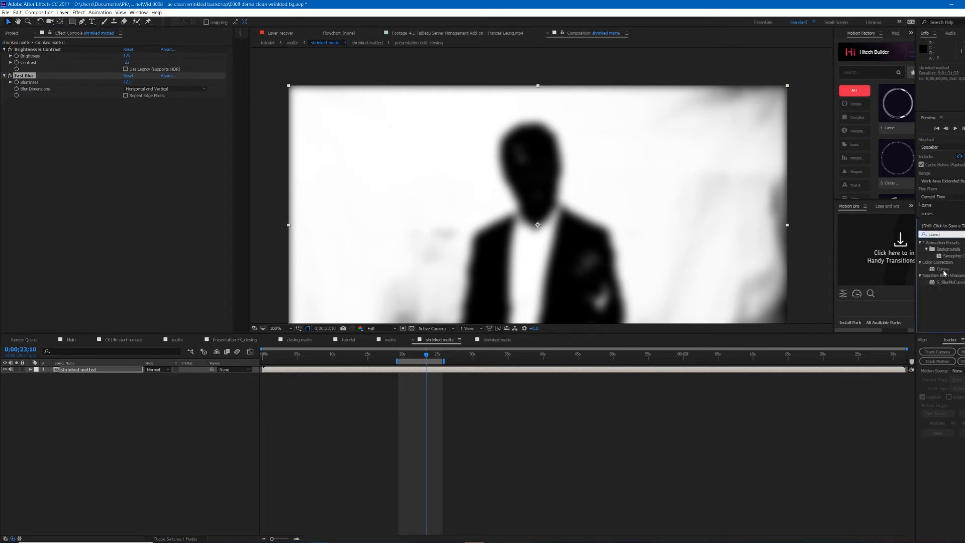
{"action": "double_click", "coordinate": [943, 269]}
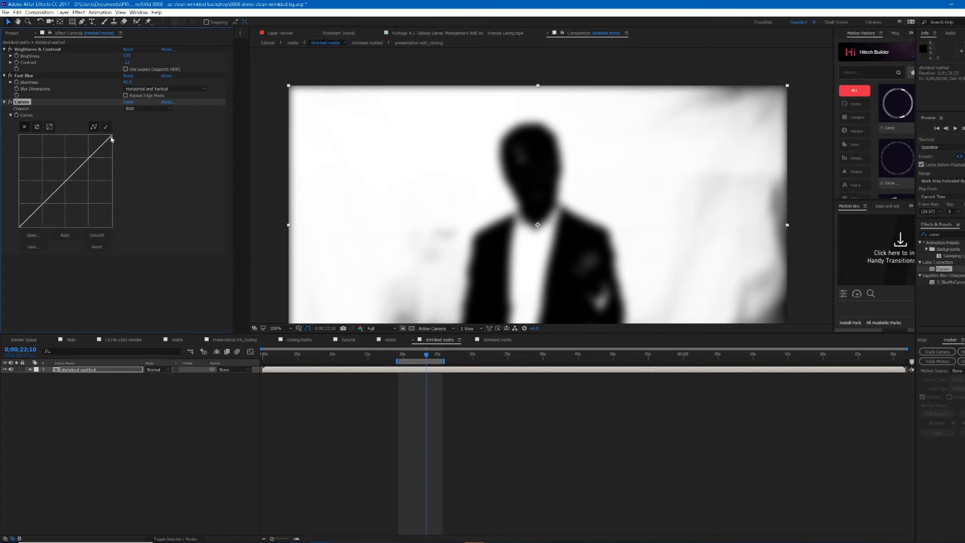
Step: Steepen the RGB curve by pulling the top point far left and adding a lower point to harden the matte edges
{"action": "scroll", "coordinate": [486, 167], "scroll_direction": "up", "scroll_amount": 2}
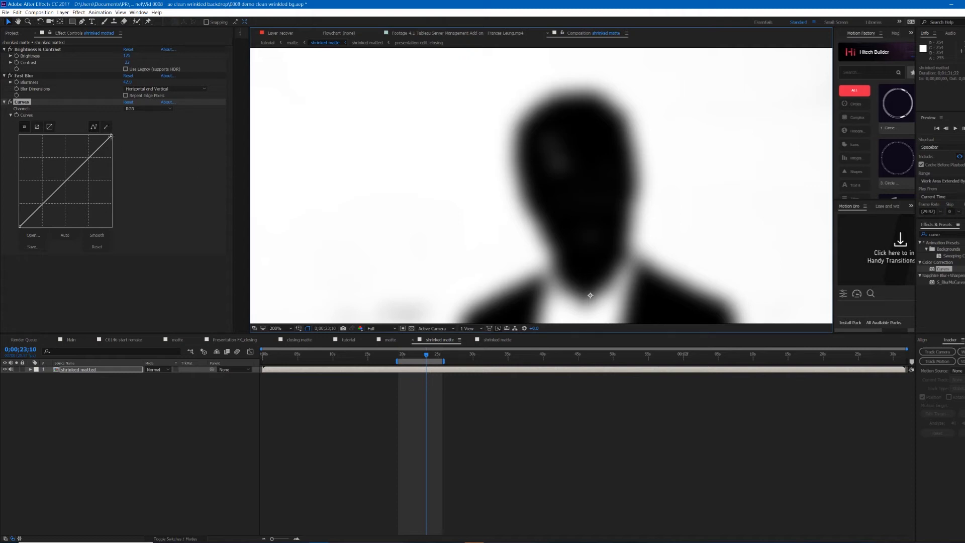
{"action": "left_click_drag", "start_coordinate": [66, 173], "coordinate": [41, 153]}
{"action": "left_click", "coordinate": [27, 200]}
{"action": "mouse_move", "coordinate": [33, 204]}
{"action": "left_mouse_down"}
{"action": "mouse_move", "coordinate": [36, 214]}
{"action": "mouse_move", "coordinate": [36, 204]}
{"action": "left_mouse_up"}
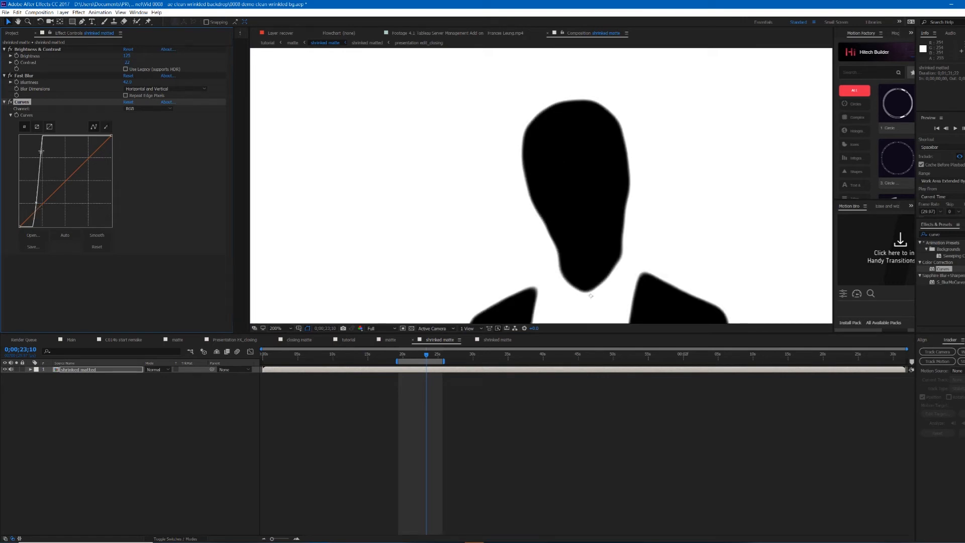
{"action": "left_click_drag", "start_coordinate": [43, 154], "coordinate": [47, 156]}
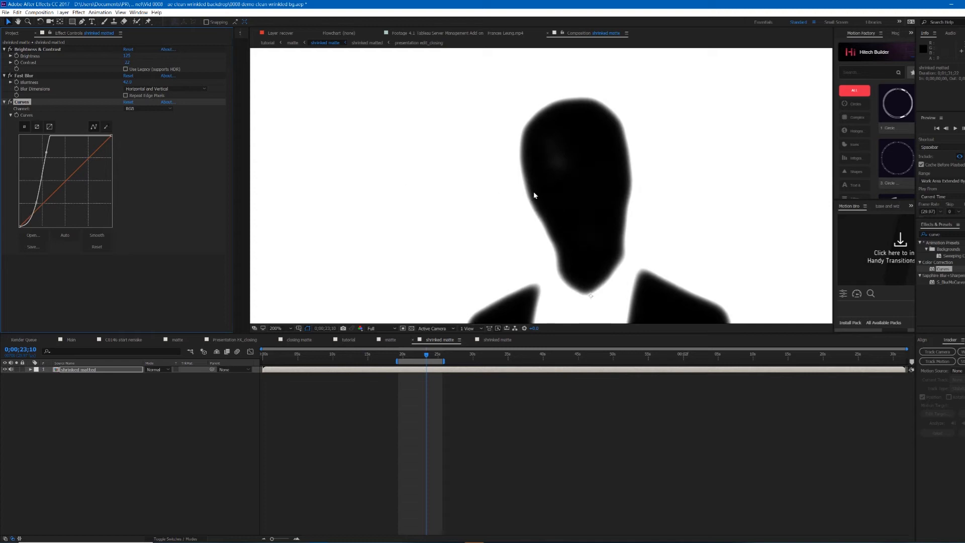
Step: Toggle the Fast Blur and Curves effects on and off to compare the matte edges around the head
{"action": "scroll", "coordinate": [532, 194], "scroll_direction": "down", "scroll_amount": 1}
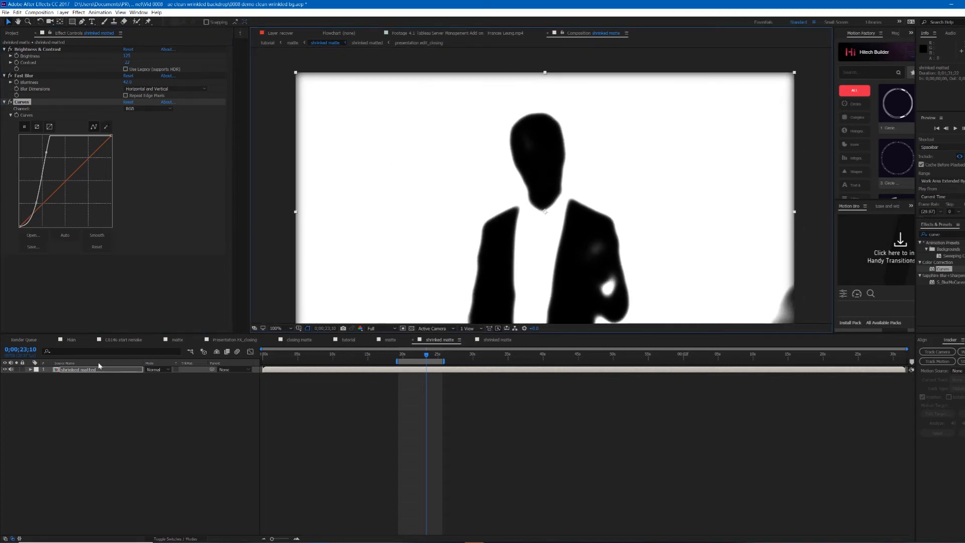
{"action": "scroll", "coordinate": [551, 149], "scroll_direction": "up", "scroll_amount": 1}
{"action": "scroll", "coordinate": [518, 119], "scroll_direction": "down", "scroll_amount": 1}
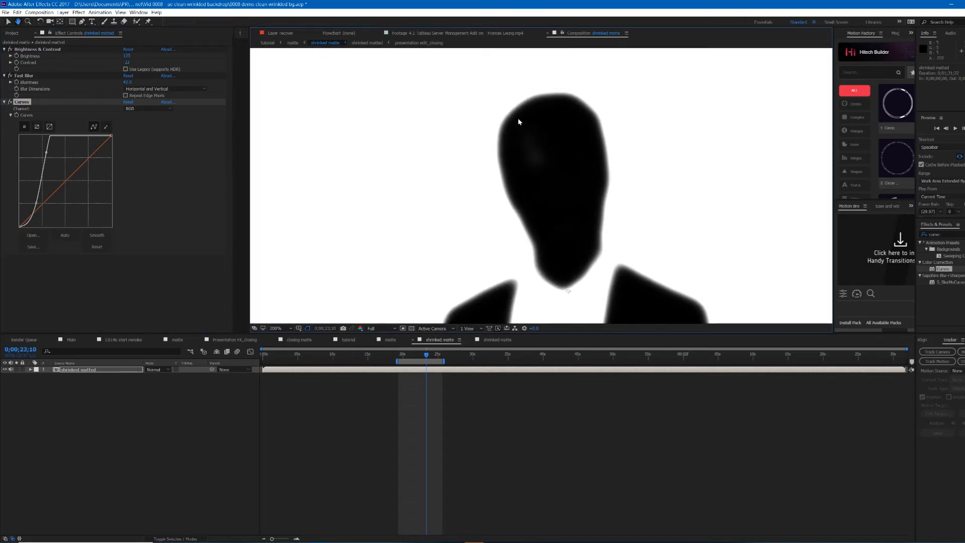
{"action": "scroll", "coordinate": [513, 161], "scroll_direction": "up", "scroll_amount": 3}
{"action": "scroll", "coordinate": [528, 138], "scroll_direction": "down", "scroll_amount": 1}
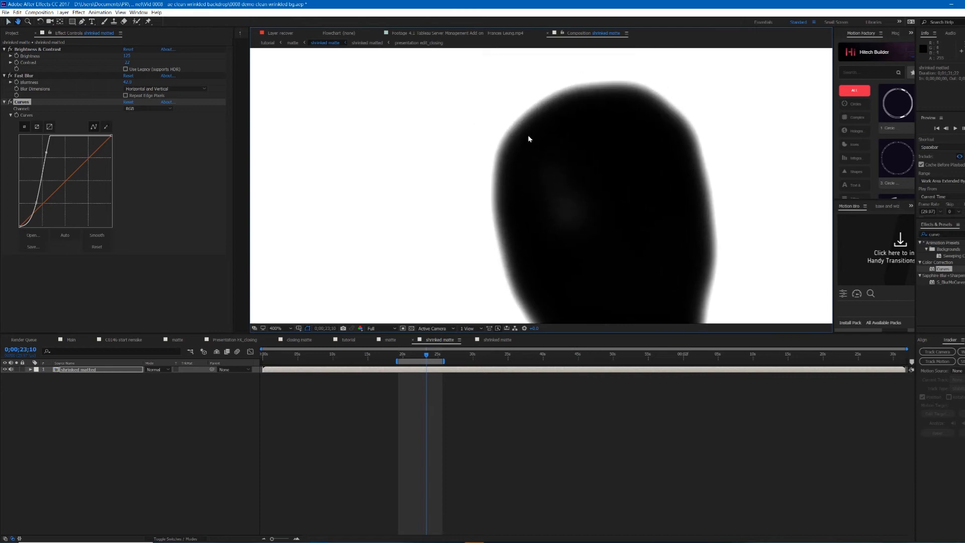
{"action": "left_click", "coordinate": [10, 103]}
{"action": "left_click", "coordinate": [10, 102]}
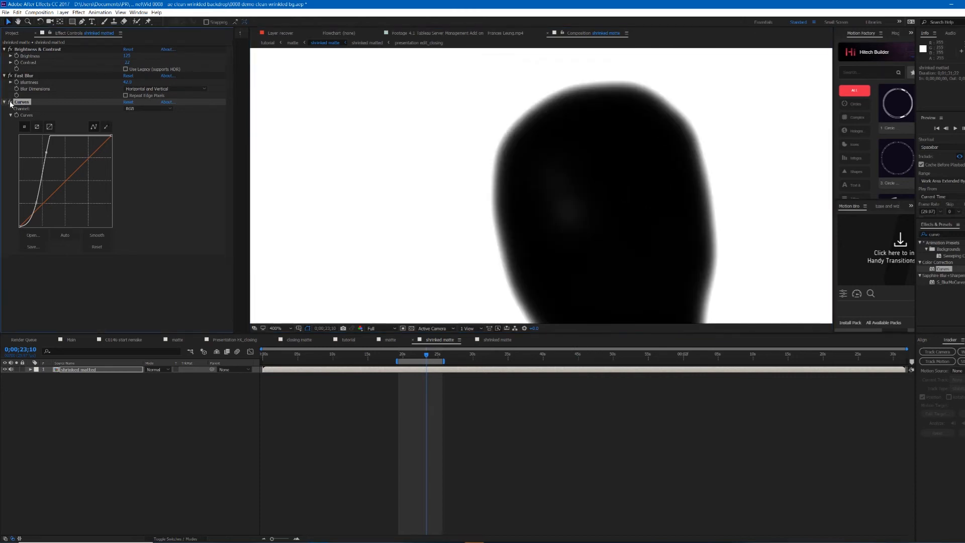
{"action": "left_click", "coordinate": [10, 102]}
{"action": "left_click", "coordinate": [10, 76]}
{"action": "left_click", "coordinate": [11, 76]}
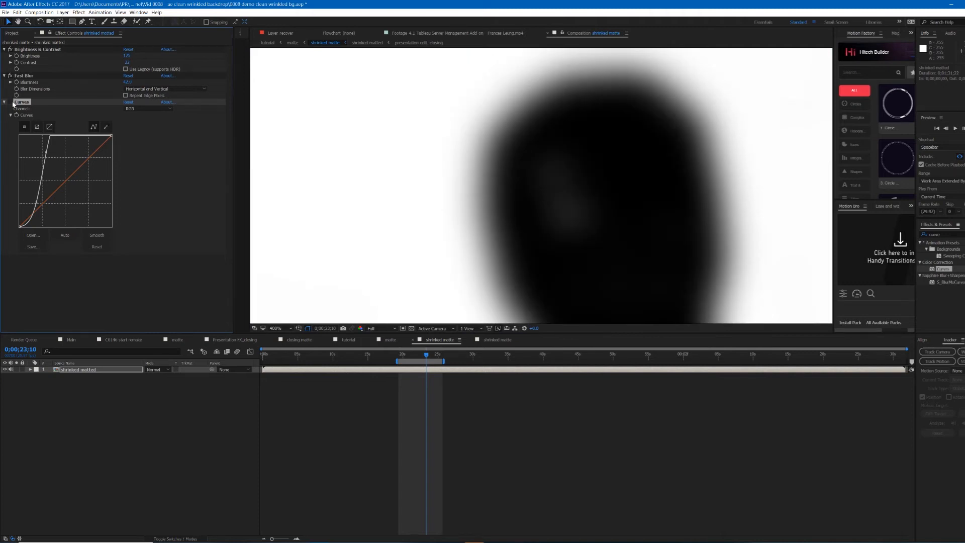
{"action": "left_click", "coordinate": [10, 102]}
{"action": "left_click", "coordinate": [10, 76]}
{"action": "left_click", "coordinate": [10, 76]}
{"action": "left_click", "coordinate": [10, 76]}
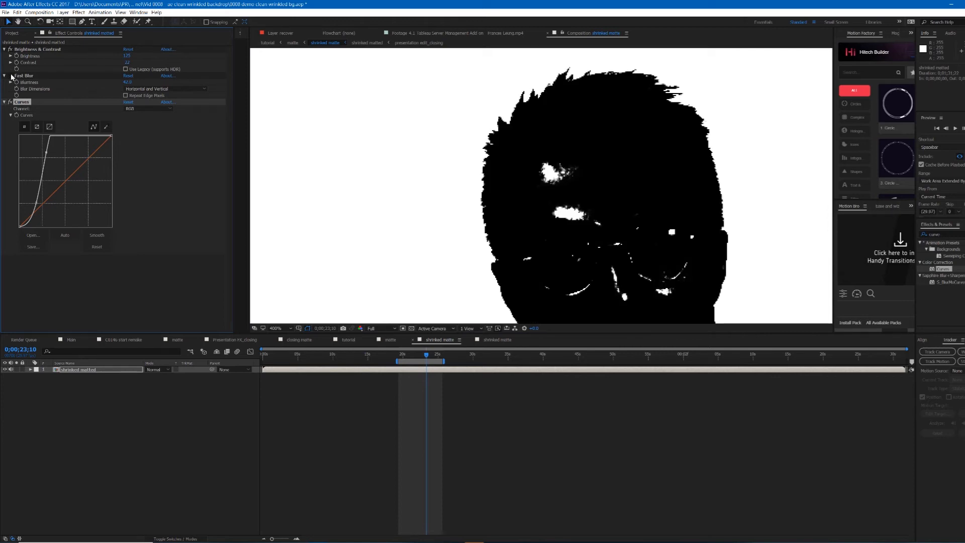
{"action": "left_click", "coordinate": [10, 76]}
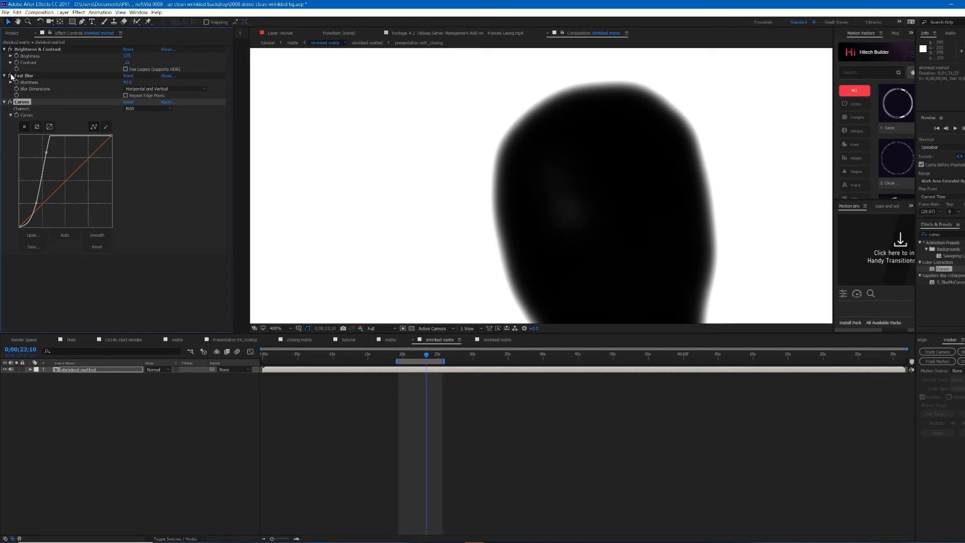
{"action": "left_click", "coordinate": [10, 76]}
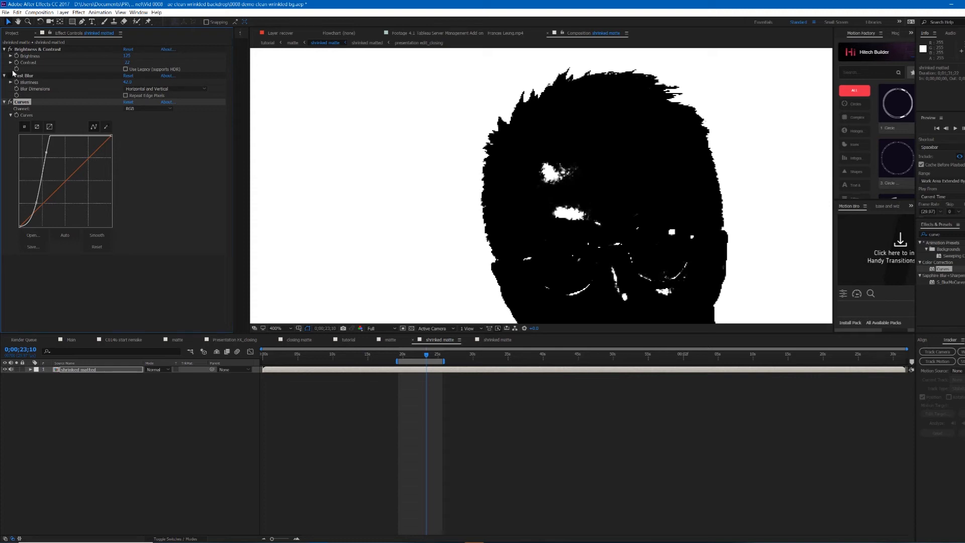
{"action": "left_click", "coordinate": [10, 76]}
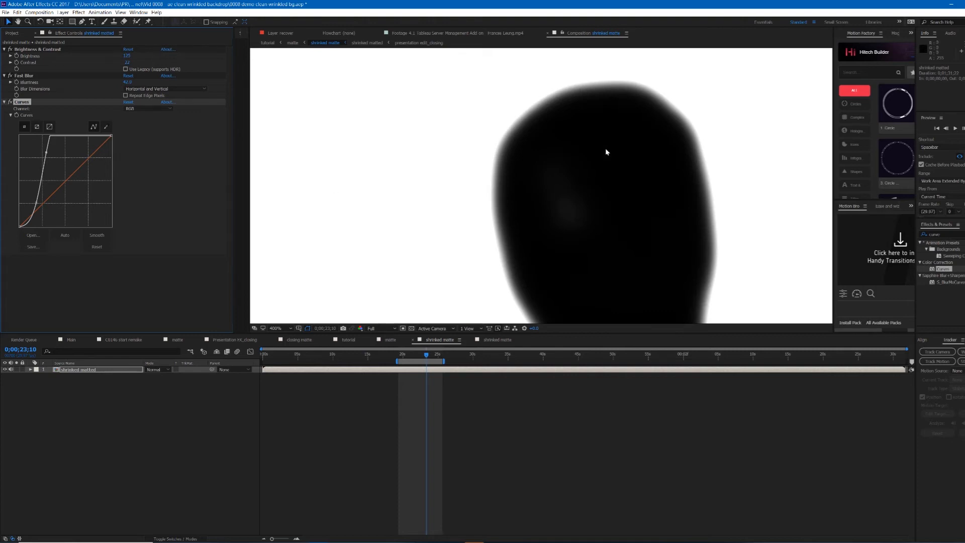
Step: Pan and zoom around the matte to inspect the edges of the head, body and hand
{"action": "left_click", "coordinate": [632, 159]}
{"action": "scroll", "coordinate": [632, 159], "scroll_direction": "down", "scroll_amount": 2}
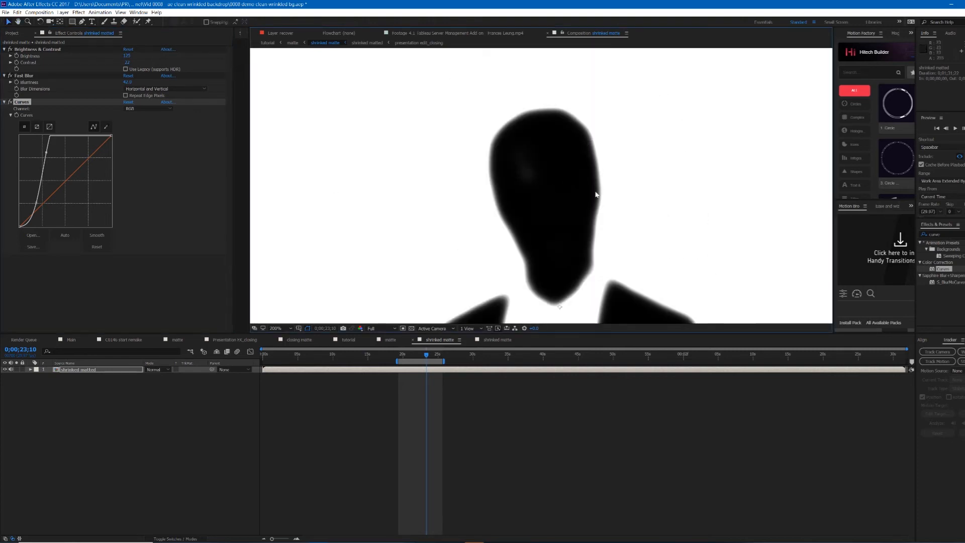
{"action": "scroll", "coordinate": [578, 227], "scroll_direction": "down", "scroll_amount": 2}
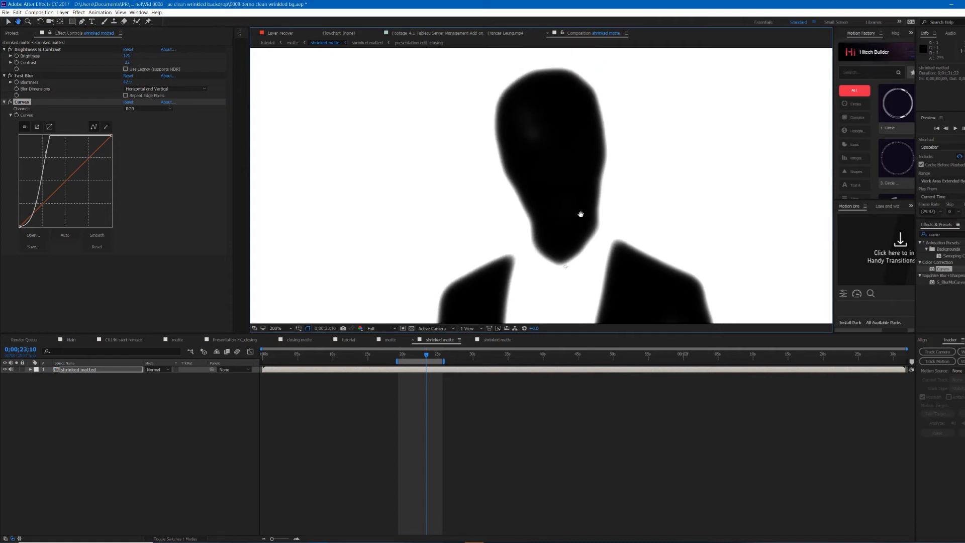
{"action": "left_click_drag", "start_coordinate": [573, 225], "coordinate": [578, 196]}
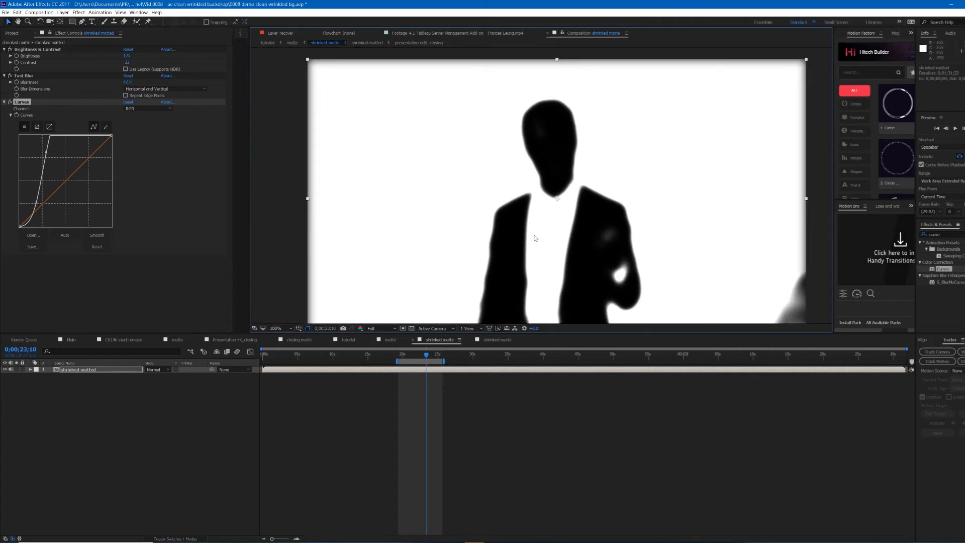
{"action": "left_click_drag", "start_coordinate": [553, 295], "coordinate": [556, 265]}
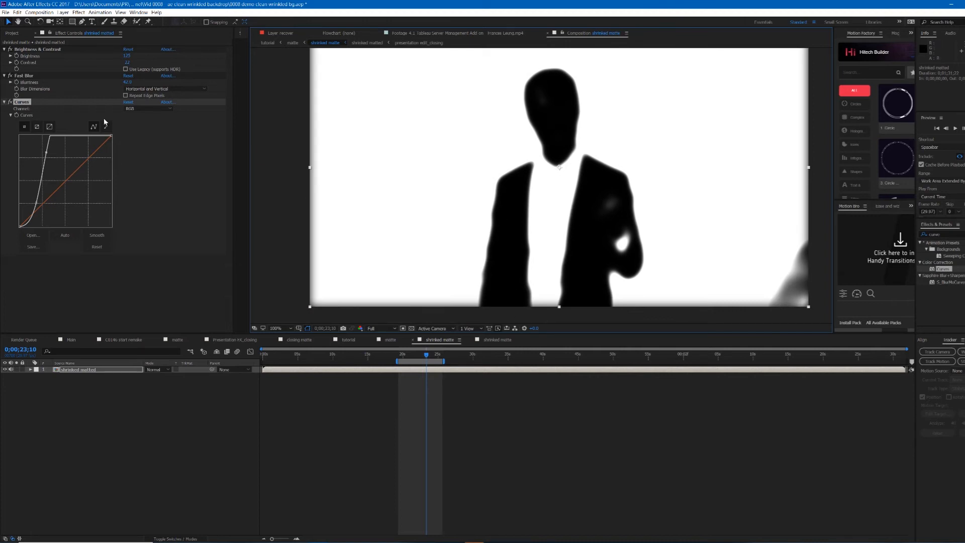
{"action": "left_click_drag", "start_coordinate": [531, 178], "coordinate": [537, 196]}
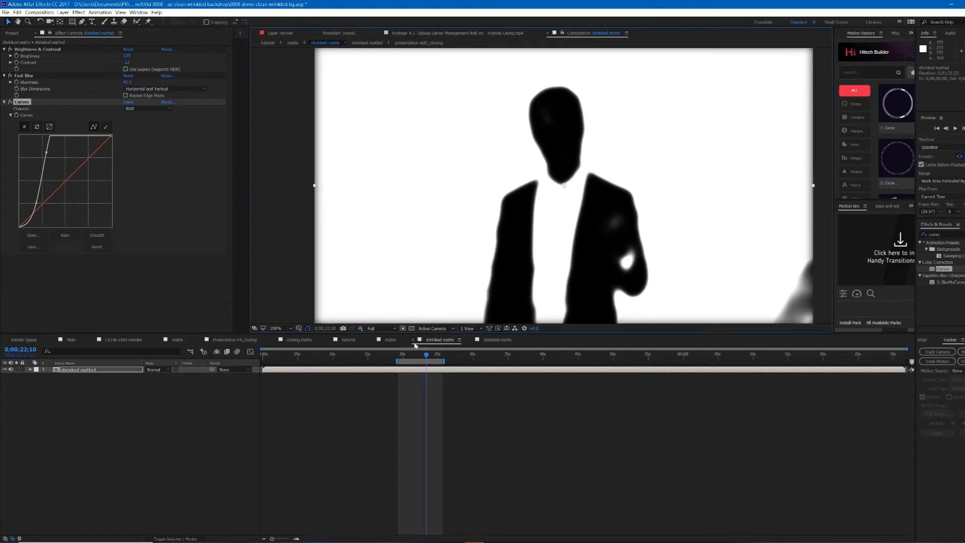
Step: Switch to the matte composition and inspect the presentation layer beneath the hidden shrinked matte layer, closely around the head
{"action": "left_click", "coordinate": [471, 340]}
{"action": "left_click", "coordinate": [391, 340]}
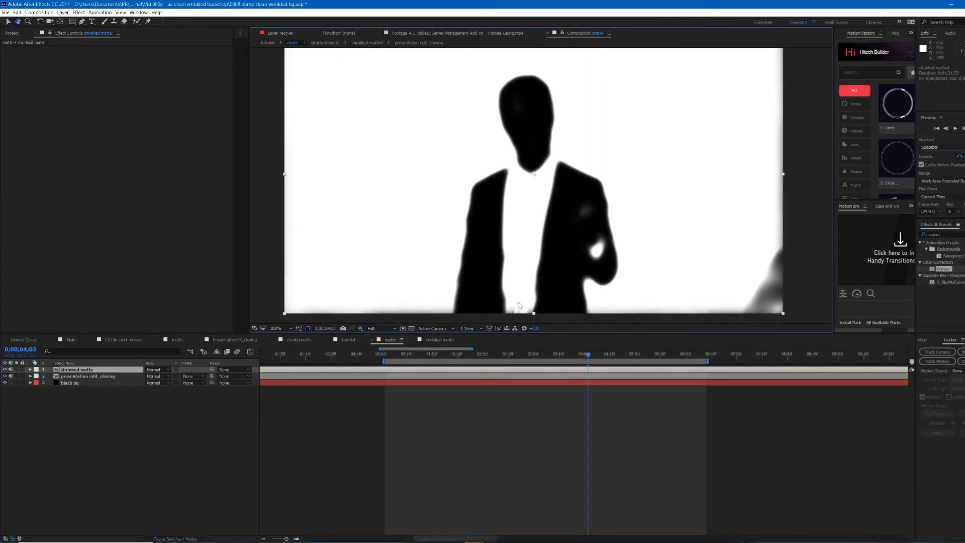
{"action": "left_click_drag", "start_coordinate": [522, 78], "coordinate": [547, 75]}
{"action": "key", "text": "v"}
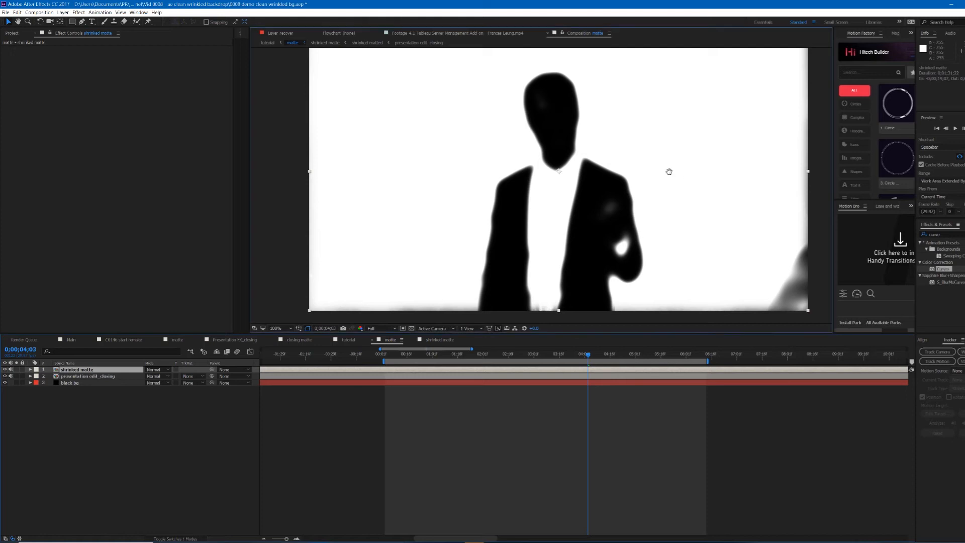
{"action": "left_click_drag", "start_coordinate": [668, 170], "coordinate": [660, 181]}
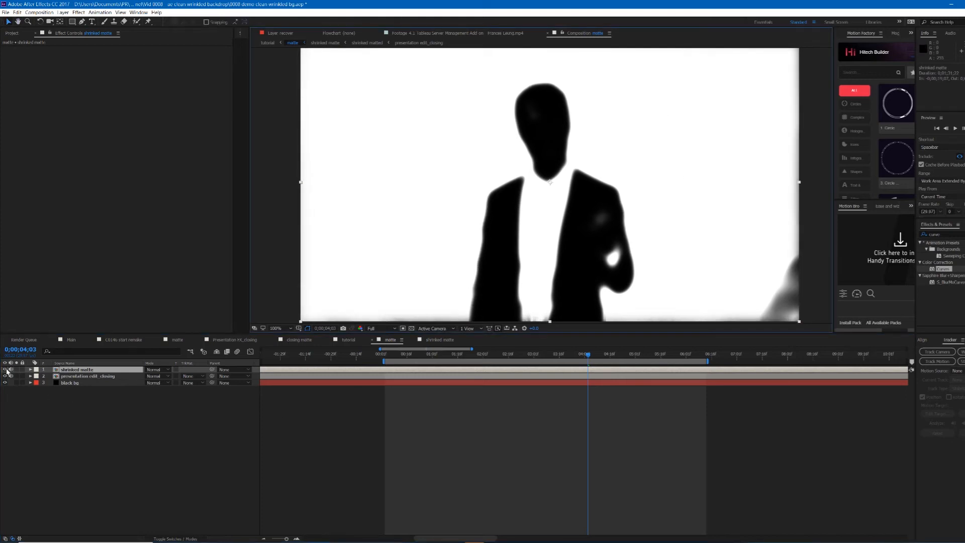
{"action": "left_click", "coordinate": [5, 369]}
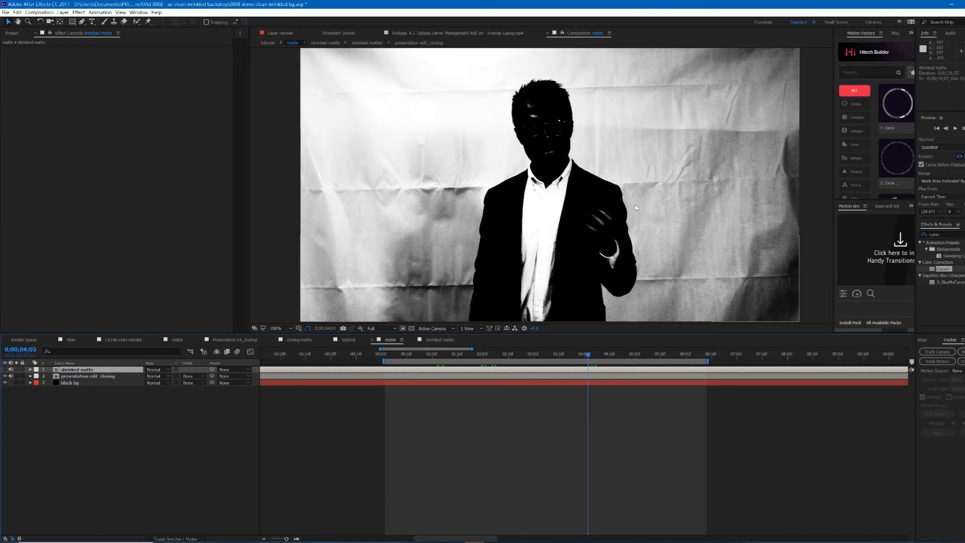
{"action": "left_click", "coordinate": [543, 377]}
{"action": "left_click", "coordinate": [549, 371]}
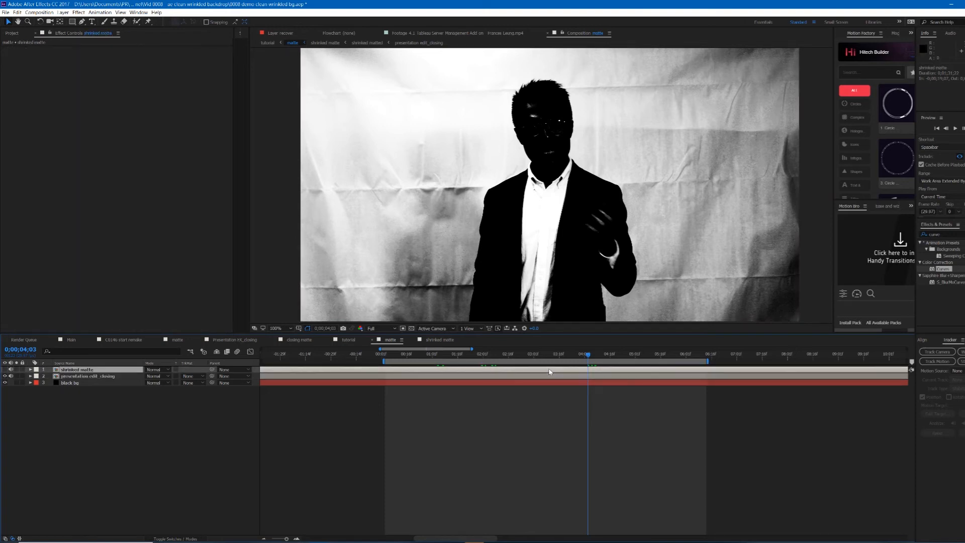
{"action": "left_click", "coordinate": [104, 376]}
{"action": "left_click", "coordinate": [103, 371]}
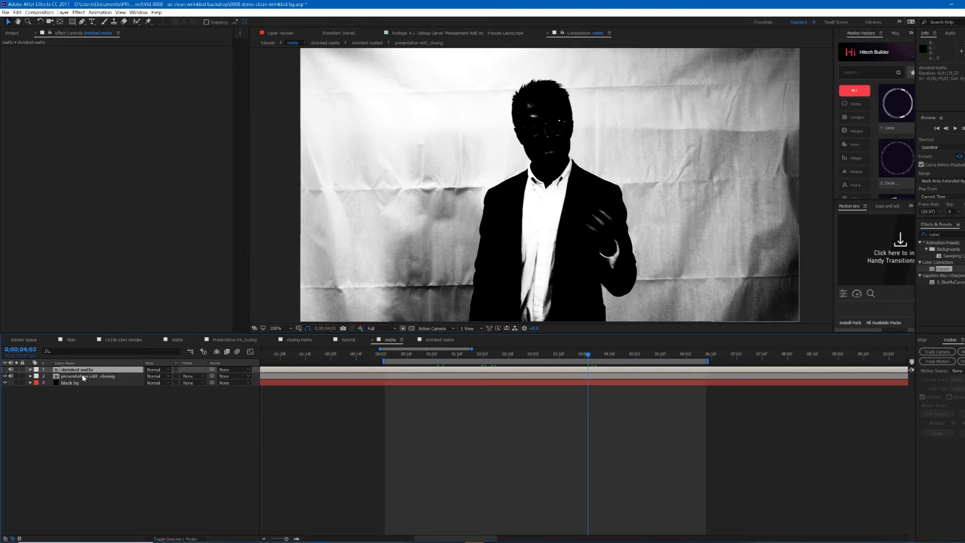
{"action": "left_click", "coordinate": [80, 377]}
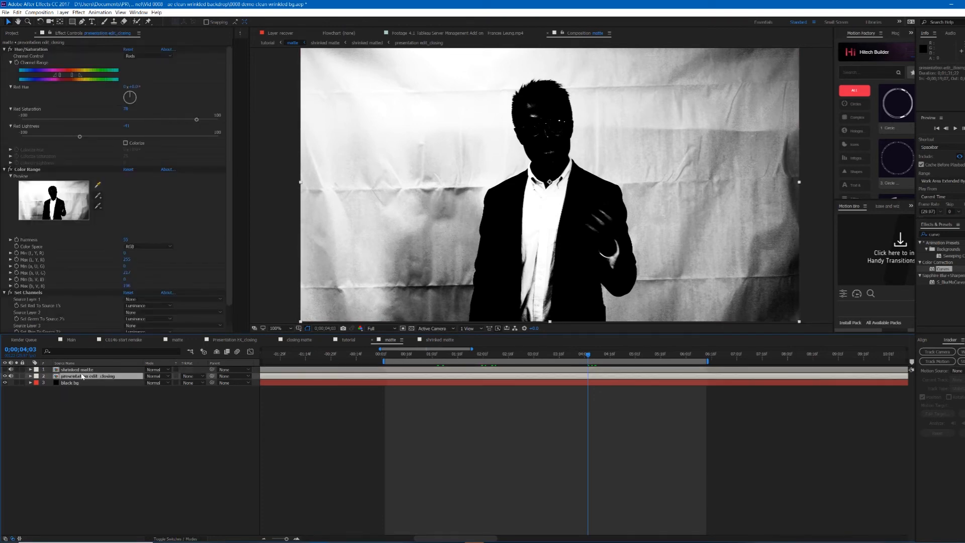
{"action": "left_click", "coordinate": [77, 369]}
{"action": "scroll", "coordinate": [586, 118], "scroll_direction": "up", "scroll_amount": 2}
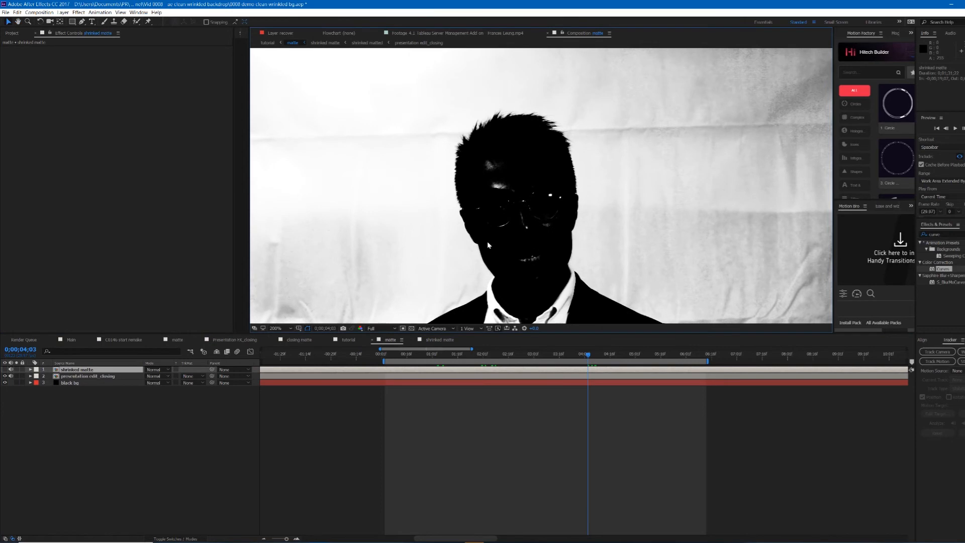
{"action": "scroll", "coordinate": [528, 207], "scroll_direction": "up", "scroll_amount": 1}
{"action": "left_click_drag", "start_coordinate": [529, 208], "coordinate": [566, 163]}
{"action": "scroll", "coordinate": [533, 162], "scroll_direction": "down", "scroll_amount": 1}
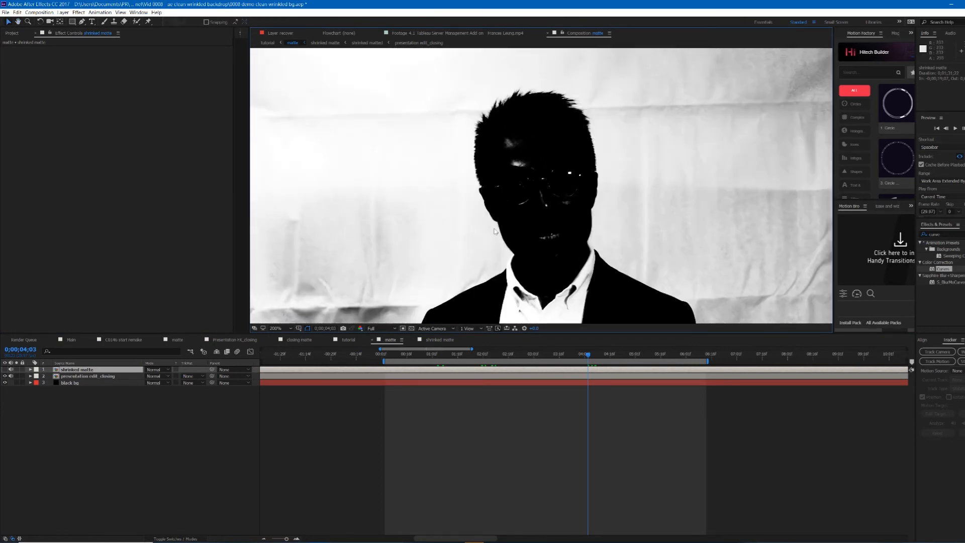
Step: Show the shrinked matte layer again and set its blend mode to Multiply
{"action": "left_click", "coordinate": [5, 370]}
{"action": "left_click", "coordinate": [157, 370]}
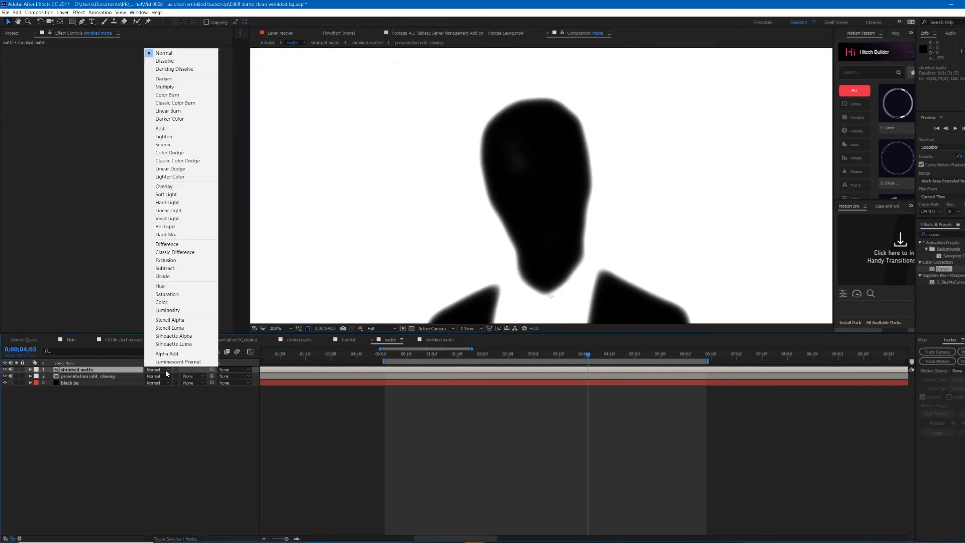
{"action": "left_click", "coordinate": [195, 86]}
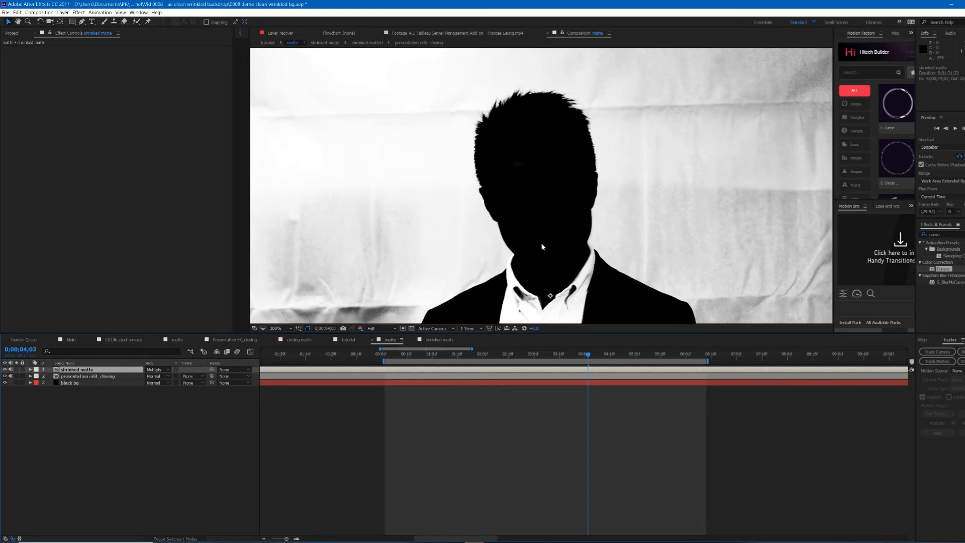
Step: Toggle the shrinked matte layer's visibility repeatedly to compare the multiplied result with the original footage
{"action": "left_click", "coordinate": [575, 375]}
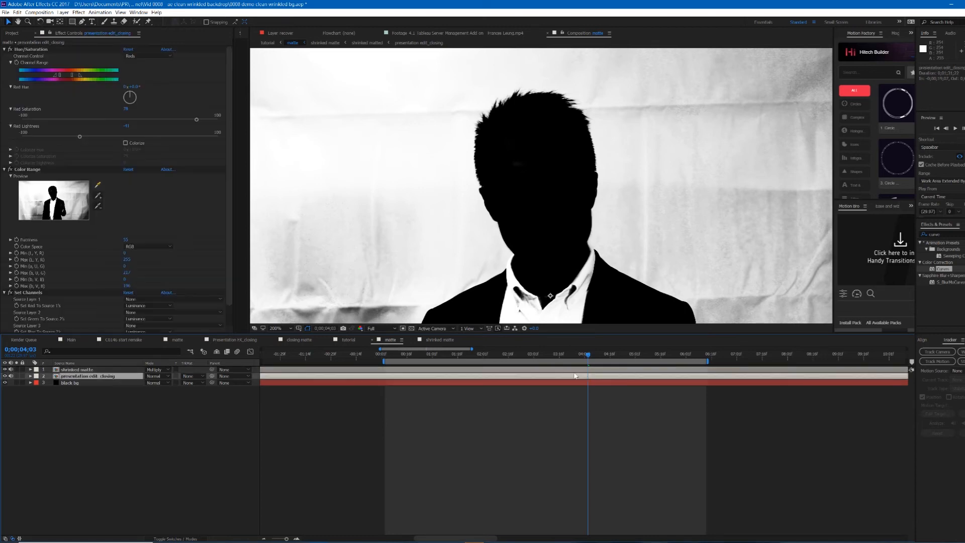
{"action": "left_click", "coordinate": [74, 370]}
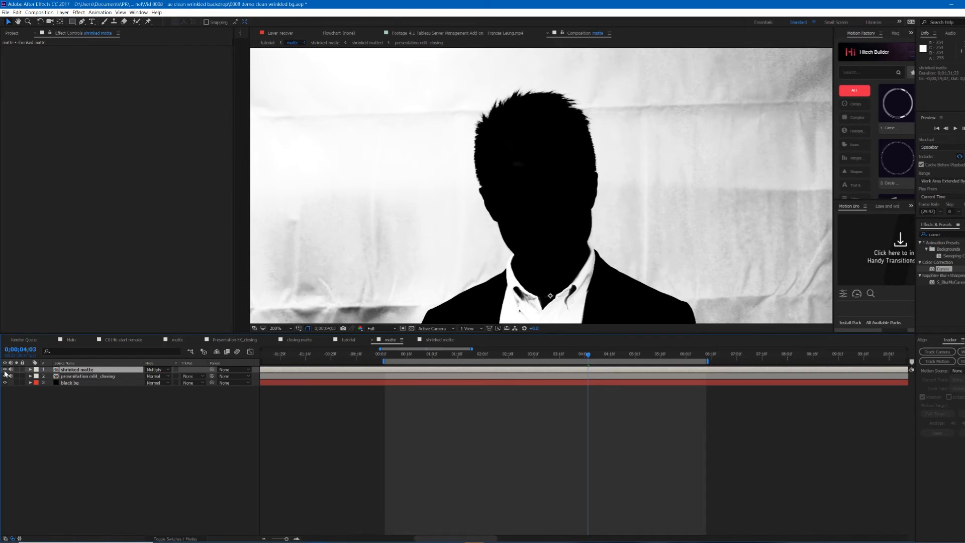
{"action": "left_click", "coordinate": [5, 370]}
{"action": "left_click", "coordinate": [6, 370]}
{"action": "left_click", "coordinate": [5, 370]}
{"action": "left_click", "coordinate": [6, 370]}
{"action": "left_click", "coordinate": [6, 370]}
{"action": "left_click", "coordinate": [5, 370]}
{"action": "scroll", "coordinate": [608, 261], "scroll_direction": "down", "scroll_amount": 2}
{"action": "left_click", "coordinate": [5, 370]}
{"action": "left_click", "coordinate": [5, 370]}
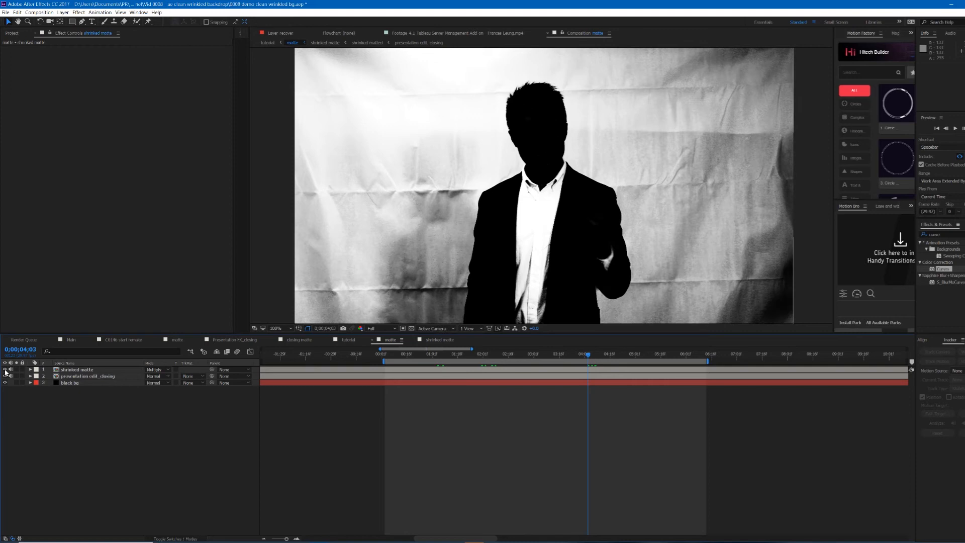
{"action": "left_click", "coordinate": [5, 370]}
{"action": "left_click", "coordinate": [5, 370]}
{"action": "left_click", "coordinate": [366, 516]}
Step: Add a new adjustment layer to the matte composition and apply the Levels effect to it
{"action": "key", "text": "ctrl+y"}
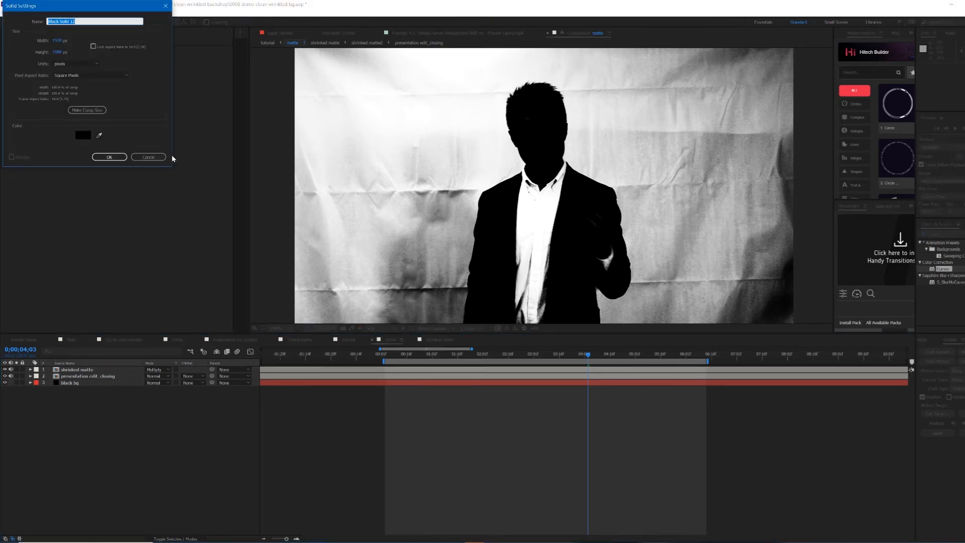
{"action": "key", "text": "Escape"}
{"action": "key", "text": "ctrl+alt+y"}
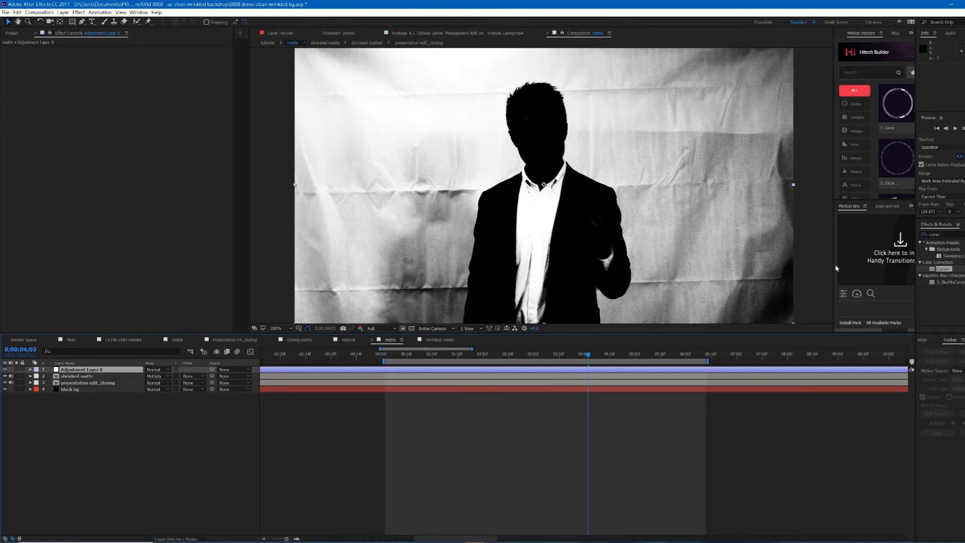
{"action": "left_click", "coordinate": [954, 233]}
{"action": "key", "text": "BackSpace"}
{"action": "type", "text": "level"}
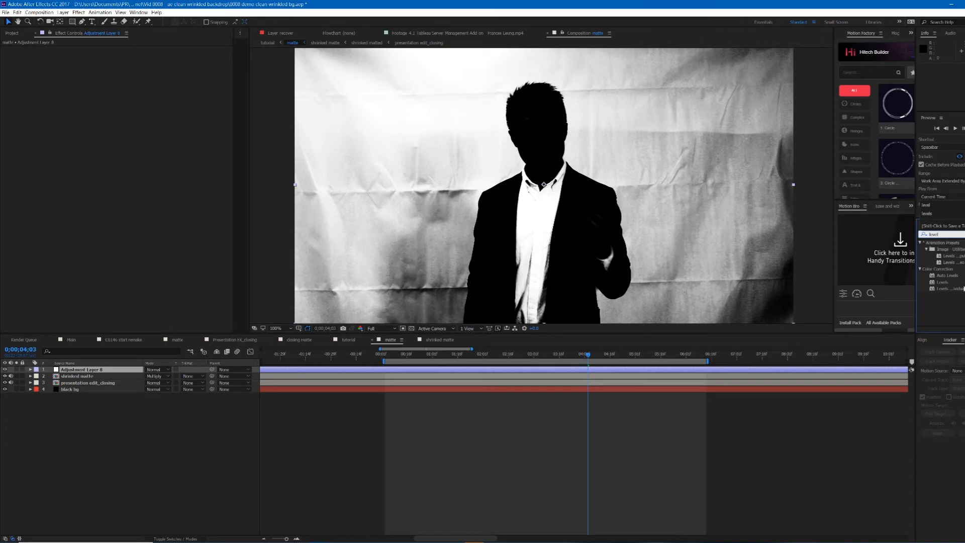
{"action": "double_click", "coordinate": [942, 283]}
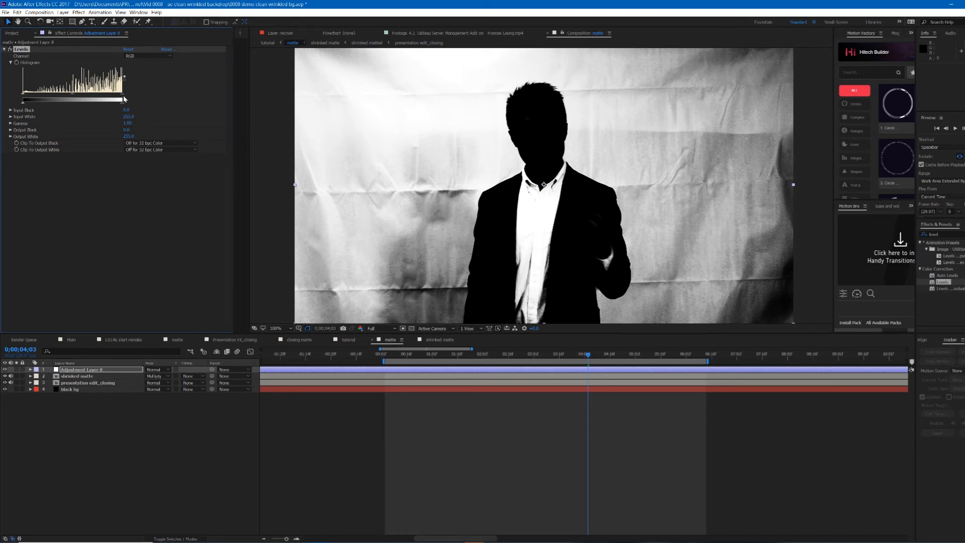
Step: Lower the Levels input white to push the wrinkled background to pure white while keeping the hair edges
{"action": "left_click_drag", "start_coordinate": [115, 98], "coordinate": [40, 95]}
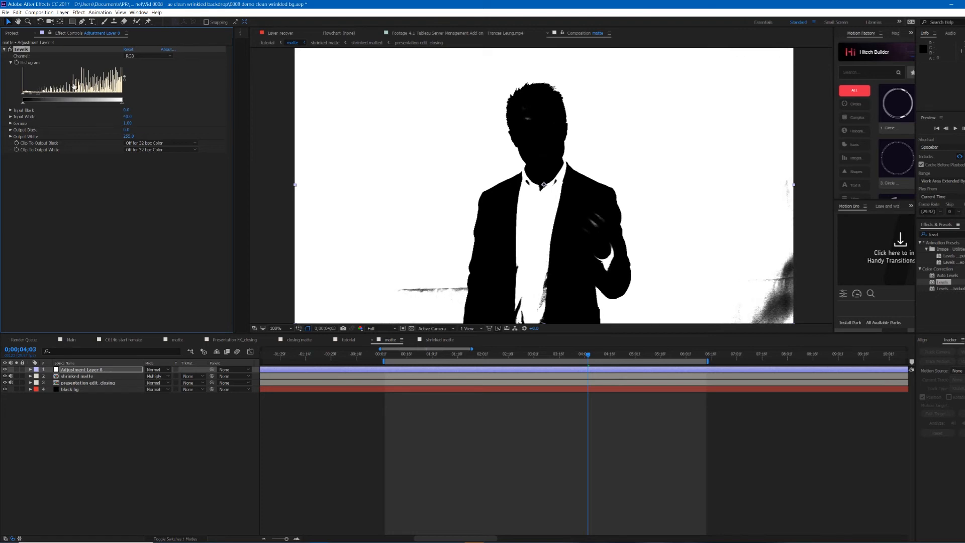
{"action": "scroll", "coordinate": [568, 92], "scroll_direction": "up", "scroll_amount": 1}
{"action": "left_click_drag", "start_coordinate": [523, 82], "coordinate": [554, 212]}
{"action": "scroll", "coordinate": [554, 211], "scroll_direction": "up", "scroll_amount": 1}
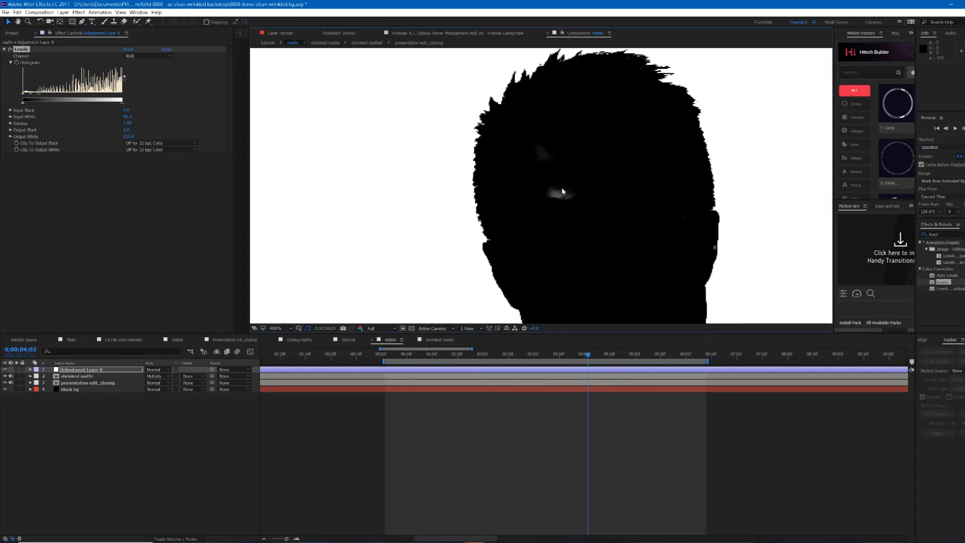
{"action": "left_click_drag", "start_coordinate": [38, 95], "coordinate": [82, 100]}
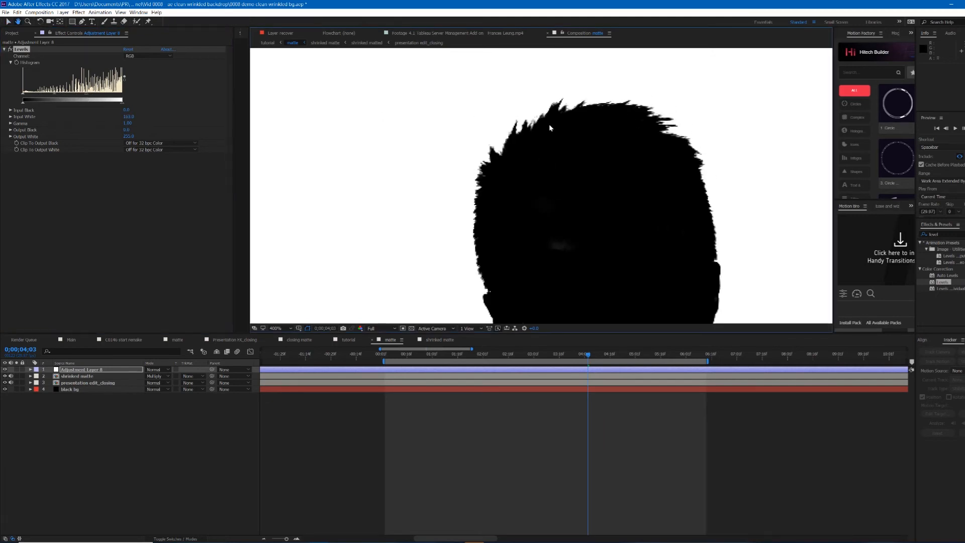
{"action": "left_click_drag", "start_coordinate": [83, 96], "coordinate": [59, 101]}
{"action": "scroll", "coordinate": [545, 189], "scroll_direction": "down", "scroll_amount": 2}
{"action": "left_click_drag", "start_coordinate": [582, 215], "coordinate": [575, 130]}
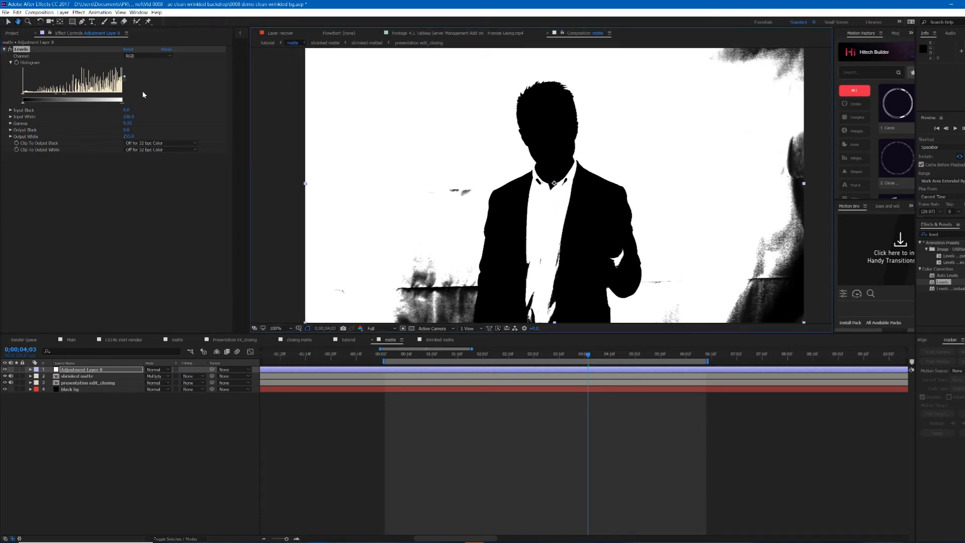
{"action": "key", "text": "v"}
{"action": "left_click_drag", "start_coordinate": [57, 94], "coordinate": [33, 96]}
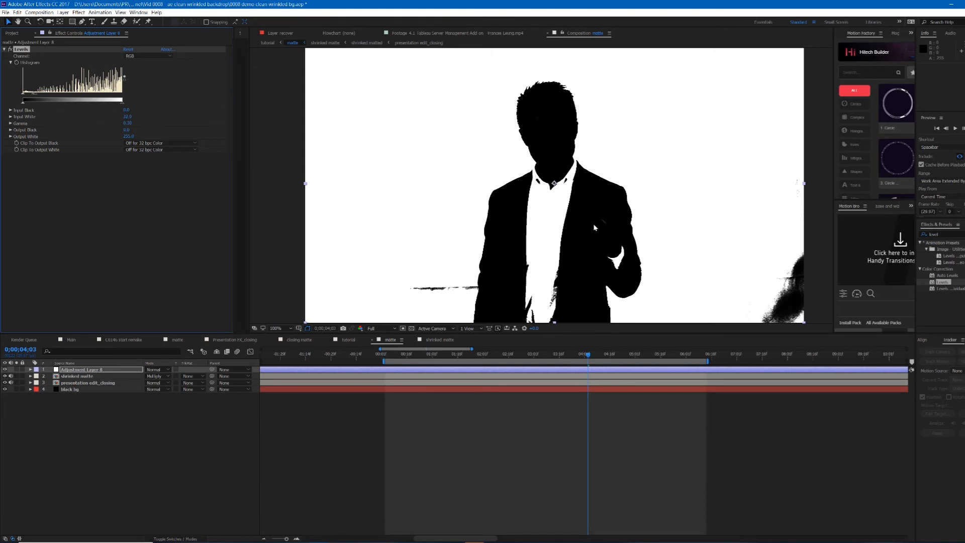
Step: Move the shrinked matte layer above the Levels adjustment layer in the layer stack
{"action": "left_click", "coordinate": [697, 414]}
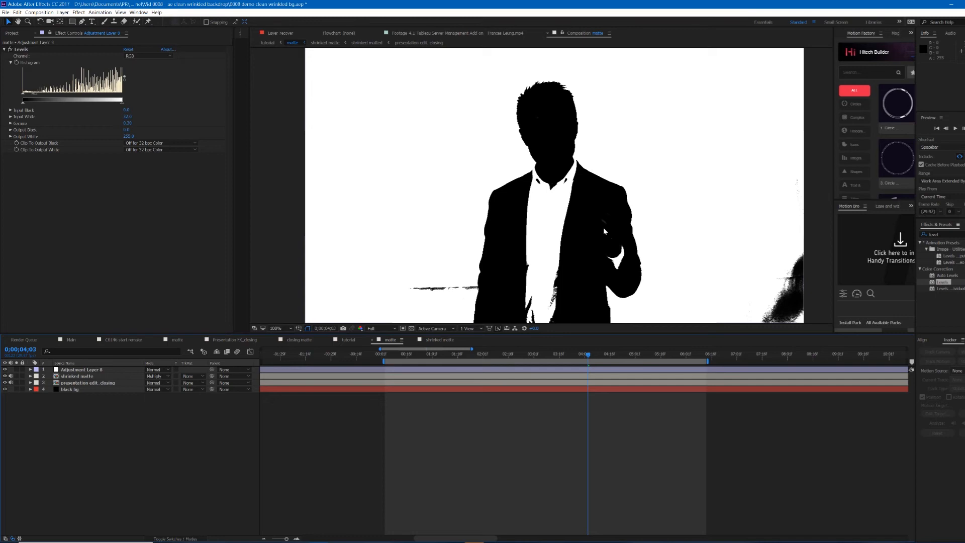
{"action": "left_click", "coordinate": [74, 376]}
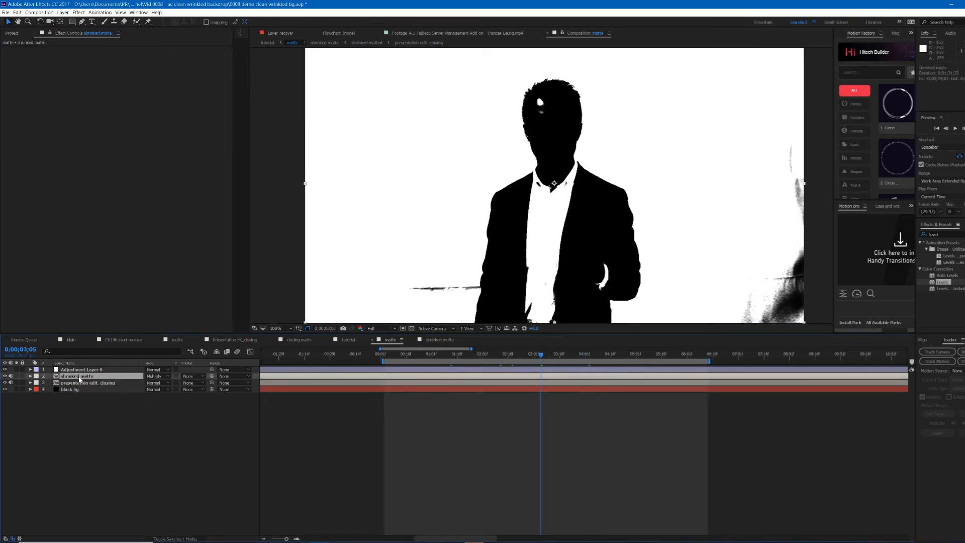
{"action": "left_click_drag", "start_coordinate": [80, 379], "coordinate": [84, 370]}
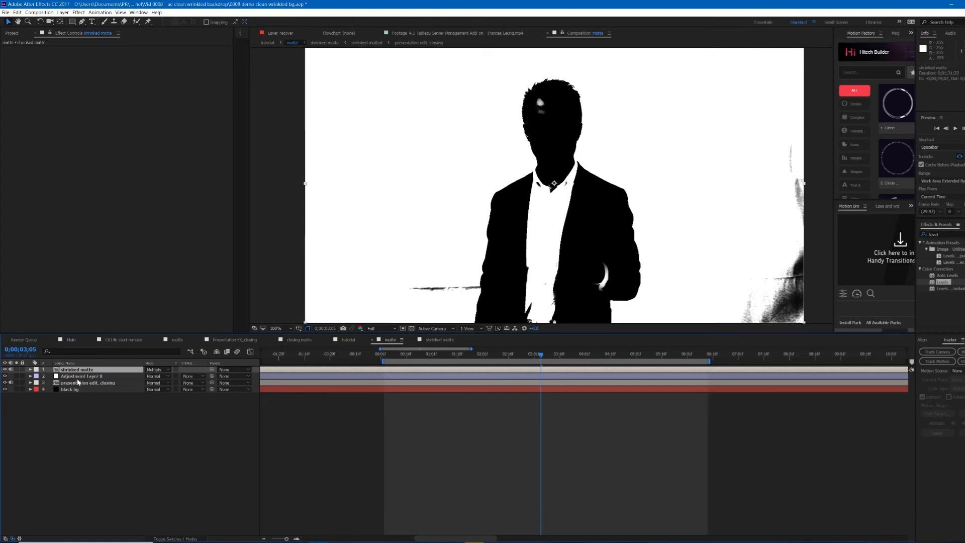
Step: Rename the Levels adjustment layer as level
{"action": "left_click", "coordinate": [61, 379]}
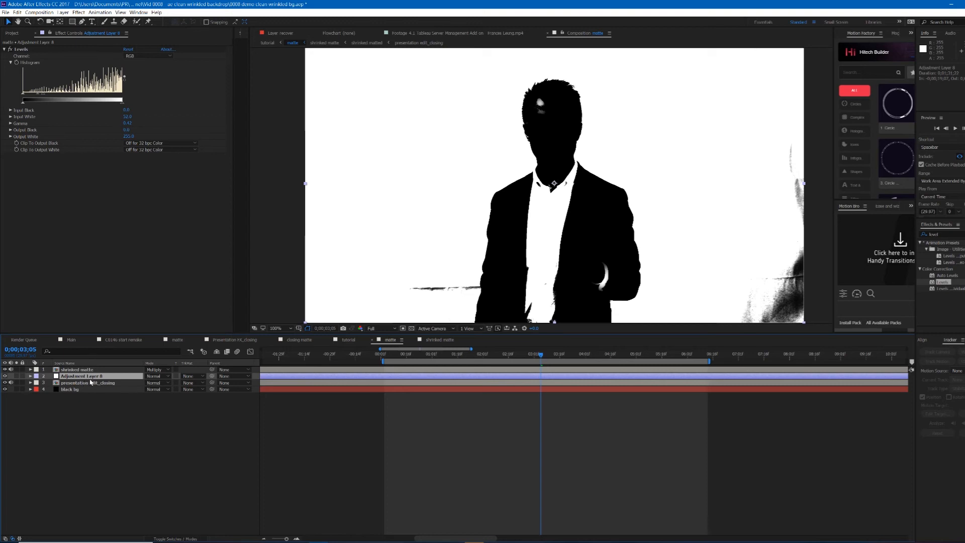
{"action": "key", "text": "Return"}
{"action": "type", "text": "level"}
{"action": "key", "text": "Return"}
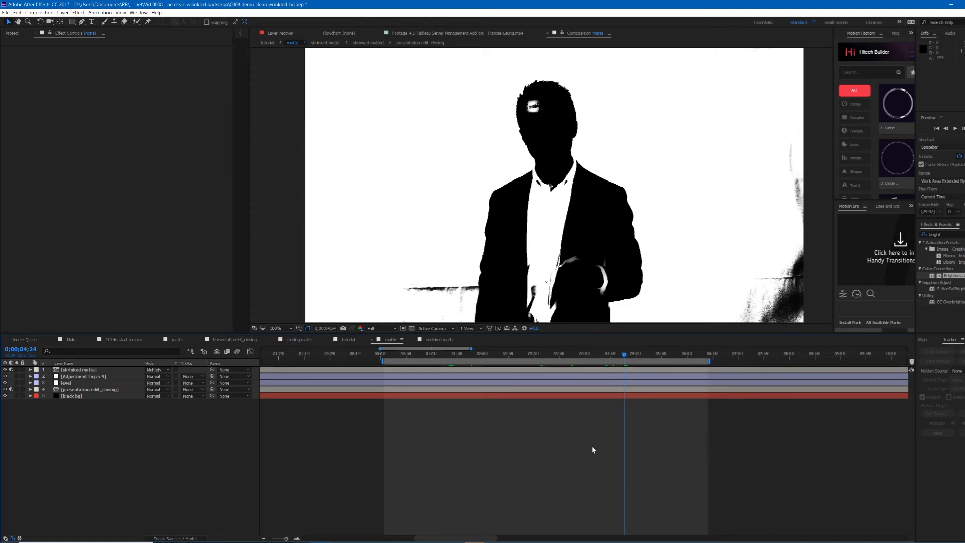
Step: Create a black solid named recover and turn off its visibility
{"action": "key", "text": "ctrl+y"}
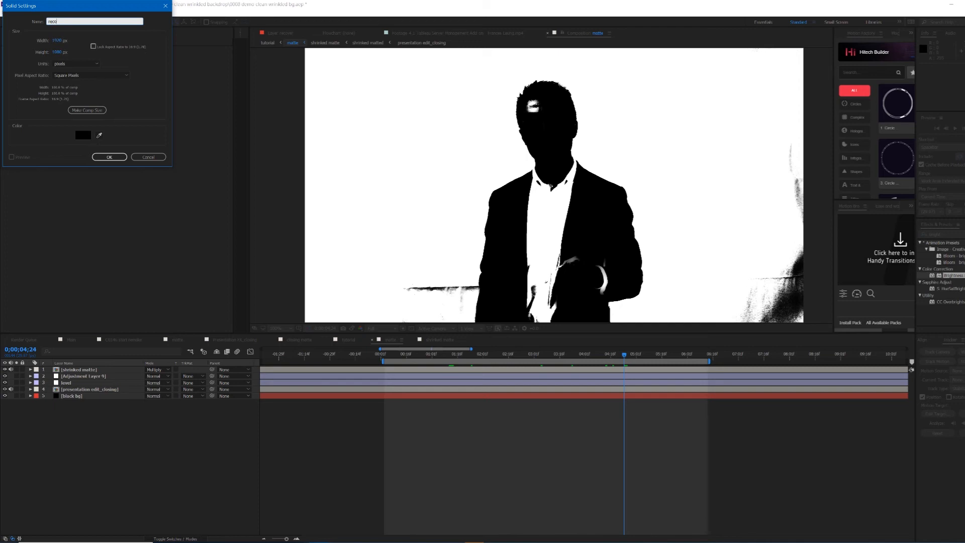
{"action": "key", "text": "Escape"}
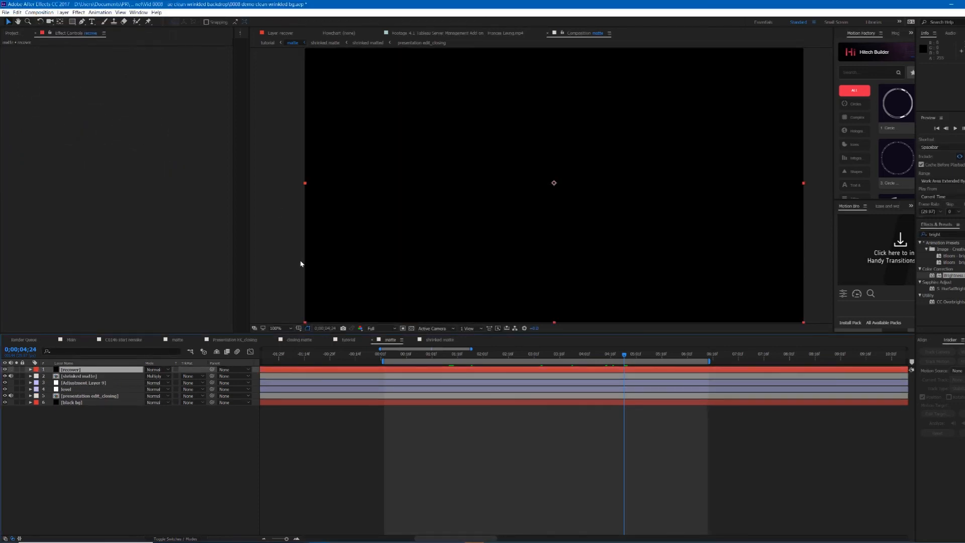
{"action": "left_click", "coordinate": [5, 370]}
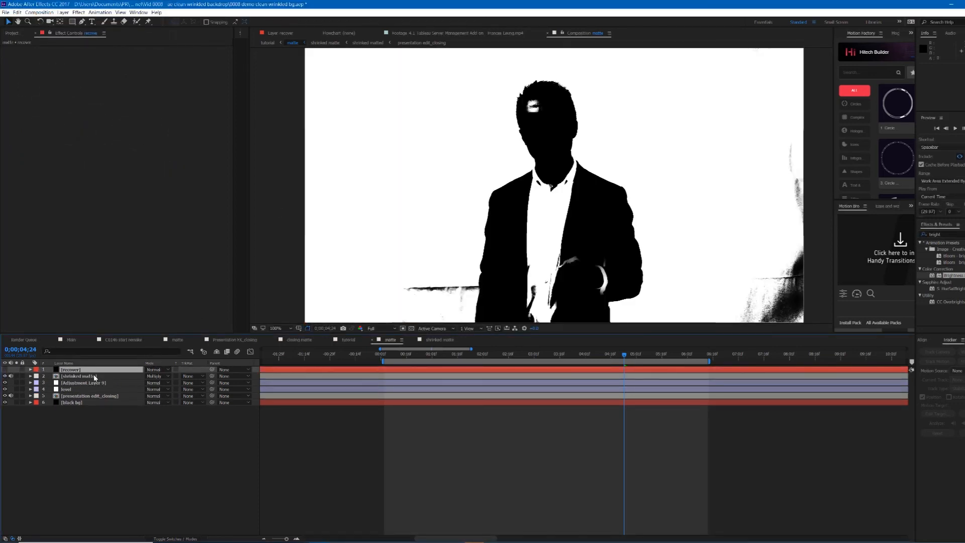
Step: Draw a Pen mask on the recover solid outlining the white shirt and chest below the collar, adjusting its corner points
{"action": "left_click", "coordinate": [81, 21]}
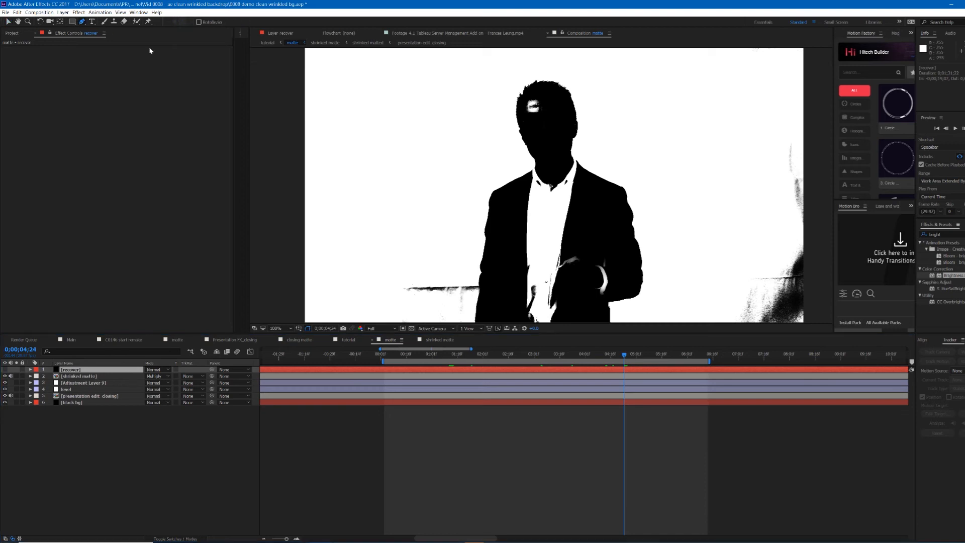
{"action": "left_click", "coordinate": [520, 189]}
{"action": "left_click", "coordinate": [553, 169]}
{"action": "left_click", "coordinate": [597, 189]}
{"action": "scroll", "coordinate": [597, 189], "scroll_direction": "down", "scroll_amount": 1}
{"action": "left_click", "coordinate": [596, 312]}
{"action": "left_click", "coordinate": [501, 311]}
{"action": "left_click", "coordinate": [523, 172]}
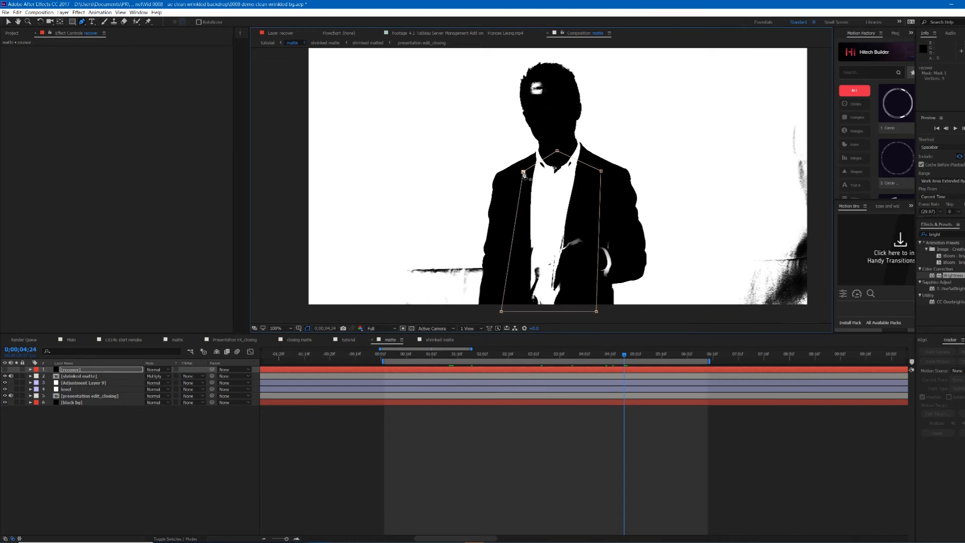
{"action": "left_click_drag", "start_coordinate": [502, 311], "coordinate": [506, 312]}
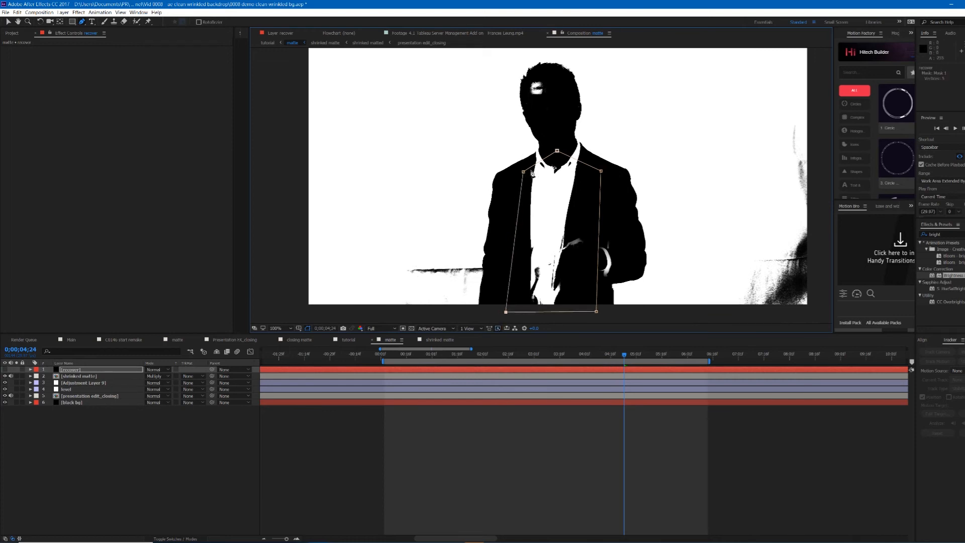
{"action": "left_click_drag", "start_coordinate": [523, 172], "coordinate": [518, 172]}
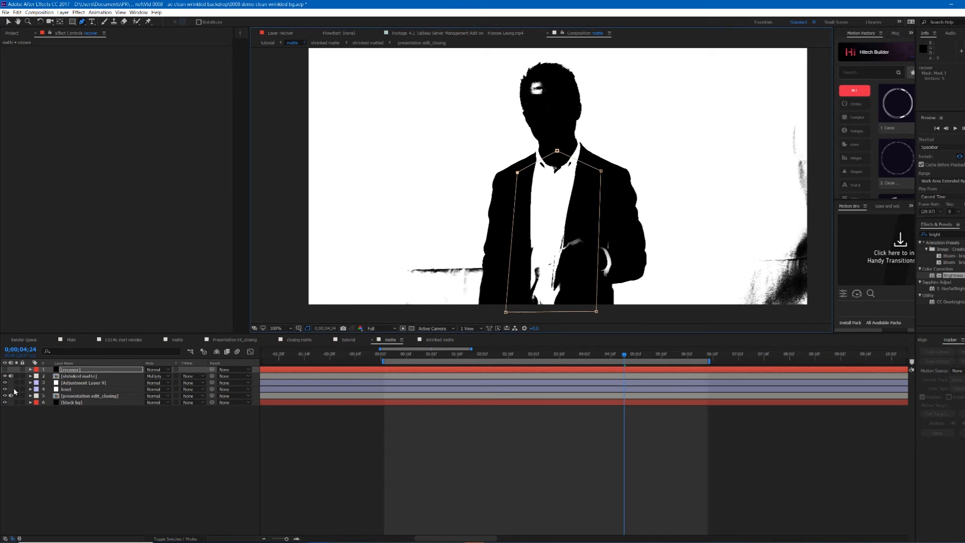
Step: Make the recover solid visible and increase the feather on its shirt mask
{"action": "left_click", "coordinate": [5, 370]}
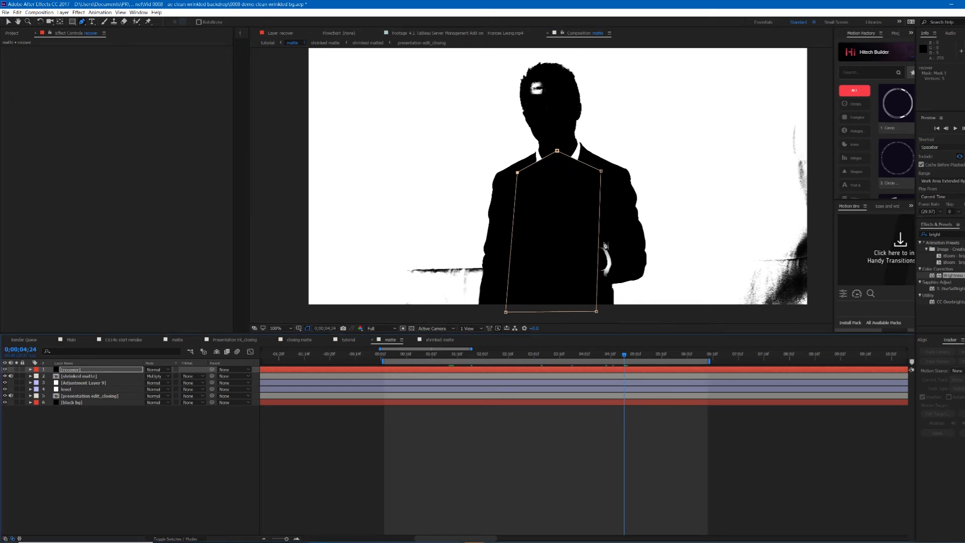
{"action": "key", "text": "f"}
{"action": "left_click_drag", "start_coordinate": [154, 383], "coordinate": [168, 383]}
Step: Nudge the shirt mask's top collar vertex slightly upward
{"action": "key", "text": "v"}
{"action": "left_click_drag", "start_coordinate": [557, 151], "coordinate": [558, 144]}
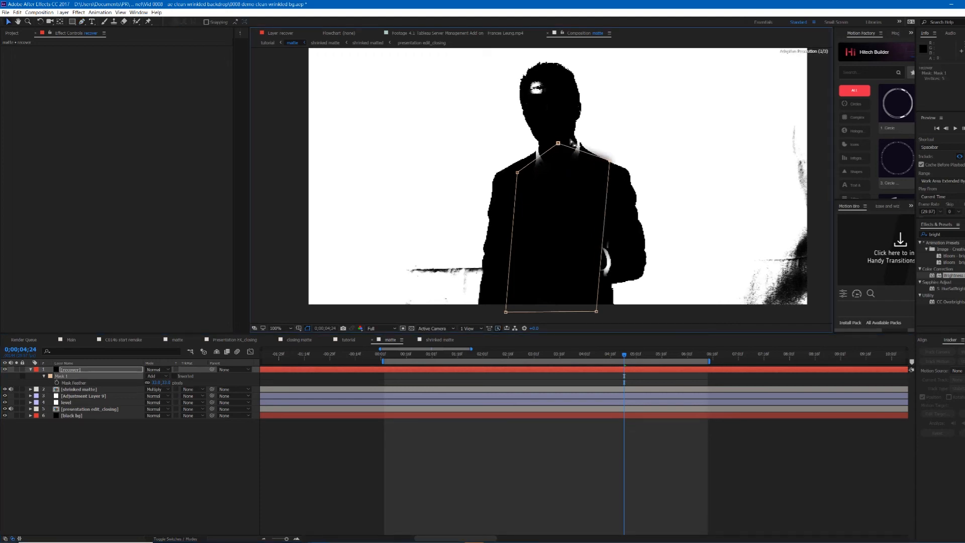
{"action": "key", "text": "period"}
{"action": "key", "text": "space"}
{"action": "left_click_drag", "start_coordinate": [588, 109], "coordinate": [553, 145]}
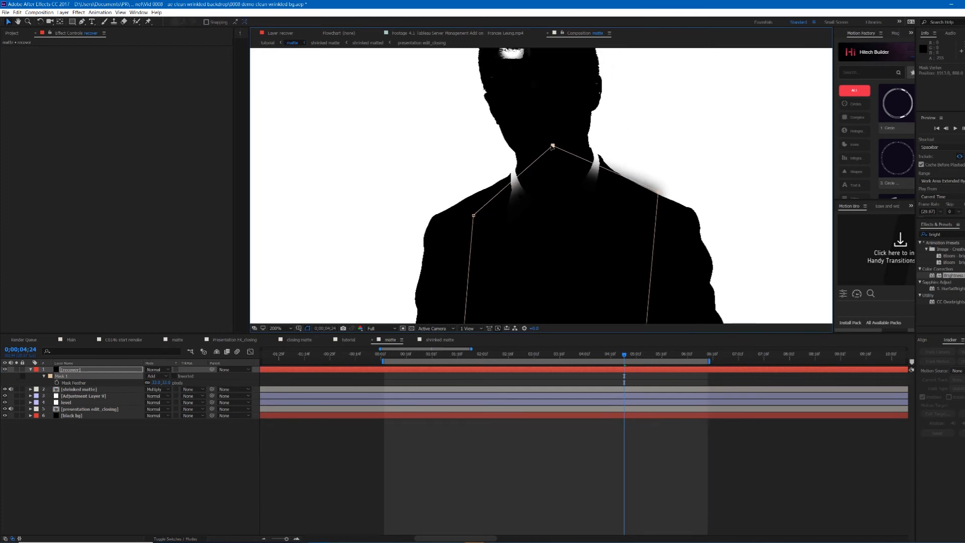
Step: Try to refine the shirt mask around the shoulders by moving vertices, lowering feather and adding points, then undo those changes
{"action": "left_click_drag", "start_coordinate": [657, 195], "coordinate": [656, 201]}
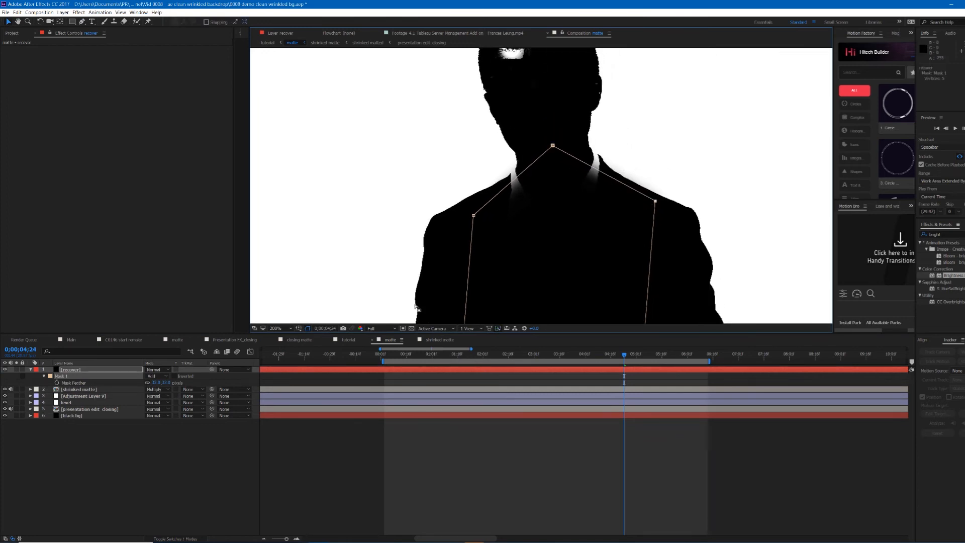
{"action": "left_click_drag", "start_coordinate": [154, 383], "coordinate": [137, 388]}
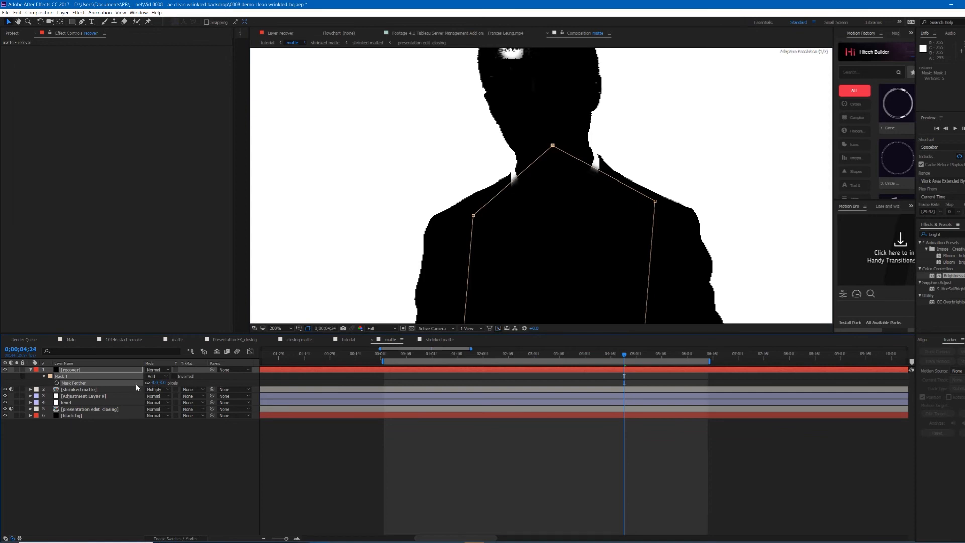
{"action": "key", "text": "g"}
{"action": "left_click", "coordinate": [616, 180]}
{"action": "left_click", "coordinate": [585, 163]}
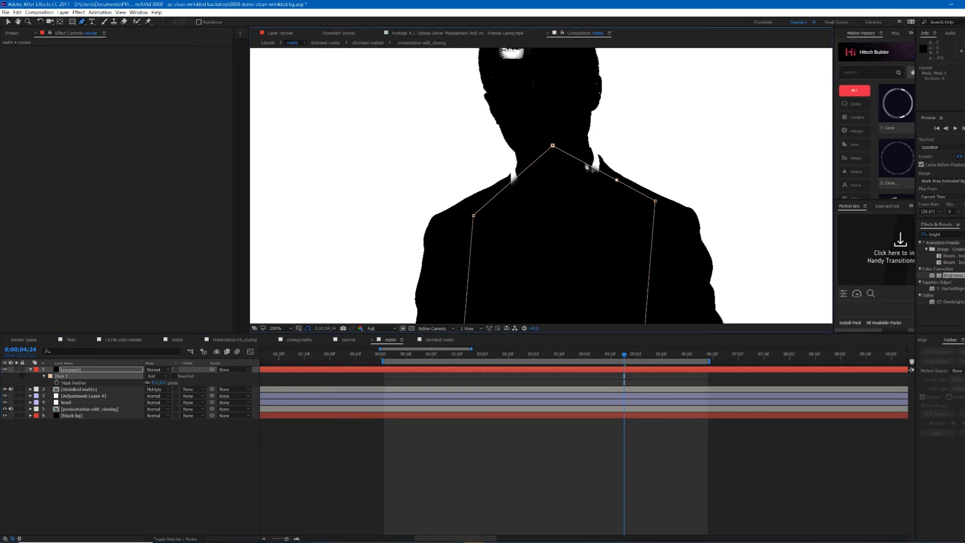
{"action": "left_click_drag", "start_coordinate": [585, 164], "coordinate": [614, 173]}
{"action": "left_click_drag", "start_coordinate": [655, 201], "coordinate": [663, 197]}
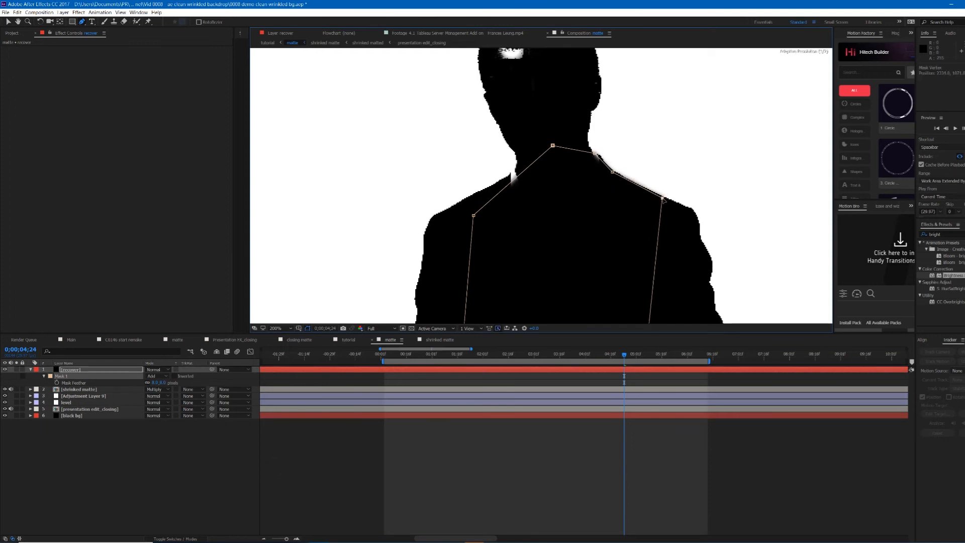
{"action": "left_click", "coordinate": [518, 175]}
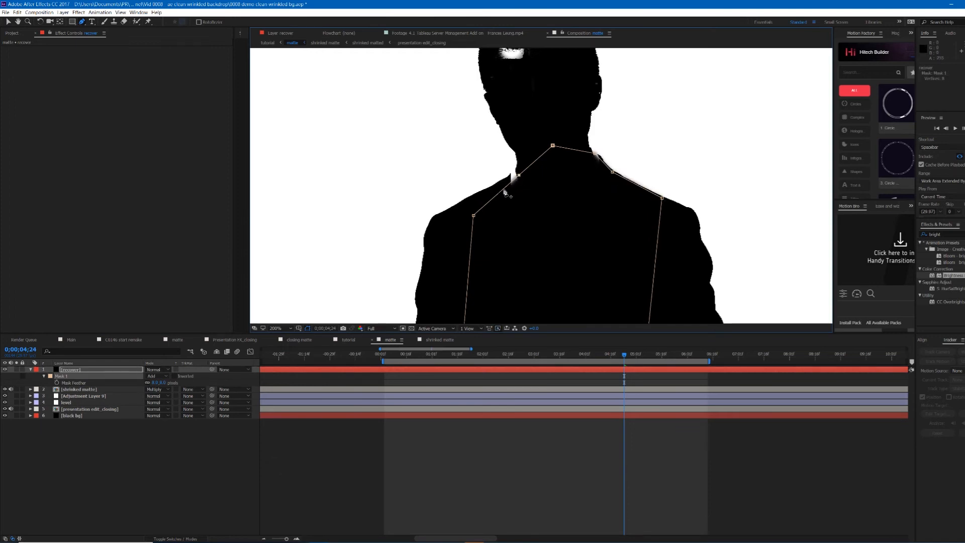
{"action": "left_click_drag", "start_coordinate": [519, 175], "coordinate": [489, 190]}
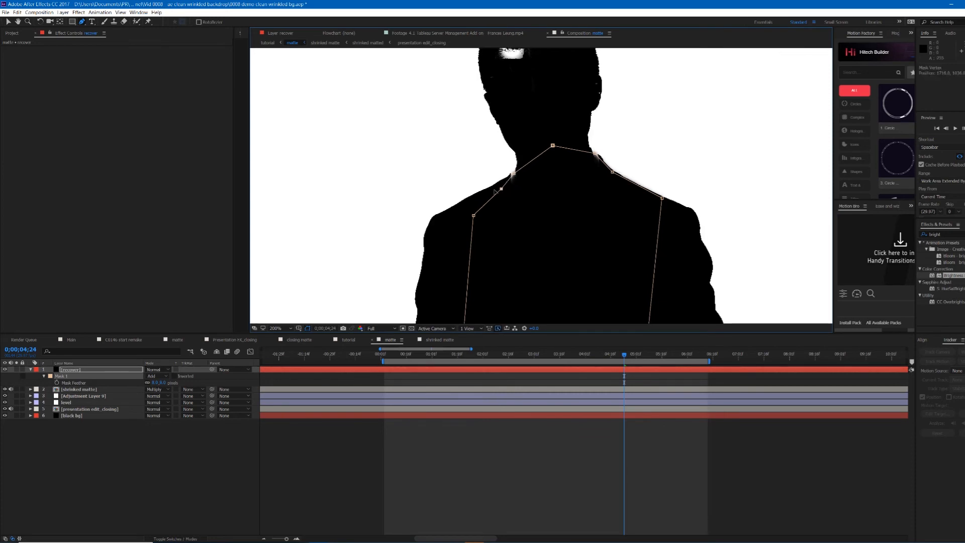
{"action": "scroll", "coordinate": [569, 248], "scroll_direction": "down", "scroll_amount": 1}
{"action": "scroll", "coordinate": [570, 247], "scroll_direction": "up", "scroll_amount": 1}
{"action": "key", "text": "ctrl+z"}
{"action": "key", "text": "ctrl+z"}
{"action": "key", "text": "ctrl+z"}
{"action": "key", "text": "ctrl+z"}
{"action": "key", "text": "ctrl+z"}
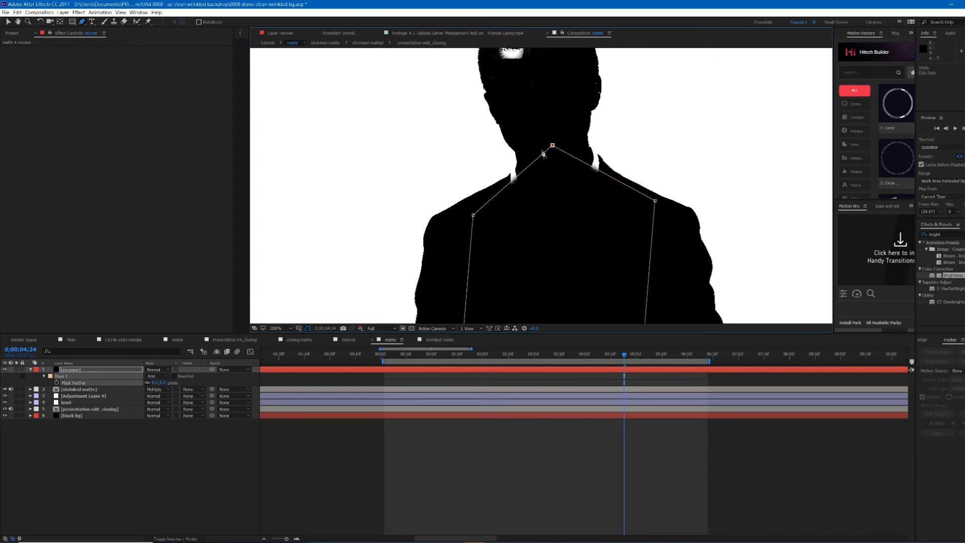
{"action": "key", "text": "ctrl+z"}
{"action": "key", "text": "ctrl+z"}
{"action": "key", "text": "ctrl+z"}
{"action": "key", "text": "ctrl+z"}
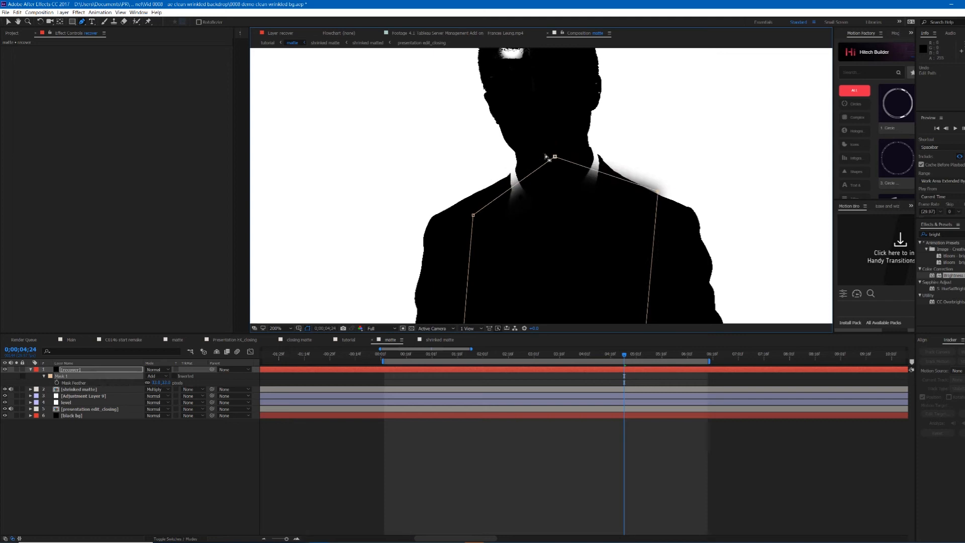
Step: Rename the recover solid's mask as shirt
{"action": "scroll", "coordinate": [598, 221], "scroll_direction": "down", "scroll_amount": 2}
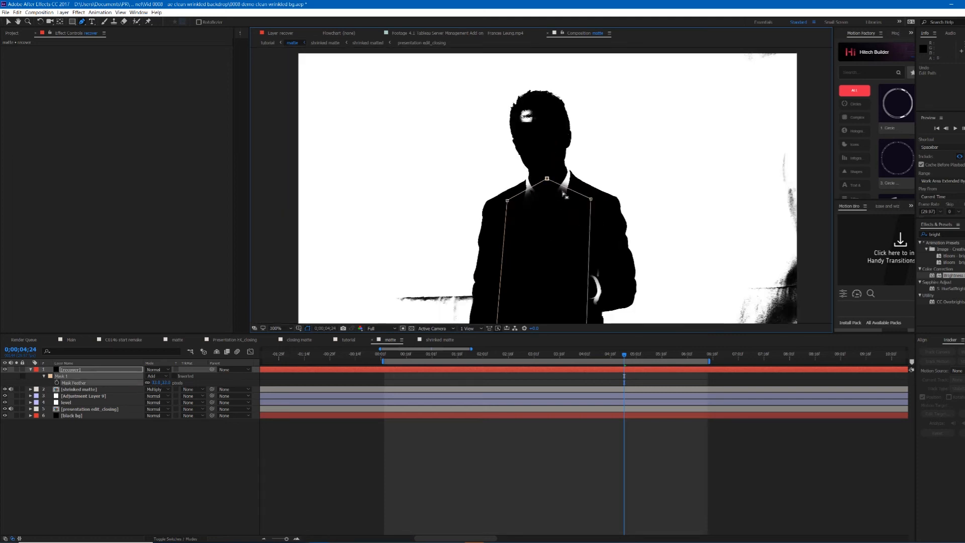
{"action": "scroll", "coordinate": [582, 187], "scroll_direction": "up", "scroll_amount": 2}
{"action": "left_click", "coordinate": [635, 372]}
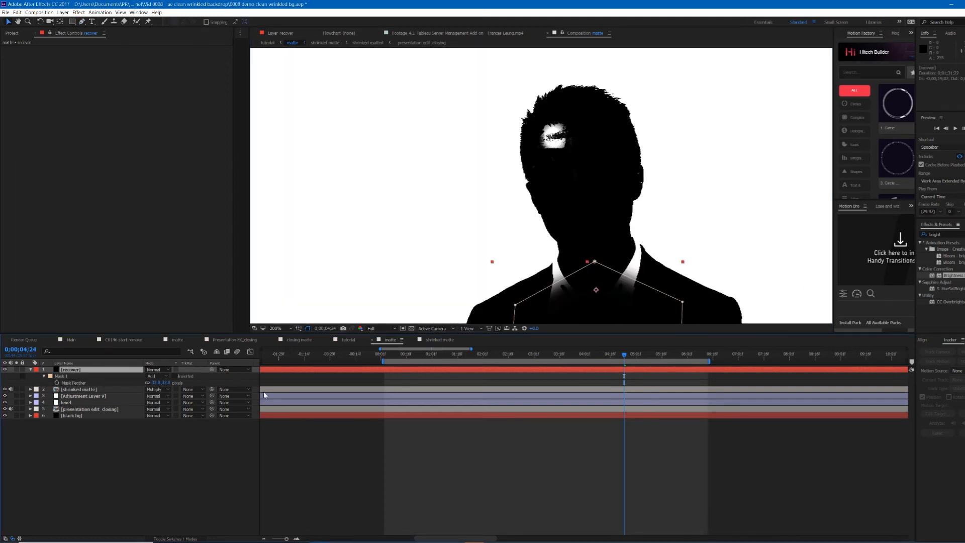
{"action": "left_click", "coordinate": [44, 376]}
{"action": "left_click", "coordinate": [64, 376]}
{"action": "key", "text": "Return"}
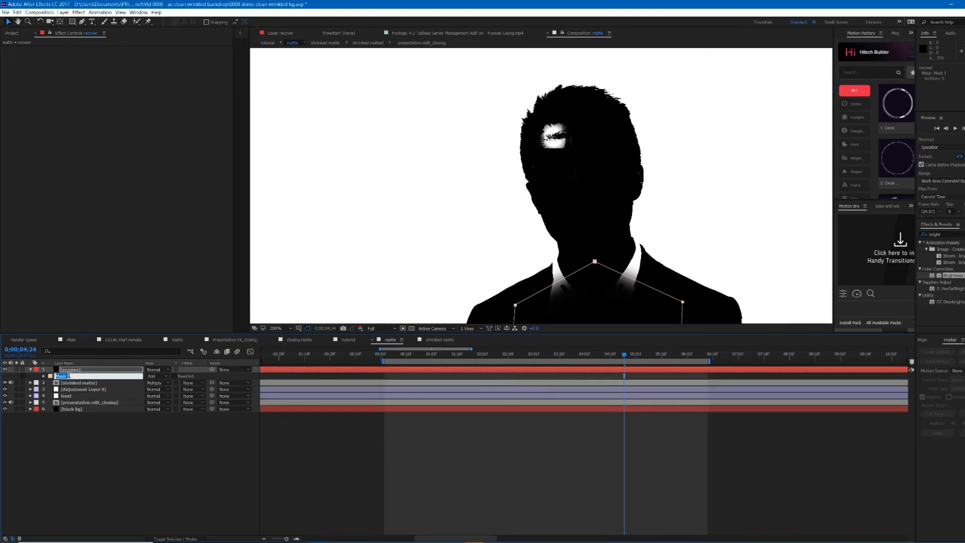
{"action": "type", "text": "shirt"}
{"action": "key", "text": "Return"}
Step: Draw a second Pen mask on the recover solid outlining the presenter's face
{"action": "left_click", "coordinate": [71, 371]}
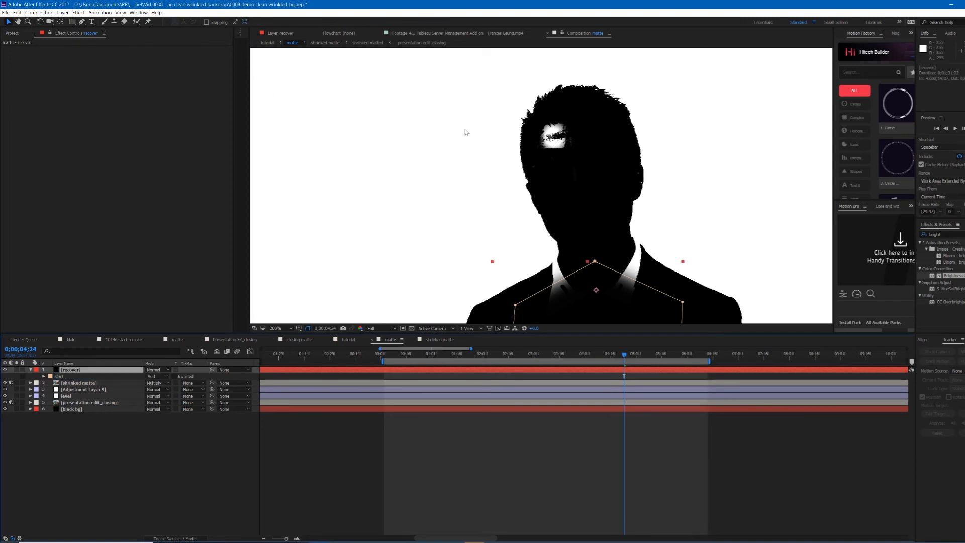
{"action": "key", "text": "g"}
{"action": "left_click", "coordinate": [561, 108]}
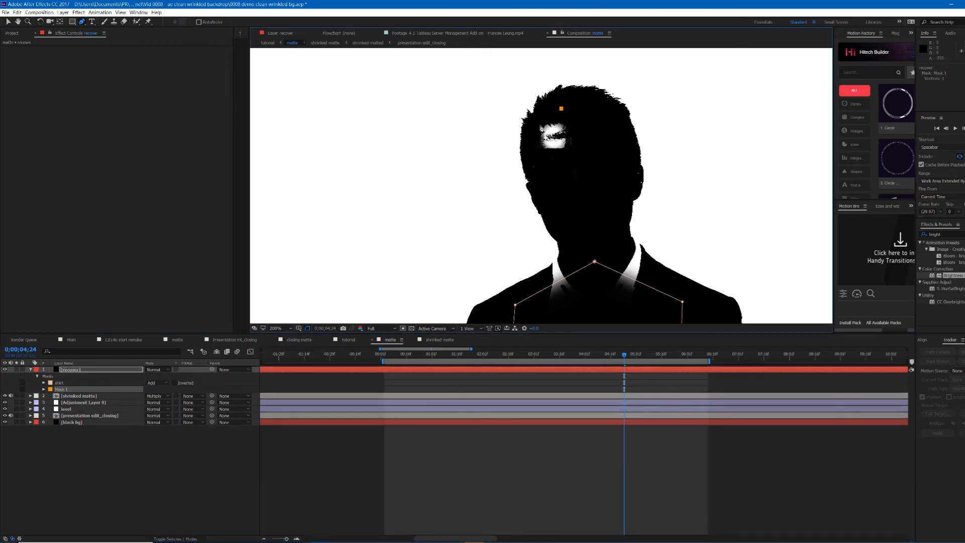
{"action": "left_click", "coordinate": [539, 116]}
{"action": "key", "text": "ctrl+z"}
{"action": "left_click_drag", "start_coordinate": [536, 142], "coordinate": [545, 179]}
{"action": "left_click_drag", "start_coordinate": [590, 234], "coordinate": [621, 228]}
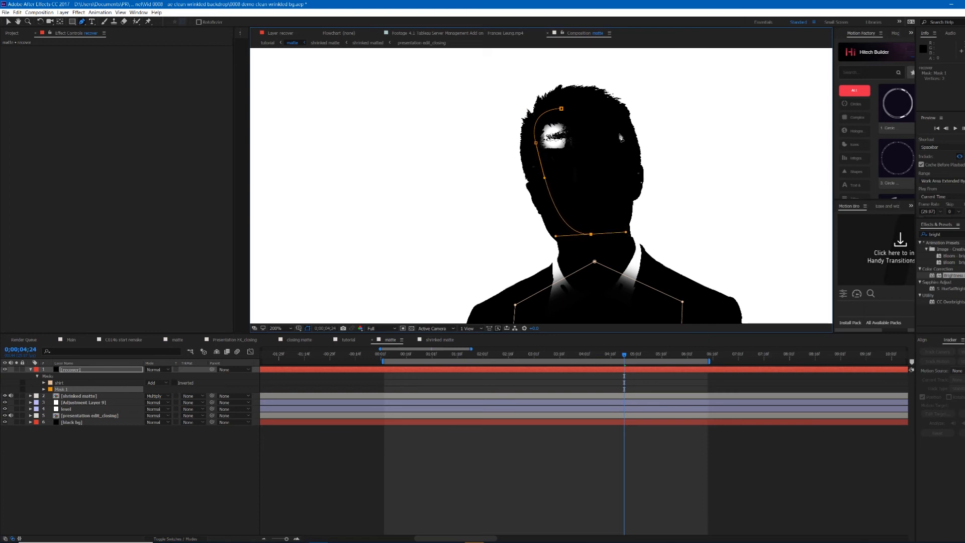
{"action": "left_click_drag", "start_coordinate": [618, 149], "coordinate": [615, 130]}
{"action": "left_click_drag", "start_coordinate": [561, 108], "coordinate": [533, 122]}
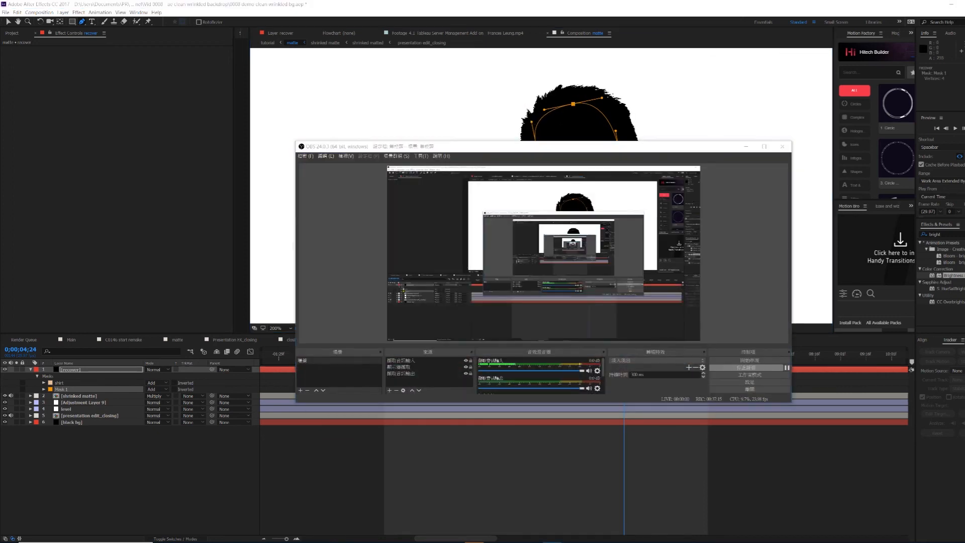
Step: Add a small feather to the face mask
{"action": "key", "text": "period"}
{"action": "key", "text": "comma"}
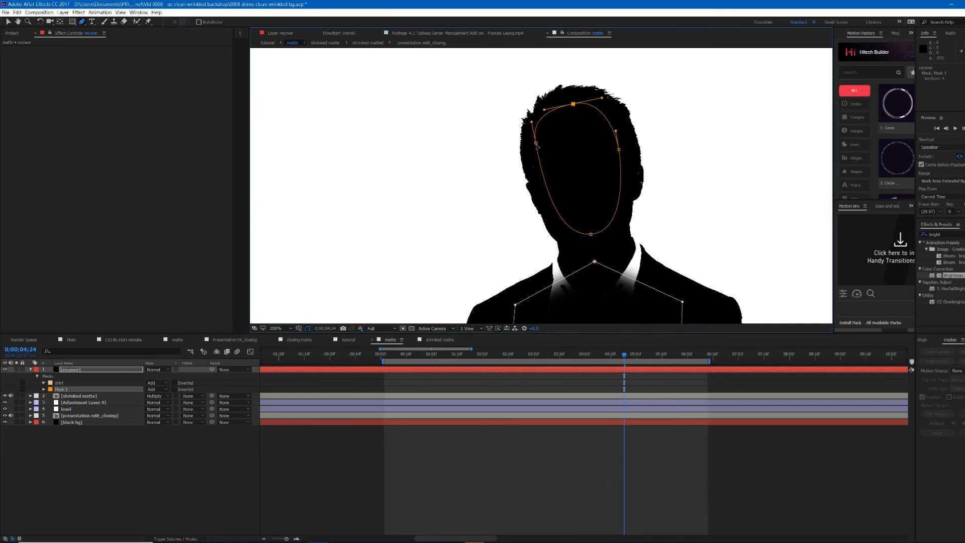
{"action": "key", "text": "f"}
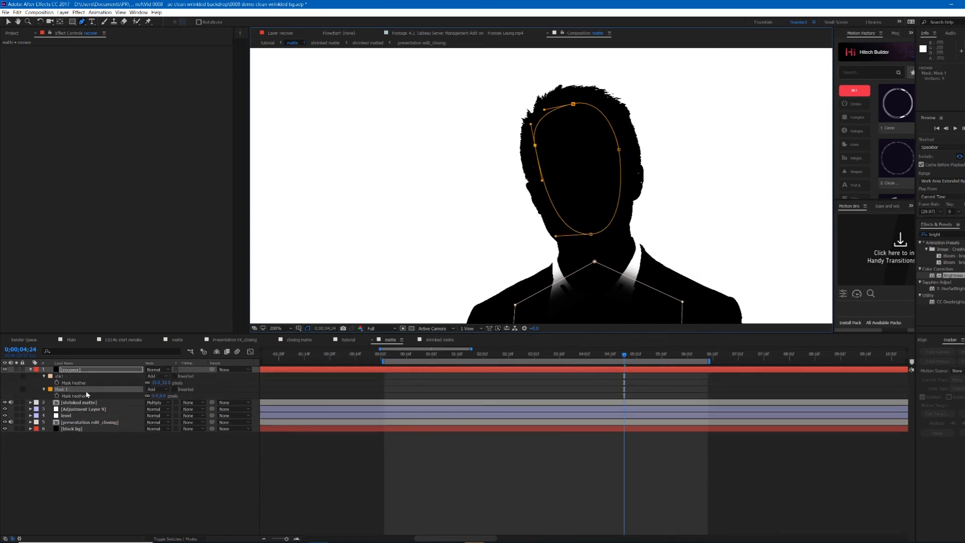
{"action": "left_click_drag", "start_coordinate": [158, 397], "coordinate": [162, 396]}
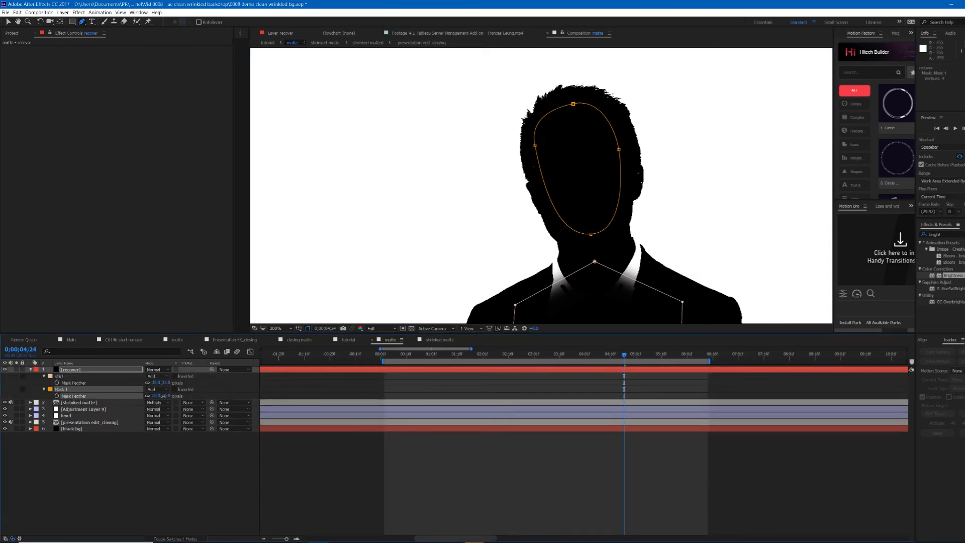
{"action": "left_click", "coordinate": [181, 478]}
Step: Check the masks at an early frame and return to the current time
{"action": "left_click", "coordinate": [101, 369]}
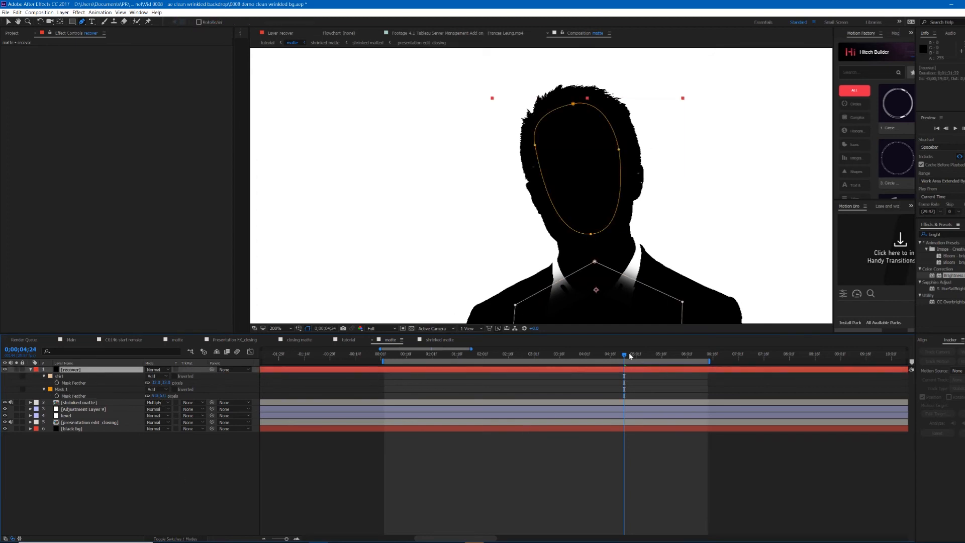
{"action": "scroll", "coordinate": [617, 189], "scroll_direction": "down", "scroll_amount": 1}
{"action": "key", "text": "v"}
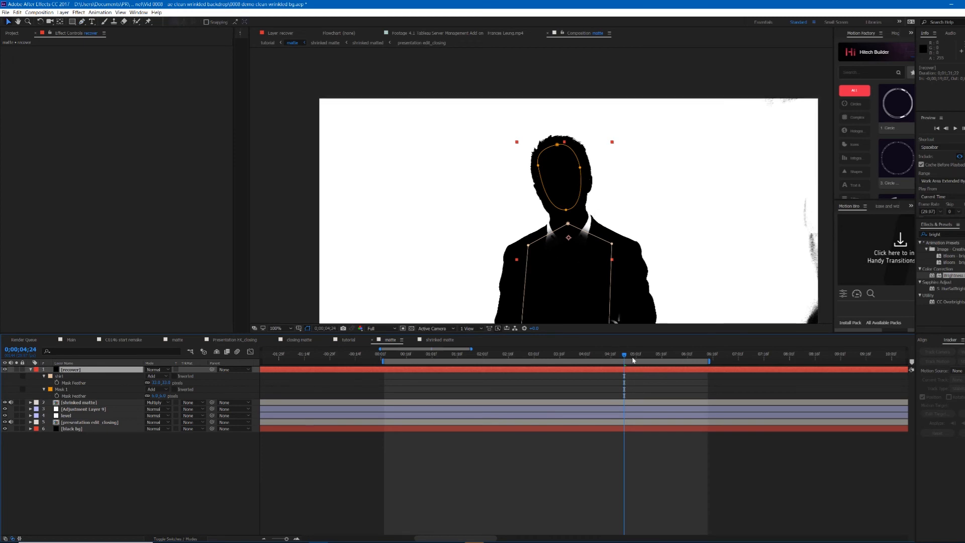
{"action": "left_click", "coordinate": [651, 358]}
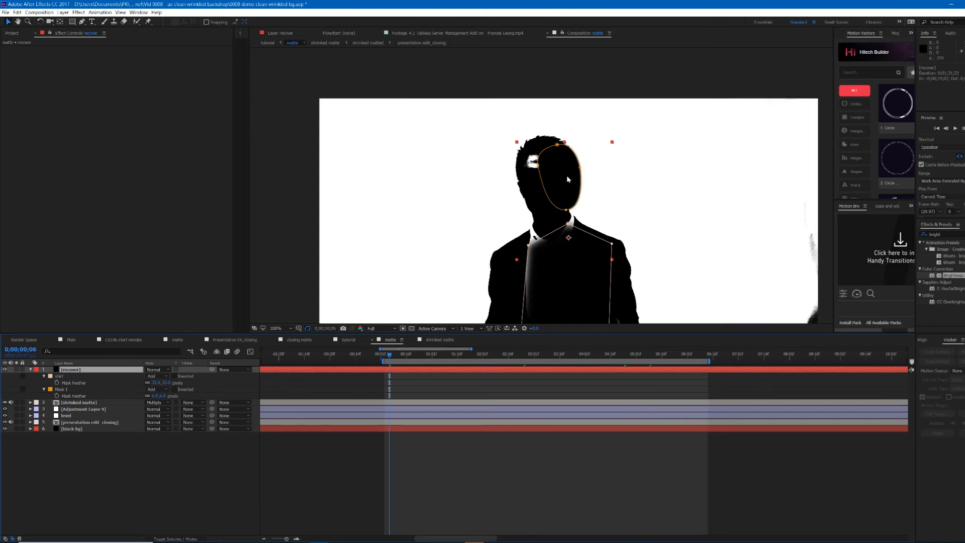
{"action": "left_click", "coordinate": [622, 359]}
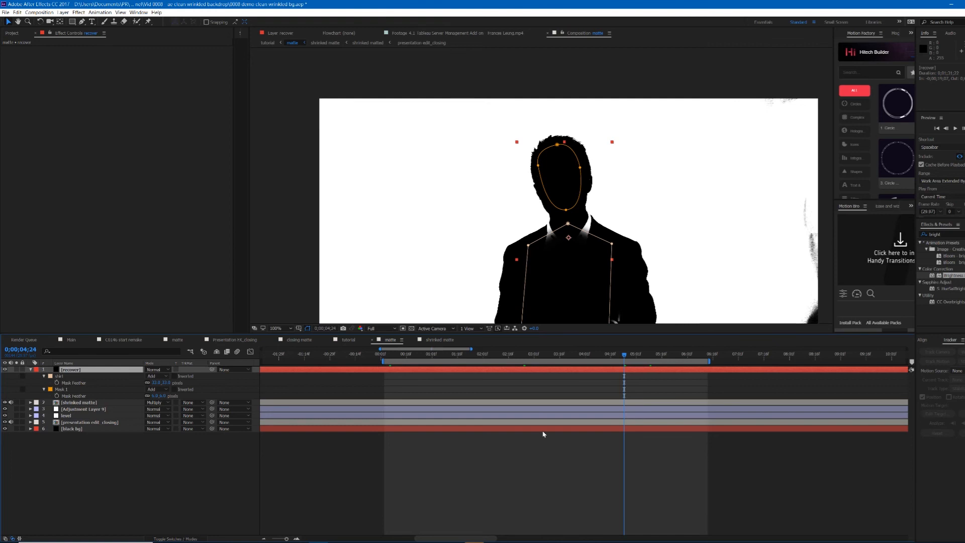
Step: Start Track Motion on the presentation footage and place the track point on the shirt collar
{"action": "left_click", "coordinate": [638, 423]}
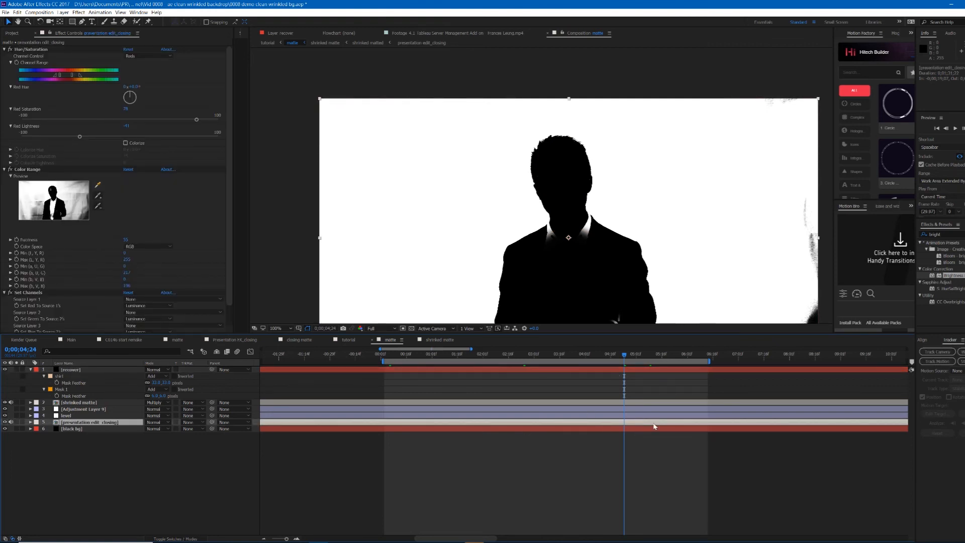
{"action": "left_click", "coordinate": [939, 361]}
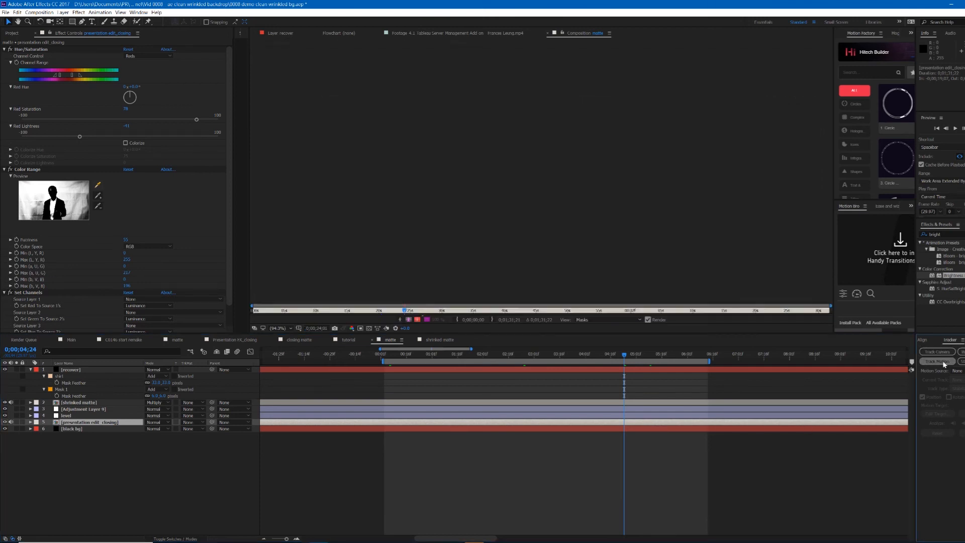
{"action": "scroll", "coordinate": [586, 194], "scroll_direction": "up", "scroll_amount": 6}
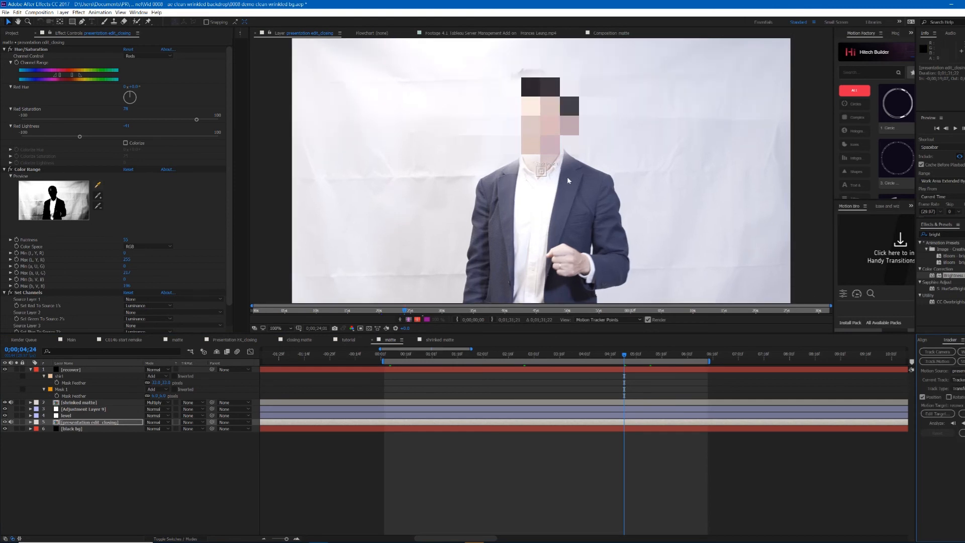
{"action": "left_click_drag", "start_coordinate": [591, 217], "coordinate": [525, 166]}
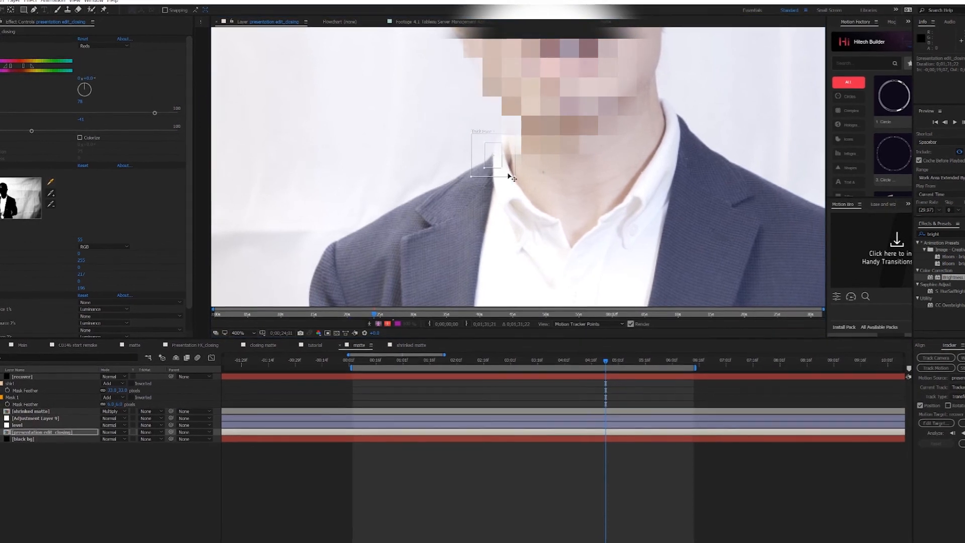
{"action": "left_click_drag", "start_coordinate": [514, 176], "coordinate": [520, 172]}
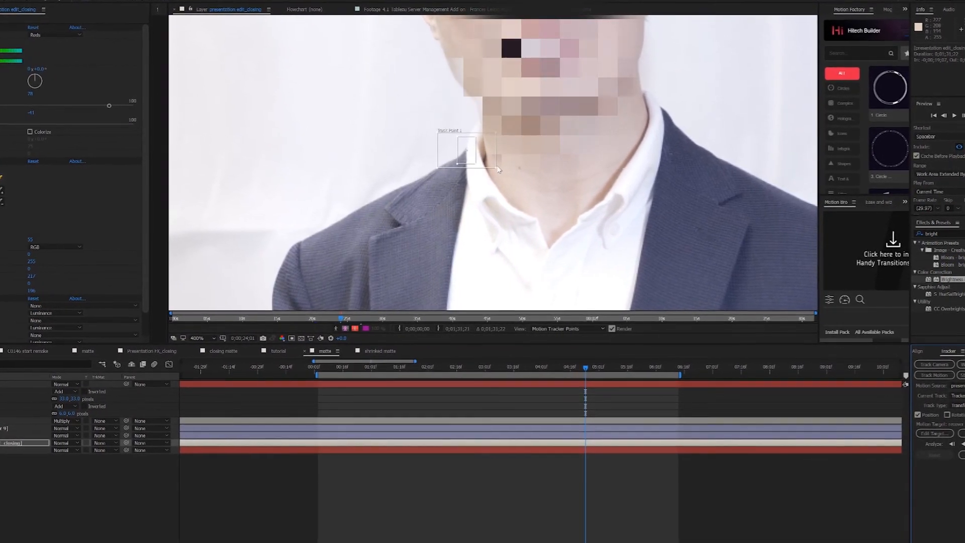
{"action": "scroll", "coordinate": [497, 170], "scroll_direction": "down", "scroll_amount": 1}
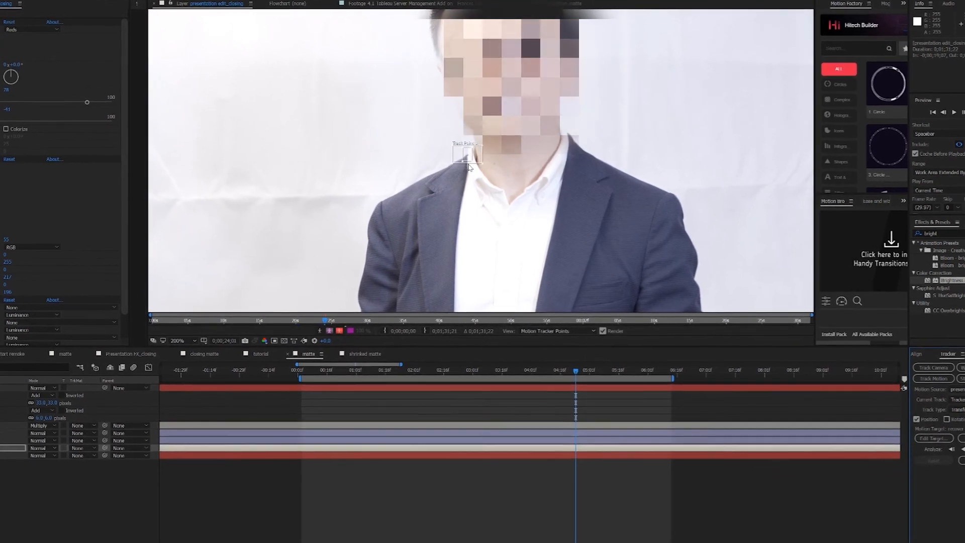
{"action": "scroll", "coordinate": [469, 168], "scroll_direction": "up", "scroll_amount": 1}
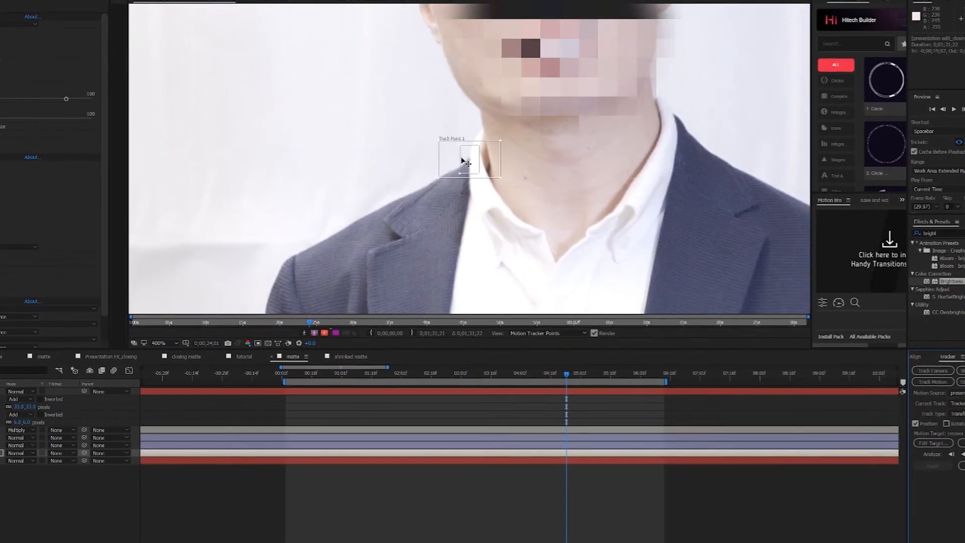
{"action": "scroll", "coordinate": [466, 229], "scroll_direction": "down", "scroll_amount": 1}
{"action": "scroll", "coordinate": [460, 204], "scroll_direction": "up", "scroll_amount": 1}
{"action": "scroll", "coordinate": [483, 181], "scroll_direction": "down", "scroll_amount": 1}
{"action": "scroll", "coordinate": [485, 177], "scroll_direction": "down", "scroll_amount": 1}
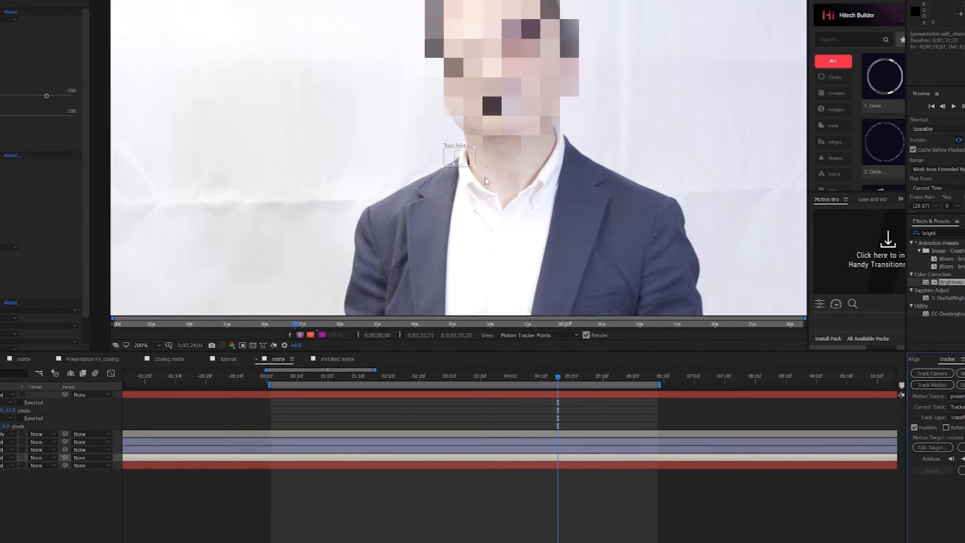
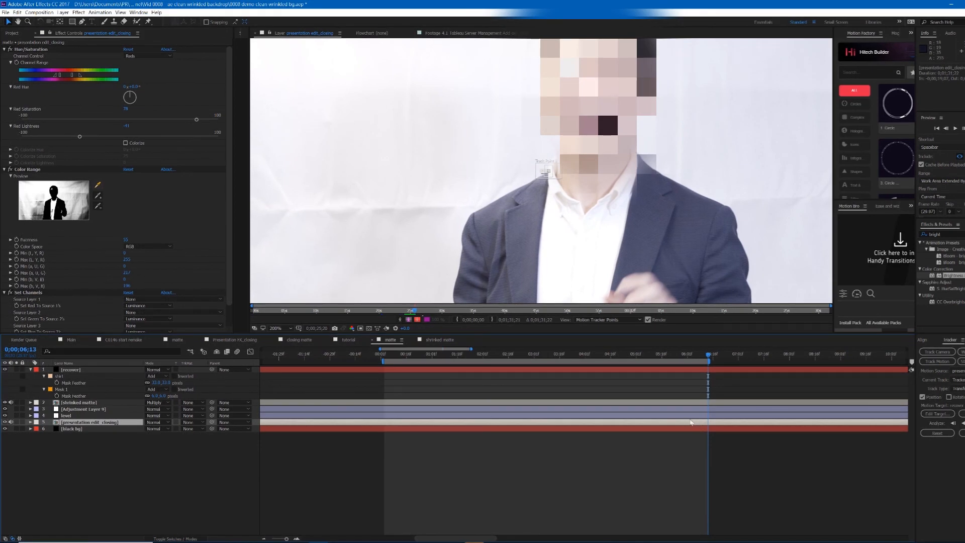
Step: Create a new null object and rename it tracker
{"action": "right_click", "coordinate": [638, 450]}
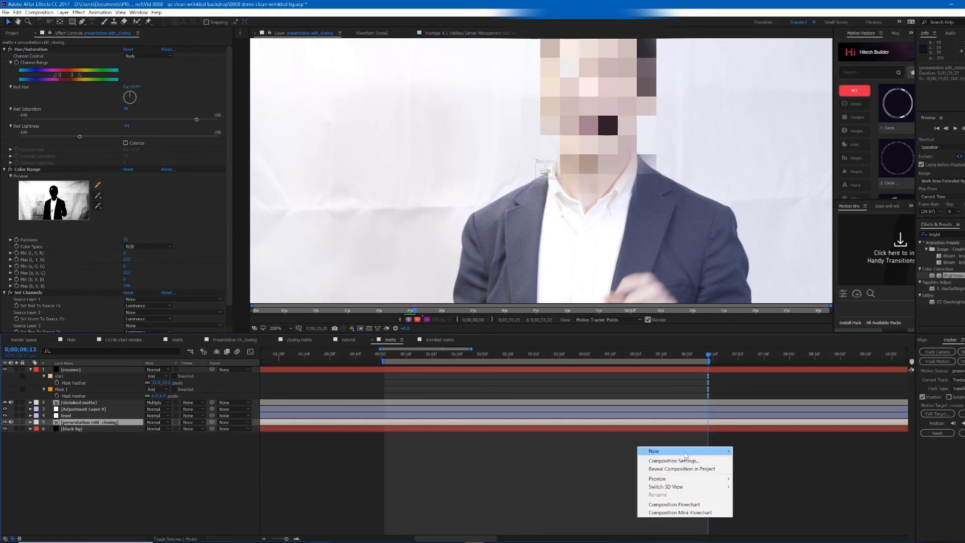
{"action": "mouse_move", "coordinate": [685, 452]}
{"action": "left_click", "coordinate": [772, 493]}
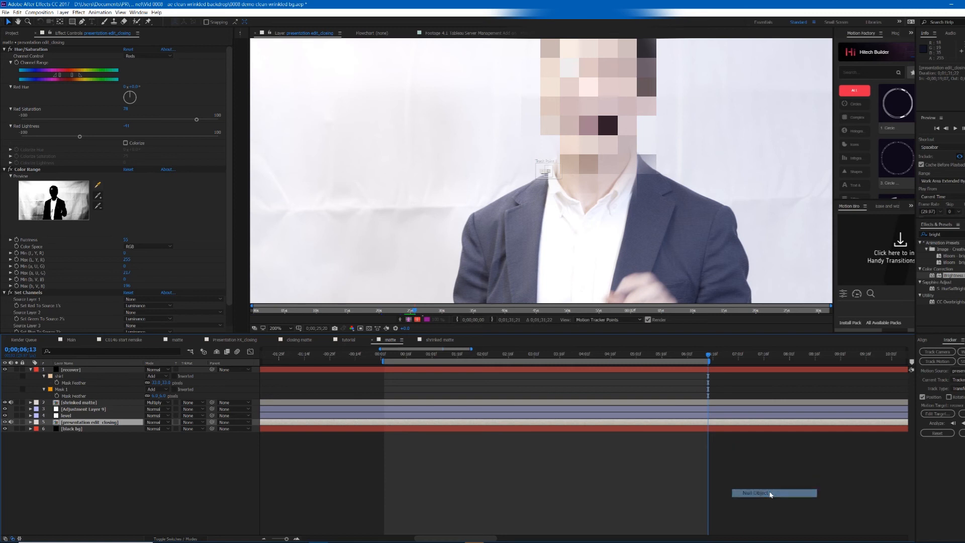
{"action": "left_click_drag", "start_coordinate": [81, 427], "coordinate": [93, 370]}
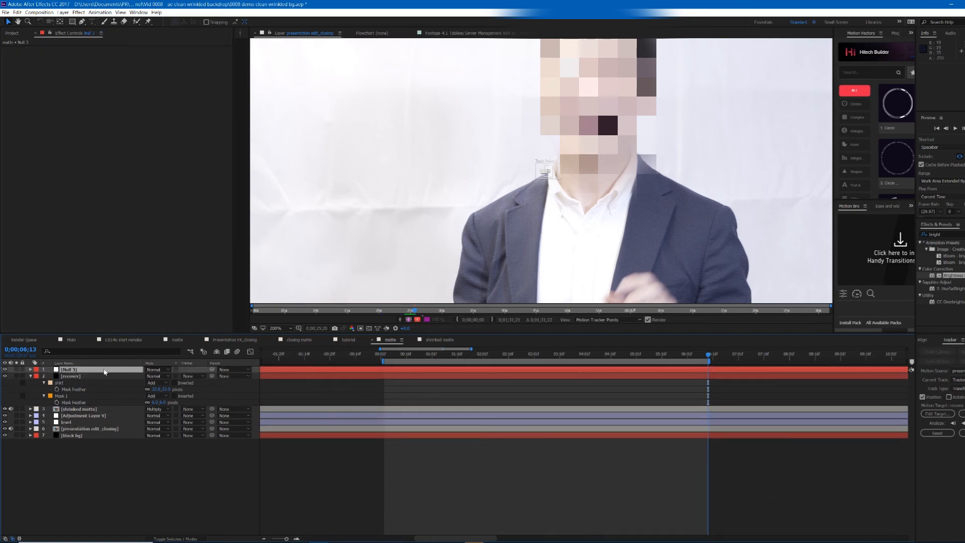
{"action": "key", "text": "Return"}
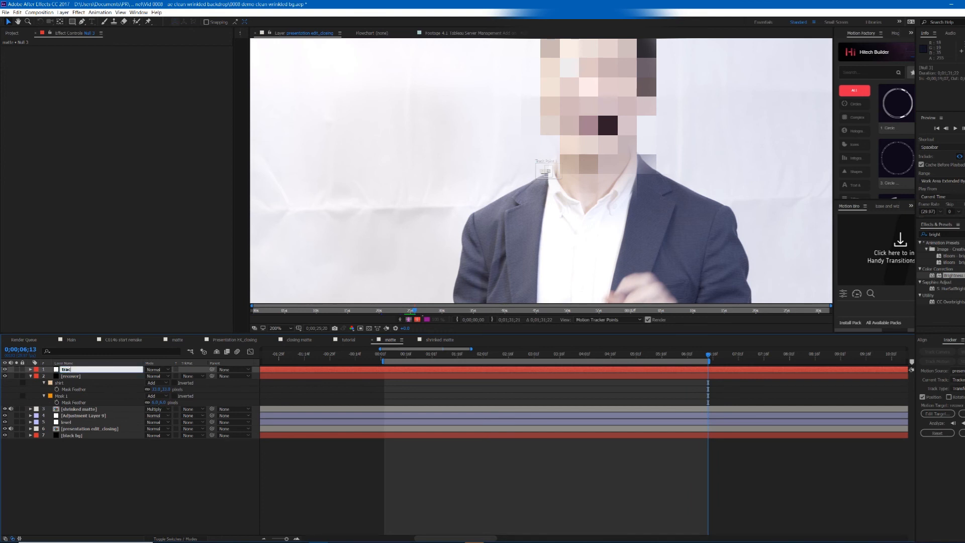
{"action": "key", "text": "Return"}
{"action": "left_click", "coordinate": [114, 370]}
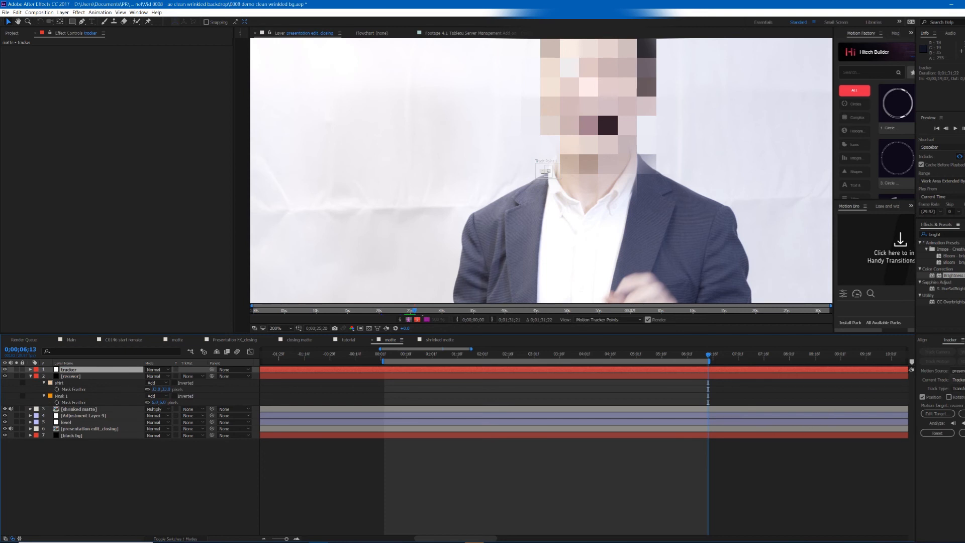
Step: Set the tracker null as the motion target and apply the track data in X and Y
{"action": "left_click", "coordinate": [947, 415]}
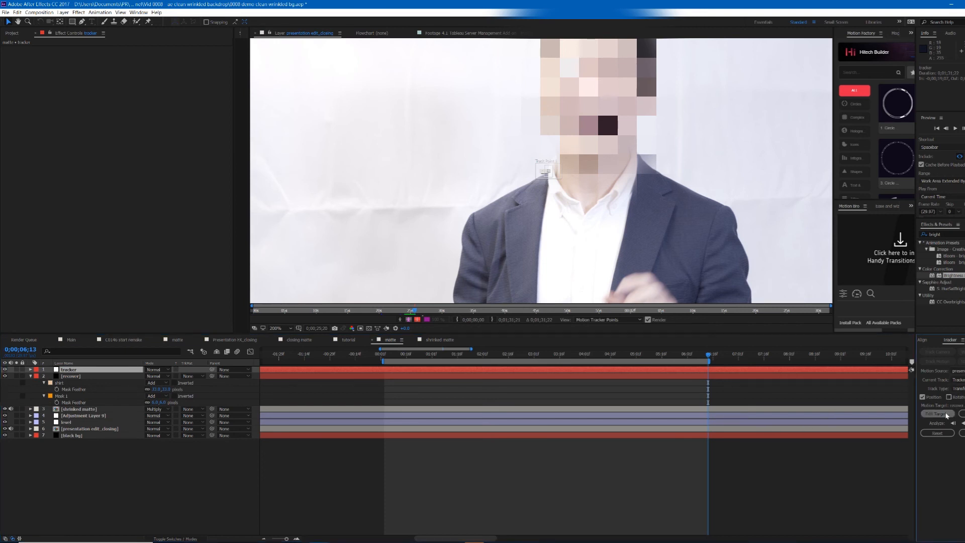
{"action": "left_click", "coordinate": [79, 32]}
{"action": "left_click", "coordinate": [78, 43]}
{"action": "left_click", "coordinate": [93, 64]}
{"action": "left_click", "coordinate": [961, 433]}
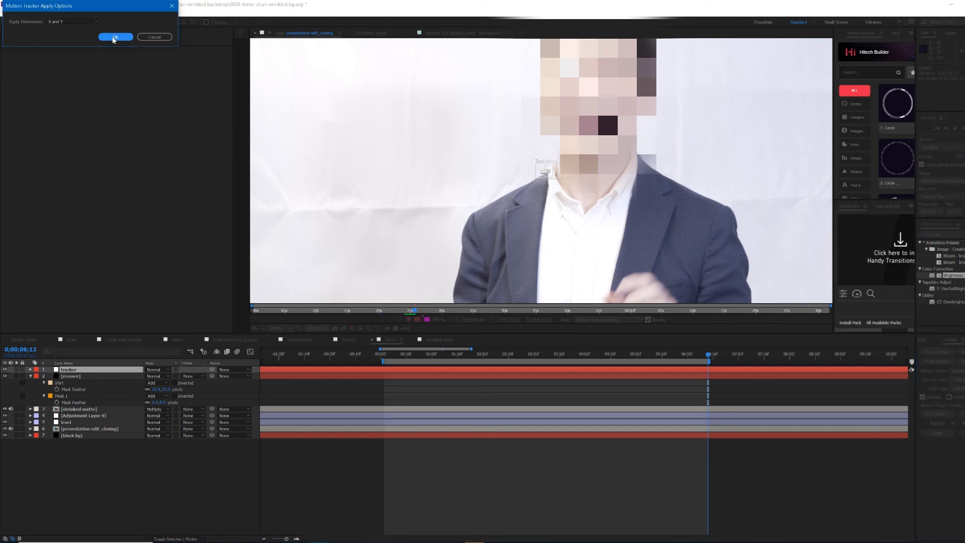
{"action": "left_click", "coordinate": [113, 38]}
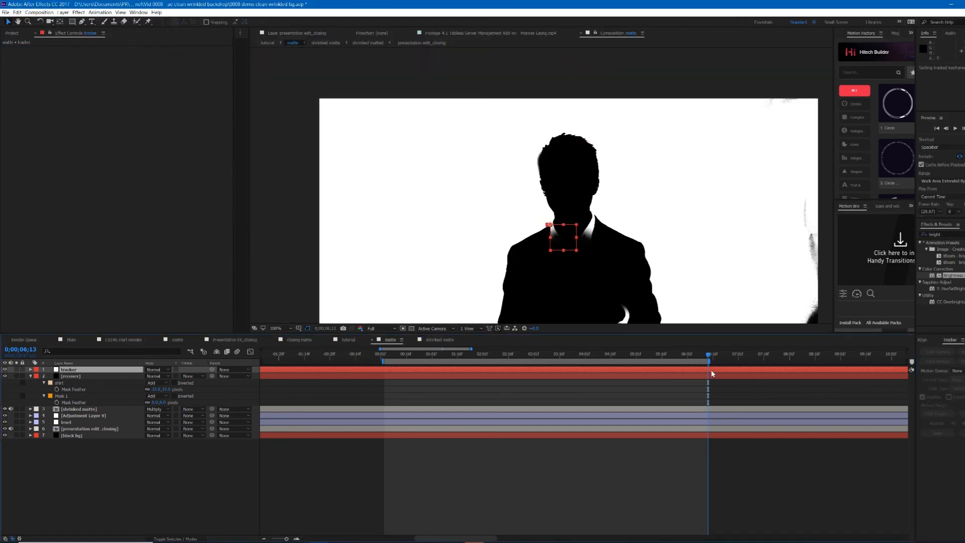
Step: Parent the recover solid to the tracker null
{"action": "key", "text": "u"}
{"action": "left_click_drag", "start_coordinate": [636, 357], "coordinate": [626, 376]}
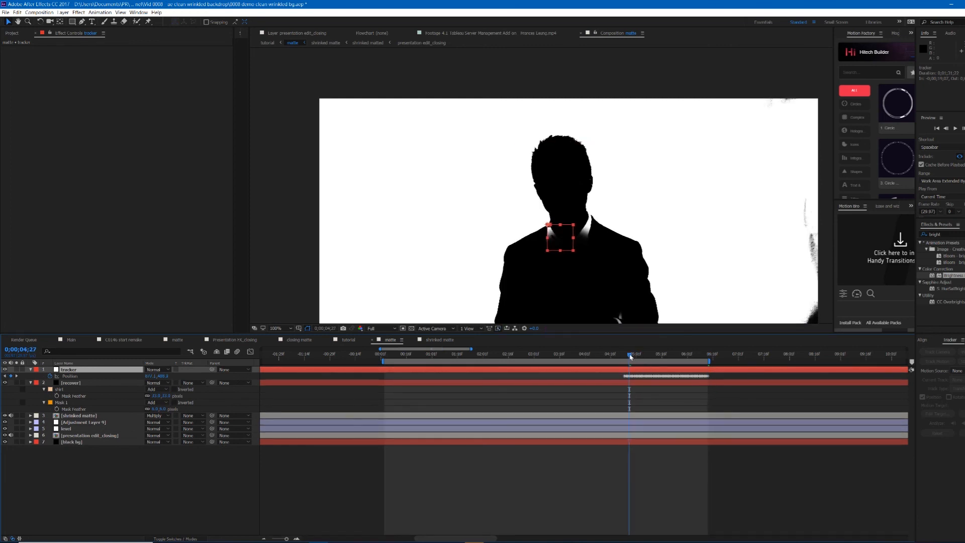
{"action": "left_click_drag", "start_coordinate": [654, 358], "coordinate": [629, 360]}
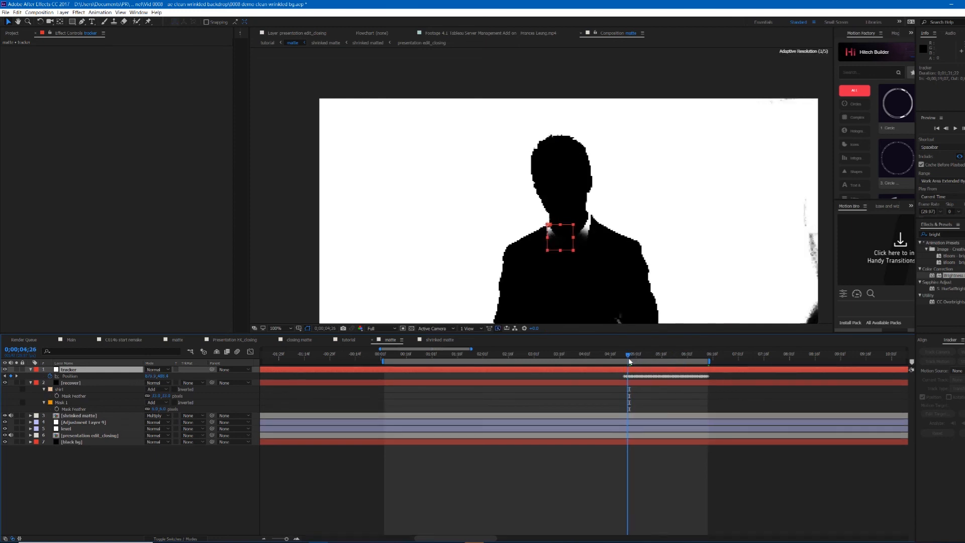
{"action": "left_click", "coordinate": [648, 383]}
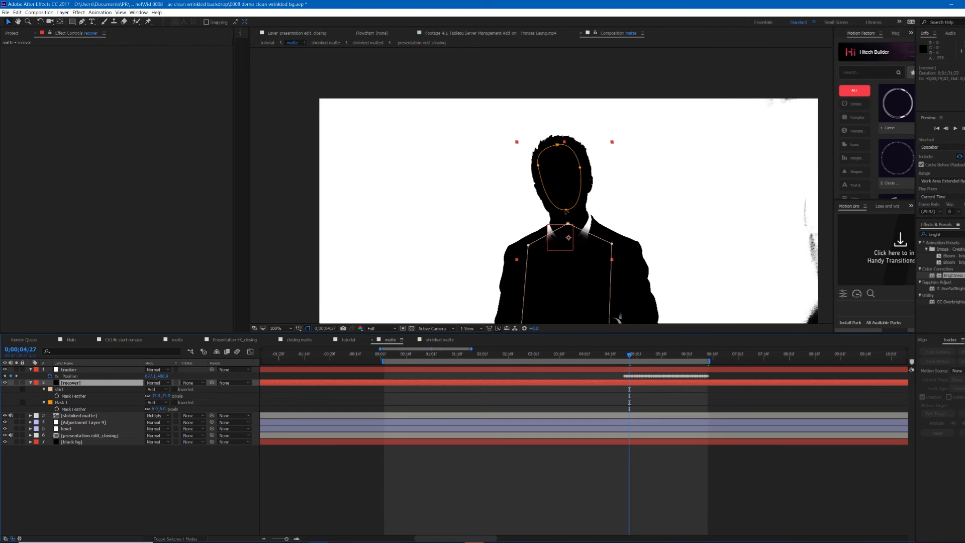
{"action": "scroll", "coordinate": [566, 211], "scroll_direction": "down", "scroll_amount": 2}
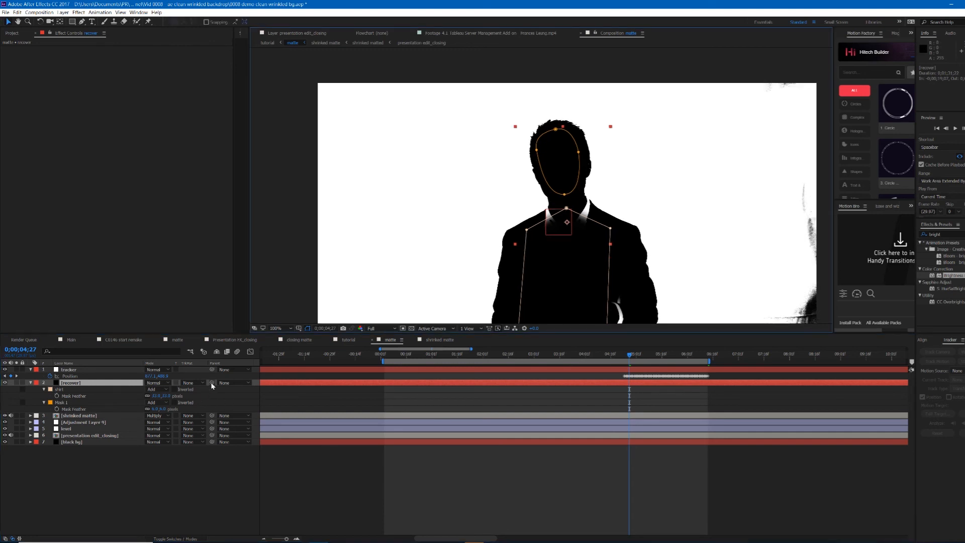
{"action": "left_click_drag", "start_coordinate": [211, 383], "coordinate": [70, 373]}
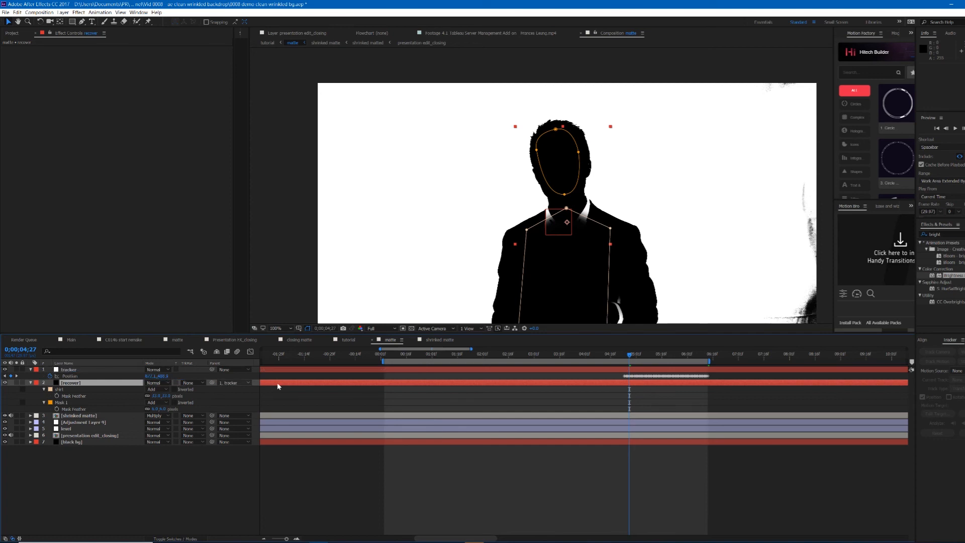
Step: Scrub through the timeline and zoom the viewer to check that the recover masks follow the presenter
{"action": "left_click_drag", "start_coordinate": [630, 356], "coordinate": [657, 371]}
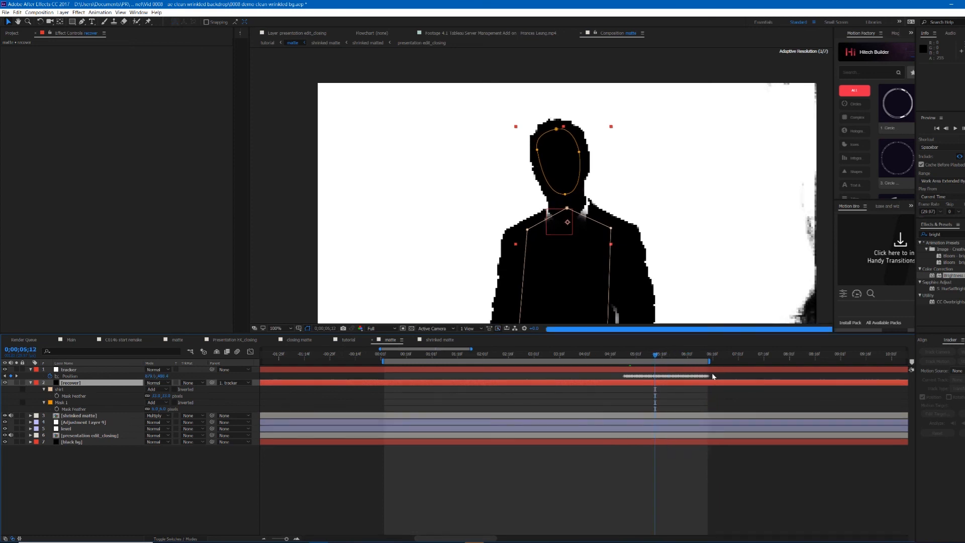
{"action": "scroll", "coordinate": [721, 383], "scroll_direction": "up", "scroll_amount": 1}
{"action": "scroll", "coordinate": [628, 392], "scroll_direction": "right", "scroll_amount": 2}
{"action": "scroll", "coordinate": [497, 383], "scroll_direction": "down", "scroll_amount": 3}
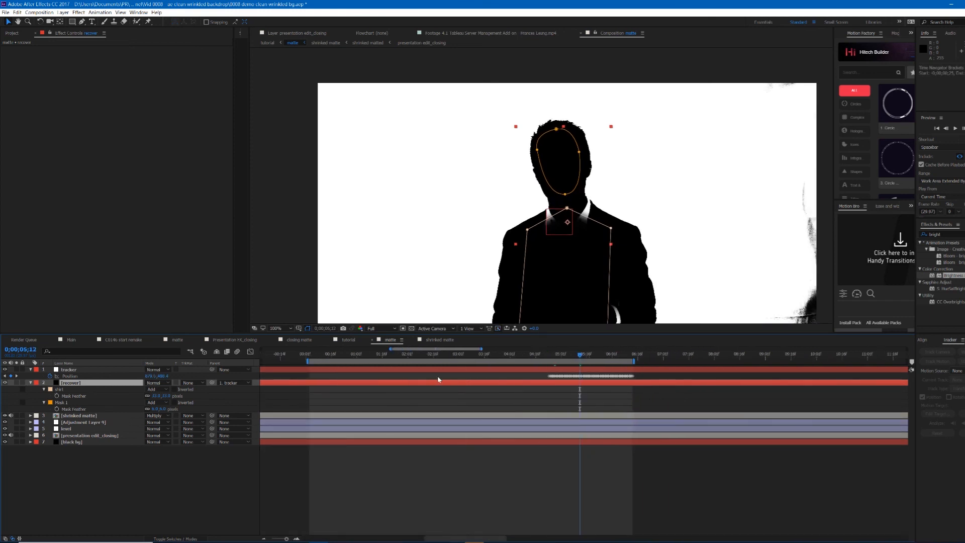
{"action": "left_click", "coordinate": [548, 355]}
{"action": "scroll", "coordinate": [492, 358], "scroll_direction": "up", "scroll_amount": 2}
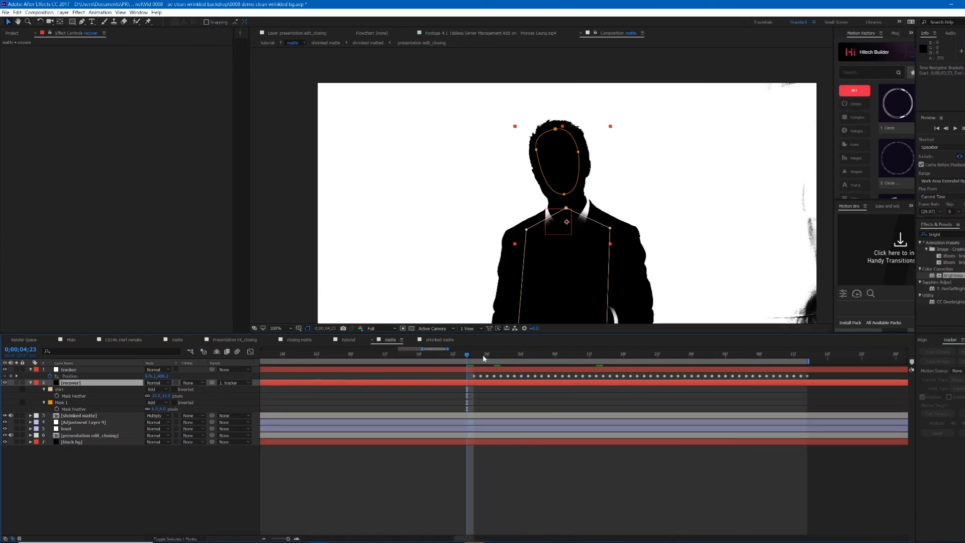
{"action": "left_click_drag", "start_coordinate": [486, 356], "coordinate": [788, 374]}
{"action": "key", "text": "comma"}
{"action": "left_click", "coordinate": [729, 402]}
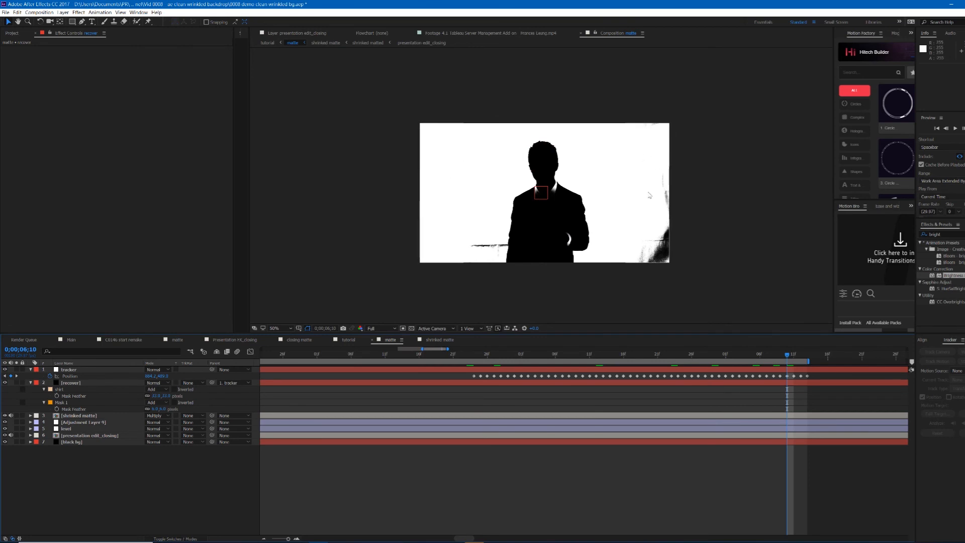
{"action": "key", "text": "period"}
{"action": "key", "text": "comma"}
{"action": "key", "text": "period"}
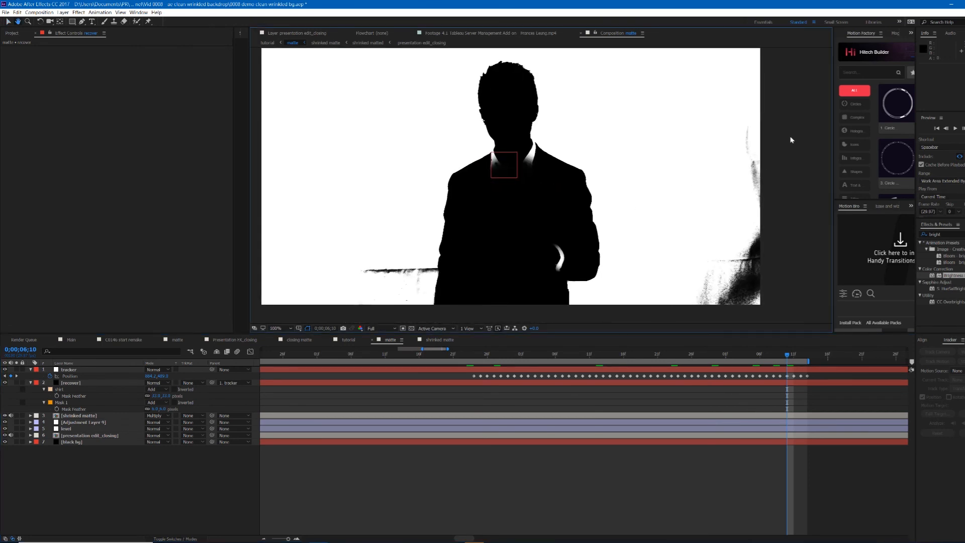
{"action": "key", "text": "comma"}
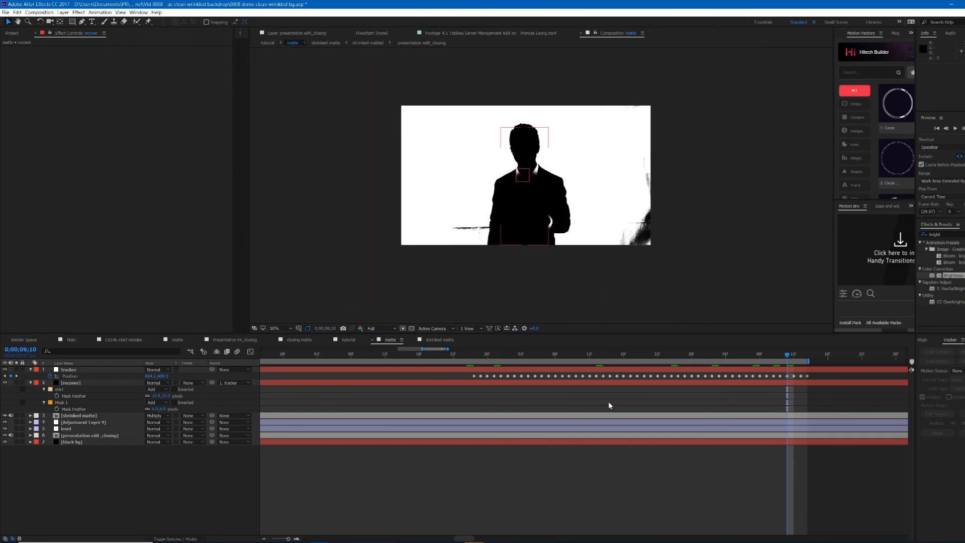
Step: Create a new solid layer coloured white, FFFFFF
{"action": "key", "text": "ctrl+shift+y"}
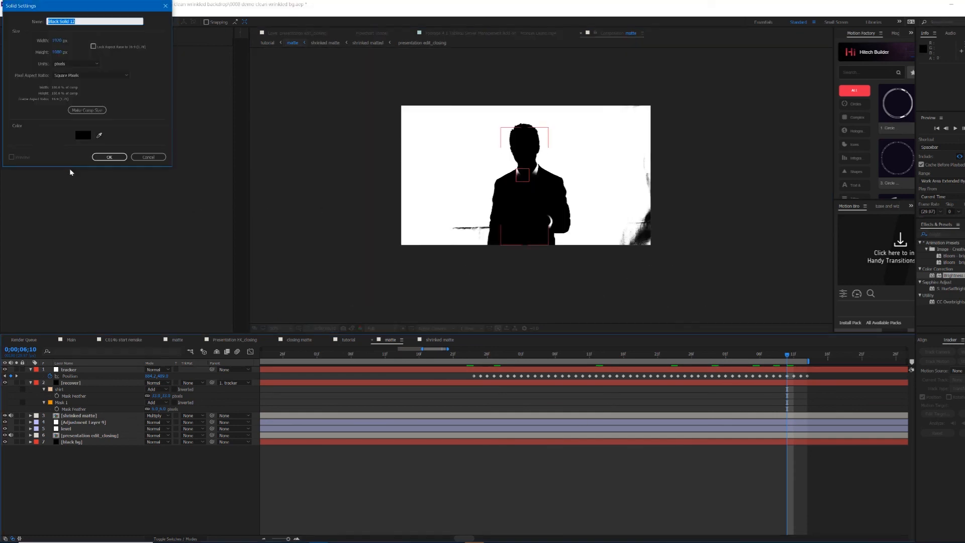
{"action": "left_click", "coordinate": [83, 135]}
{"action": "type", "text": "ffffff"}
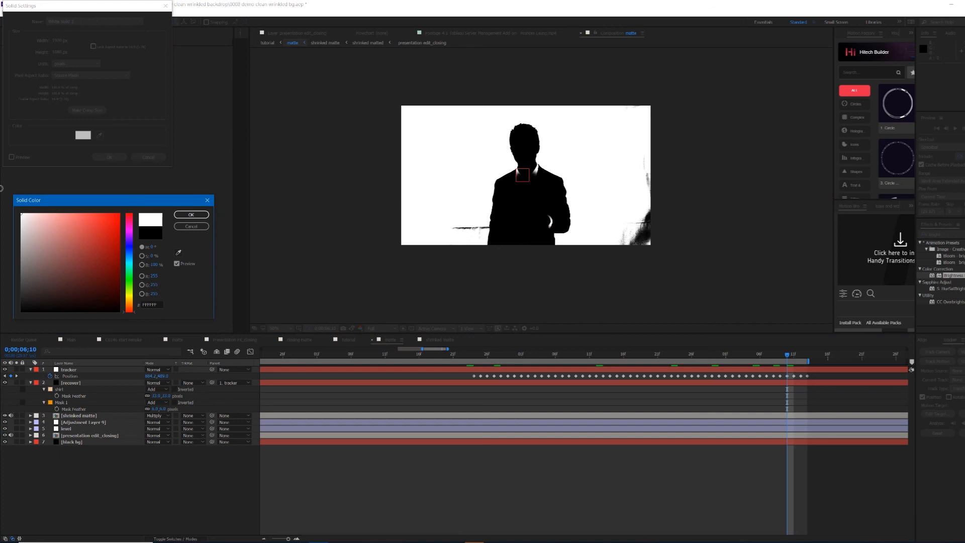
{"action": "left_click", "coordinate": [191, 215]}
{"action": "left_click", "coordinate": [109, 157]}
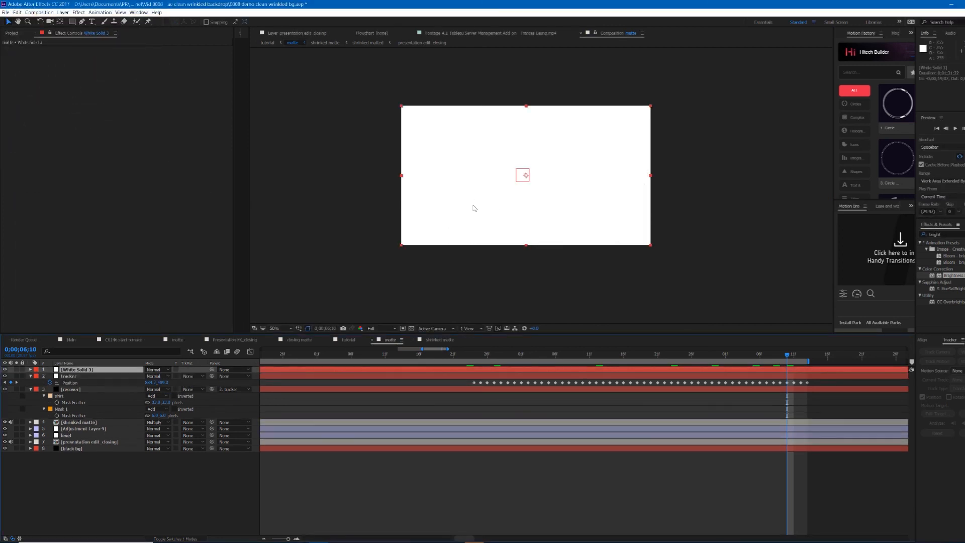
Step: Draw a four-point Pen mask on the white solid over the backdrop's right side
{"action": "key", "text": "g"}
{"action": "left_click_drag", "start_coordinate": [684, 156], "coordinate": [601, 162]}
{"action": "left_click", "coordinate": [689, 259]}
{"action": "left_click", "coordinate": [684, 157]}
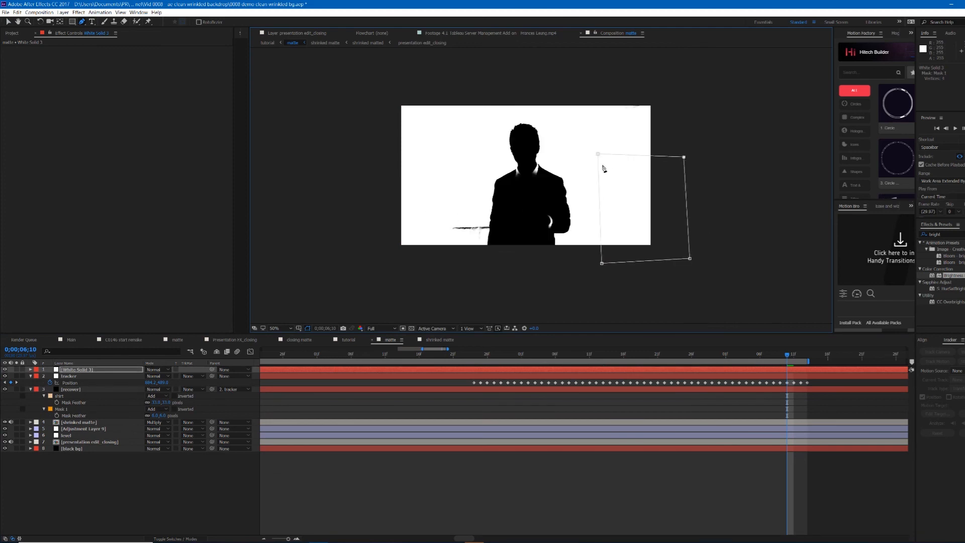
Step: Draw a second four-point mask over the dark streak left of the presenter's hand
{"action": "scroll", "coordinate": [467, 255], "scroll_direction": "up", "scroll_amount": 1}
{"action": "left_click_drag", "start_coordinate": [424, 284], "coordinate": [525, 185]}
{"action": "scroll", "coordinate": [626, 235], "scroll_direction": "up", "scroll_amount": 1}
{"action": "left_click", "coordinate": [439, 155]}
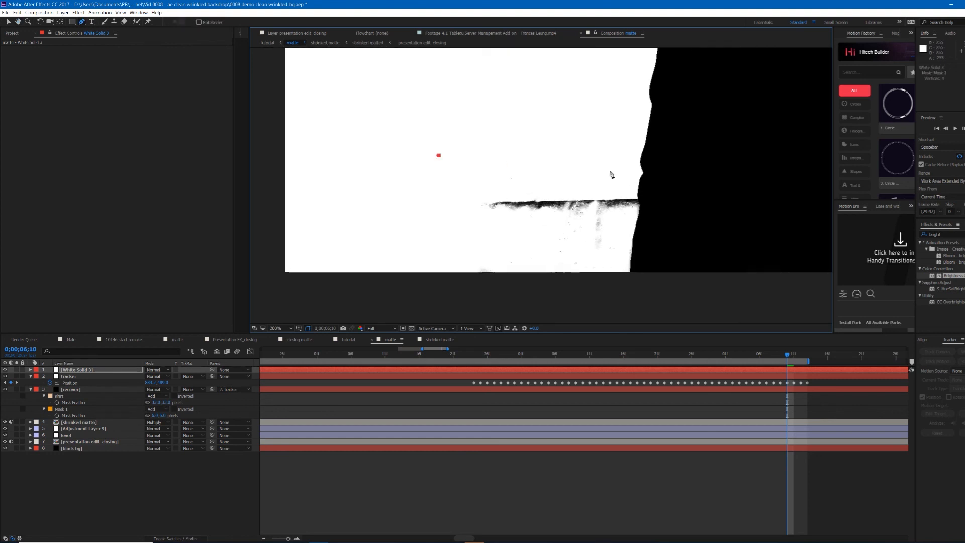
{"action": "left_click", "coordinate": [642, 172]}
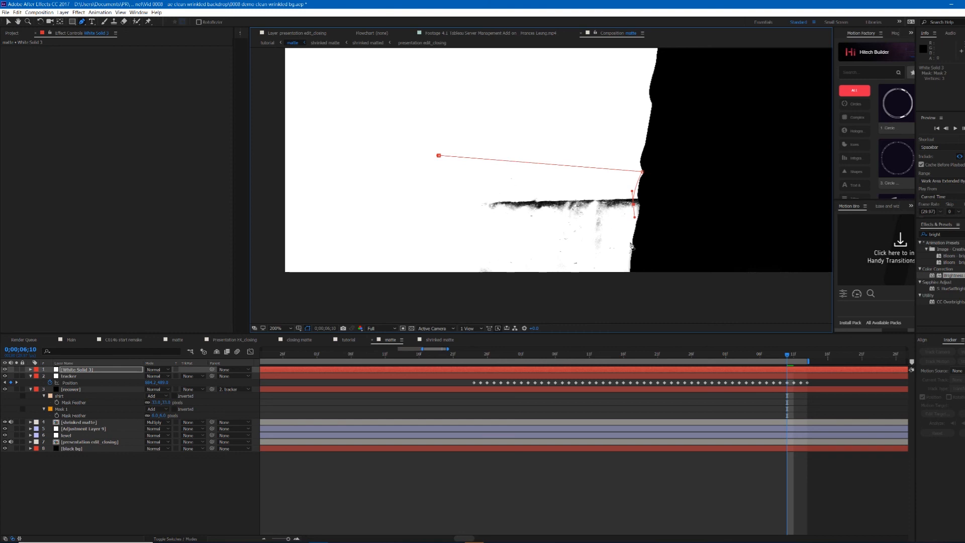
{"action": "key", "text": "ctrl+z"}
{"action": "left_click_drag", "start_coordinate": [643, 172], "coordinate": [639, 160]}
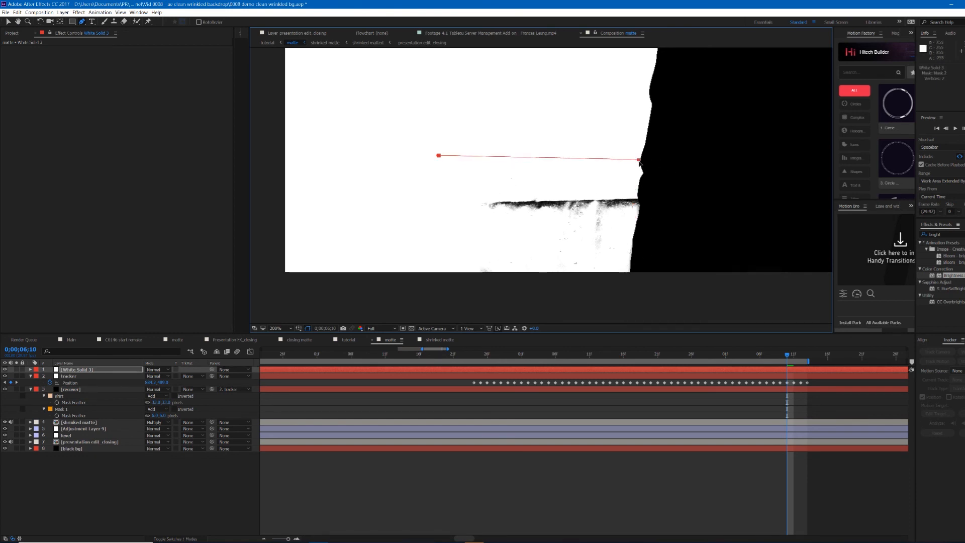
{"action": "left_click", "coordinate": [701, 162]}
{"action": "left_click", "coordinate": [687, 286]}
{"action": "left_click", "coordinate": [405, 289]}
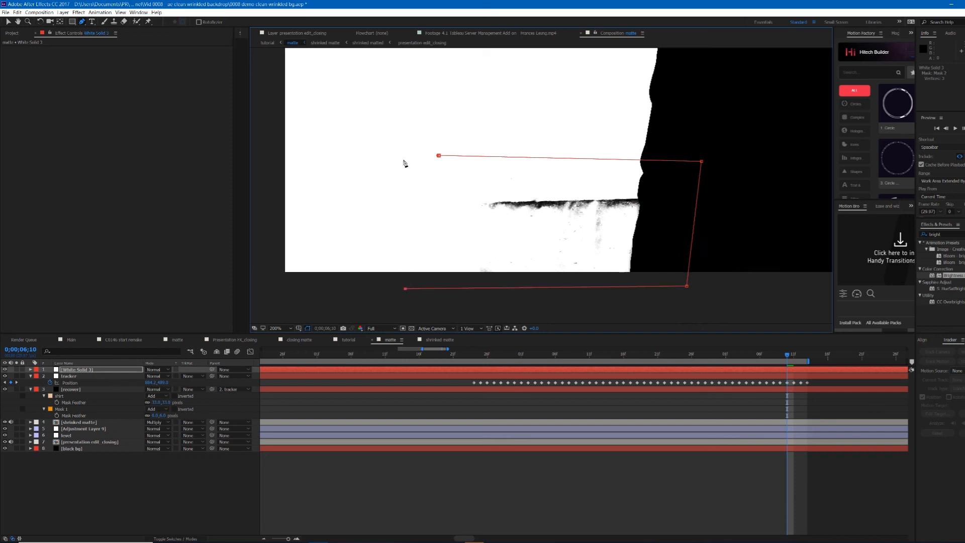
{"action": "left_click", "coordinate": [439, 156]}
Step: Draw a third mask along the presenter's side where it meets the second mask
{"action": "scroll", "coordinate": [588, 217], "scroll_direction": "down", "scroll_amount": 2}
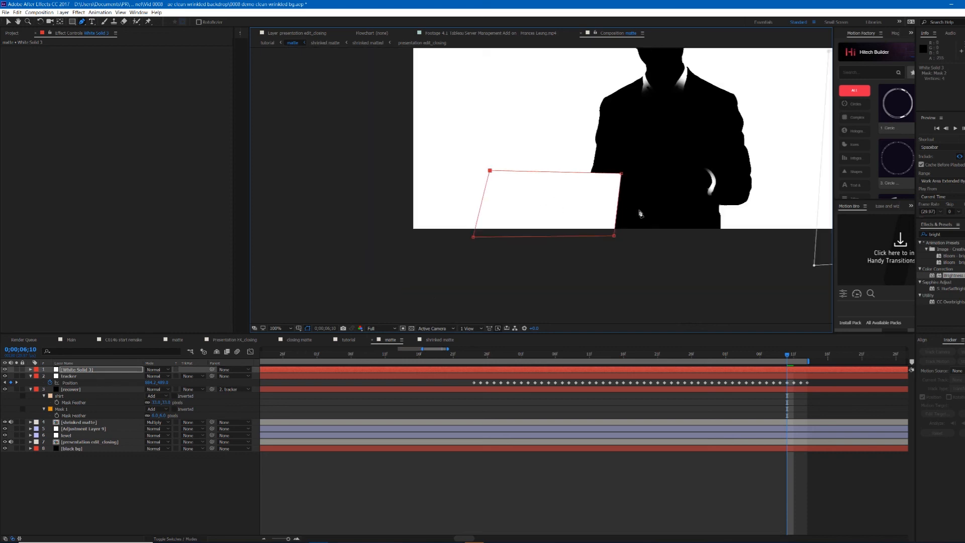
{"action": "scroll", "coordinate": [623, 203], "scroll_direction": "up", "scroll_amount": 1}
{"action": "left_click_drag", "start_coordinate": [656, 186], "coordinate": [646, 202]}
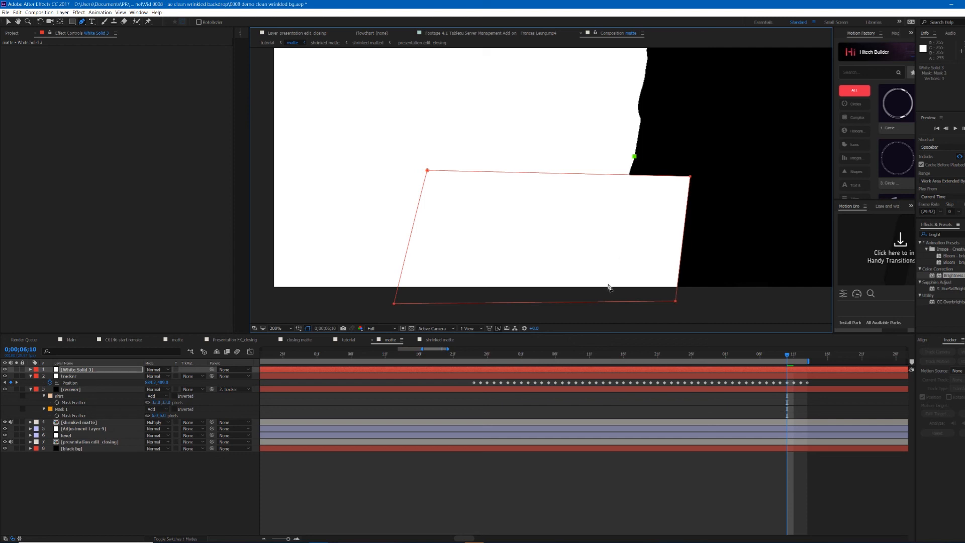
{"action": "left_click_drag", "start_coordinate": [610, 301], "coordinate": [611, 312]}
{"action": "left_click", "coordinate": [698, 318]}
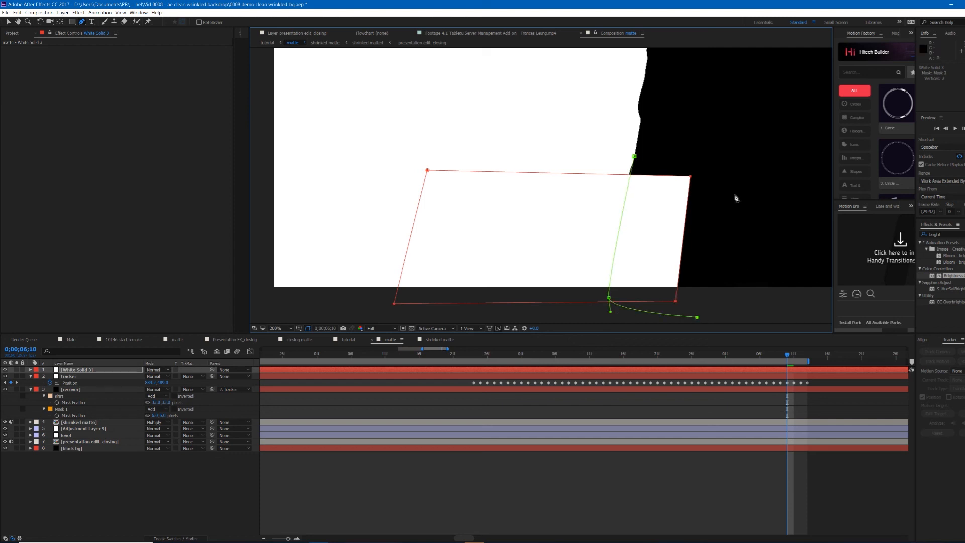
{"action": "left_click", "coordinate": [731, 165]}
{"action": "left_click", "coordinate": [634, 156]}
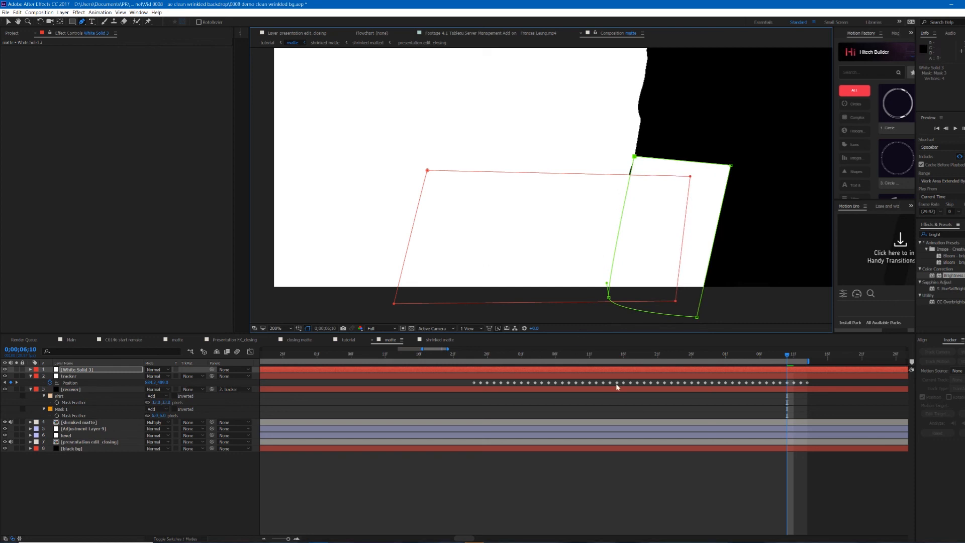
Step: Set the white solid's third mask mode to Subtract
{"action": "key", "text": "comma"}
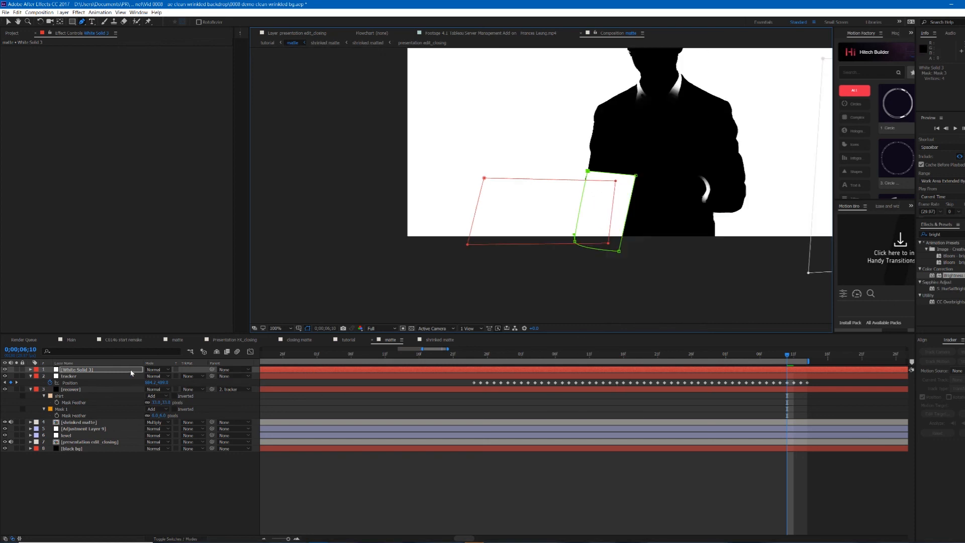
{"action": "left_click", "coordinate": [130, 371]}
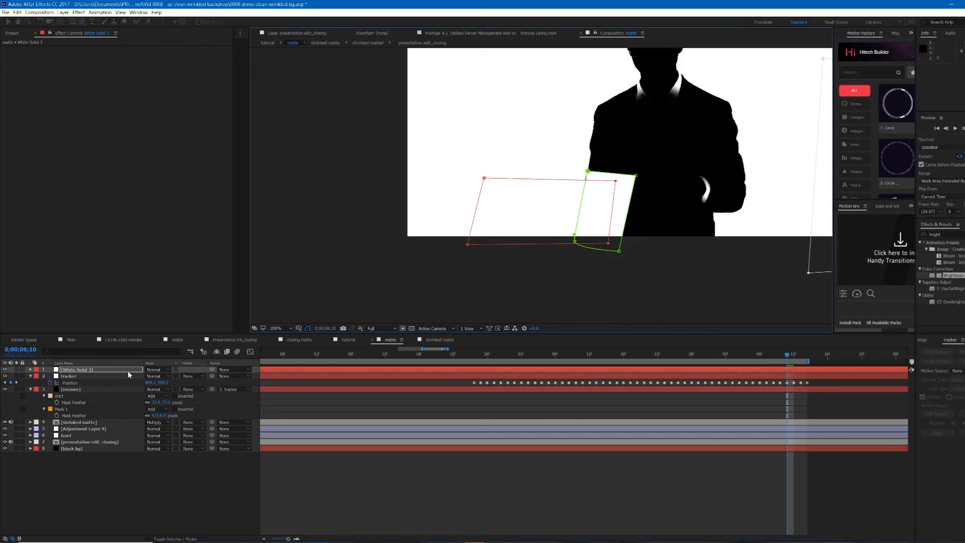
{"action": "key", "text": "m"}
{"action": "left_click", "coordinate": [160, 403]}
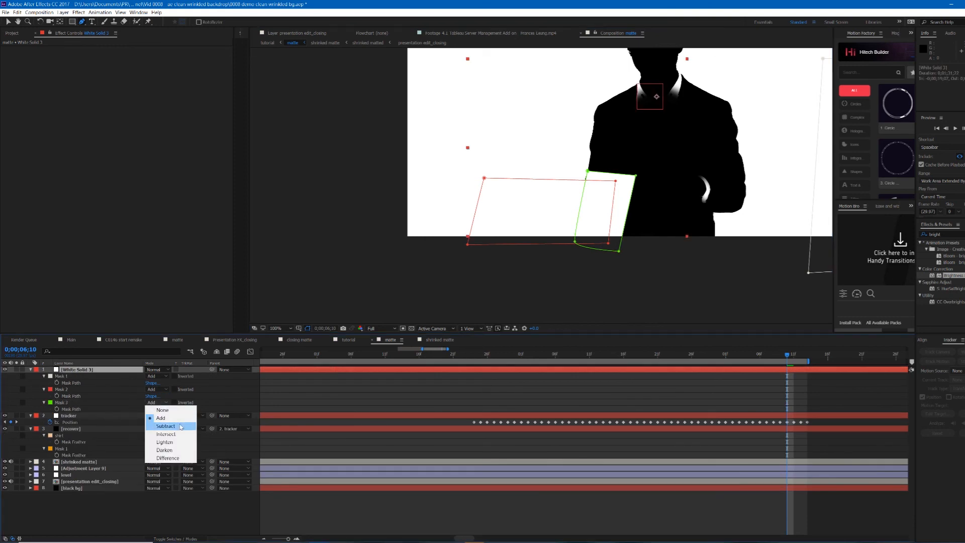
{"action": "left_click", "coordinate": [182, 429]}
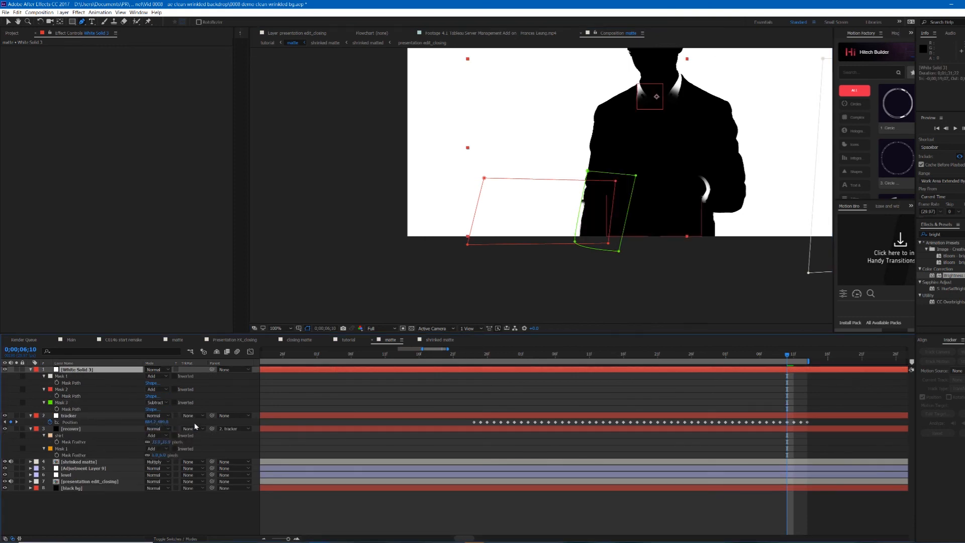
Step: Adjust the third mask's vertices on the white solid so it follows the presenter's side, undoing one stray pen point
{"action": "left_click_drag", "start_coordinate": [575, 243], "coordinate": [578, 247]}
{"action": "left_click_drag", "start_coordinate": [636, 201], "coordinate": [603, 214]}
{"action": "key", "text": "g"}
{"action": "left_click", "coordinate": [560, 238]}
{"action": "left_click", "coordinate": [560, 256]}
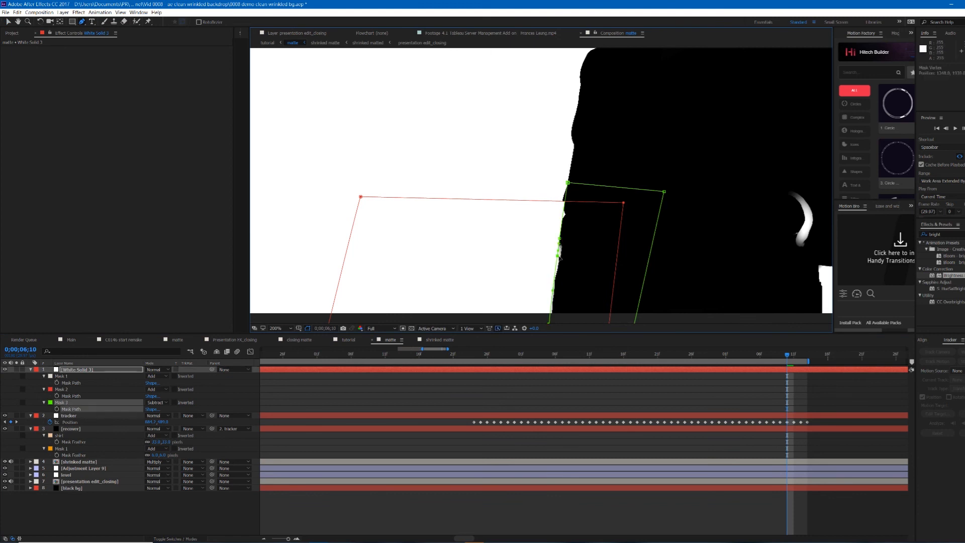
{"action": "left_click", "coordinate": [561, 212]}
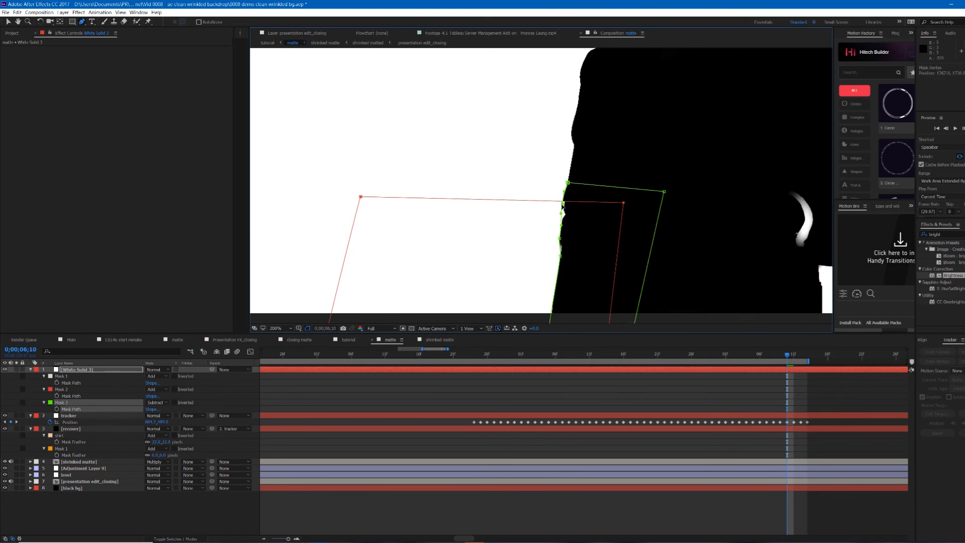
{"action": "scroll", "coordinate": [564, 248], "scroll_direction": "down", "scroll_amount": 1}
{"action": "left_click", "coordinate": [649, 305]}
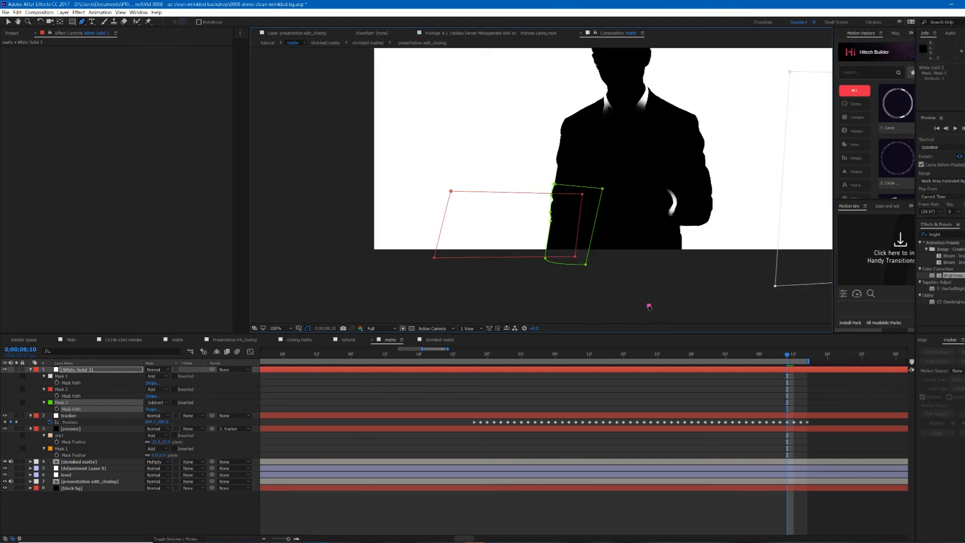
{"action": "key", "text": "ctrl+z"}
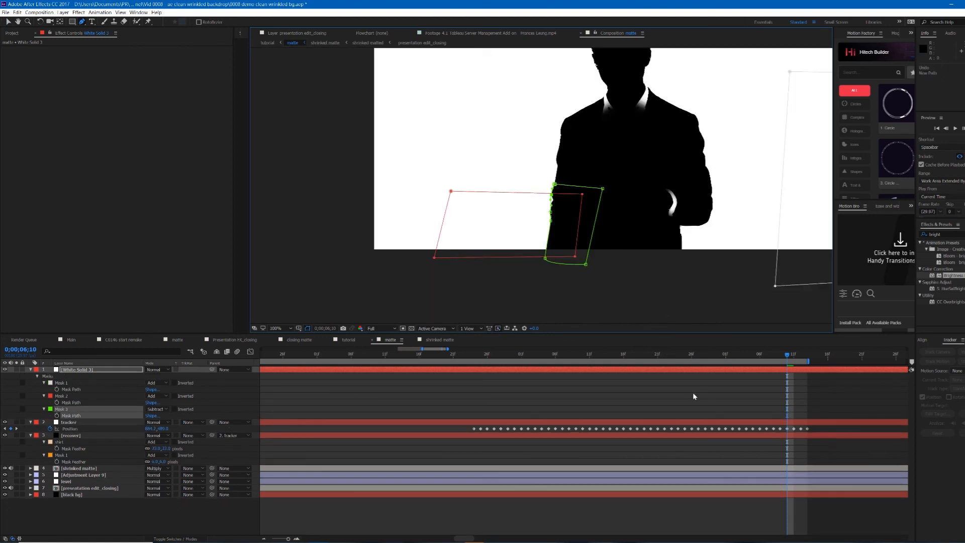
{"action": "left_click", "coordinate": [693, 396]}
{"action": "scroll", "coordinate": [571, 255], "scroll_direction": "down", "scroll_amount": 1}
{"action": "scroll", "coordinate": [655, 244], "scroll_direction": "up", "scroll_amount": 1}
{"action": "left_click_drag", "start_coordinate": [655, 244], "coordinate": [589, 213]}
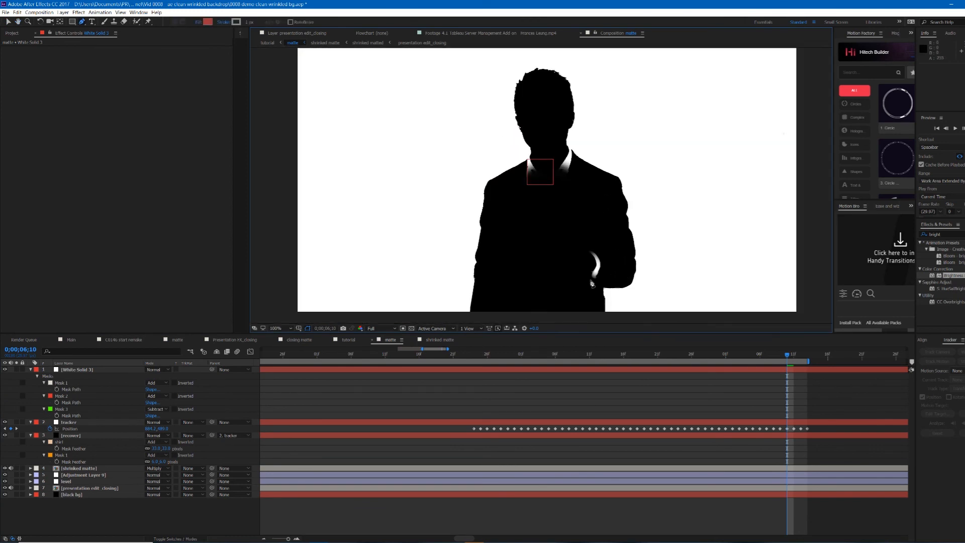
Step: Draw a small four-point mask on the recover layer beside the presenter's hand
{"action": "left_click", "coordinate": [770, 369]}
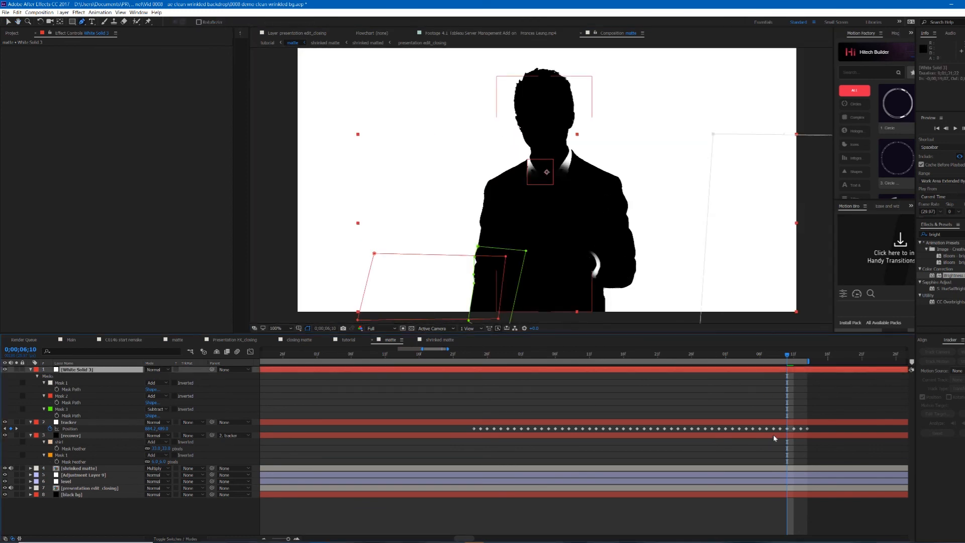
{"action": "left_click", "coordinate": [778, 434]}
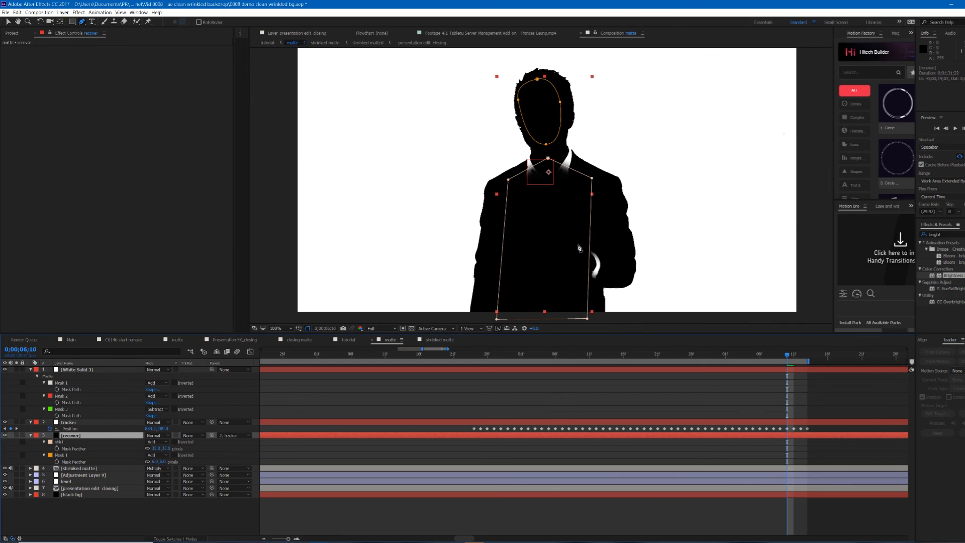
{"action": "left_click_drag", "start_coordinate": [578, 245], "coordinate": [606, 249]}
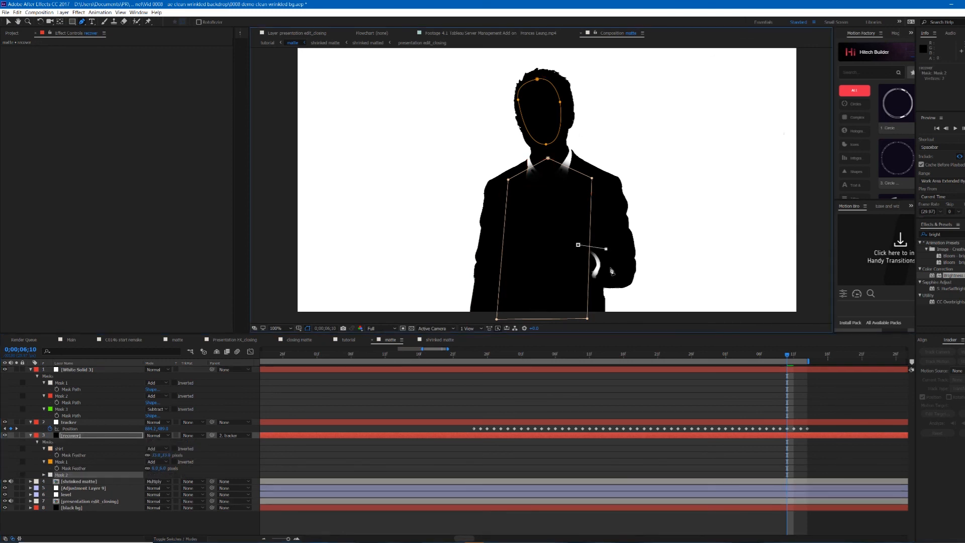
{"action": "left_click", "coordinate": [594, 287]}
{"action": "left_click", "coordinate": [570, 273]}
{"action": "left_click", "coordinate": [578, 245]}
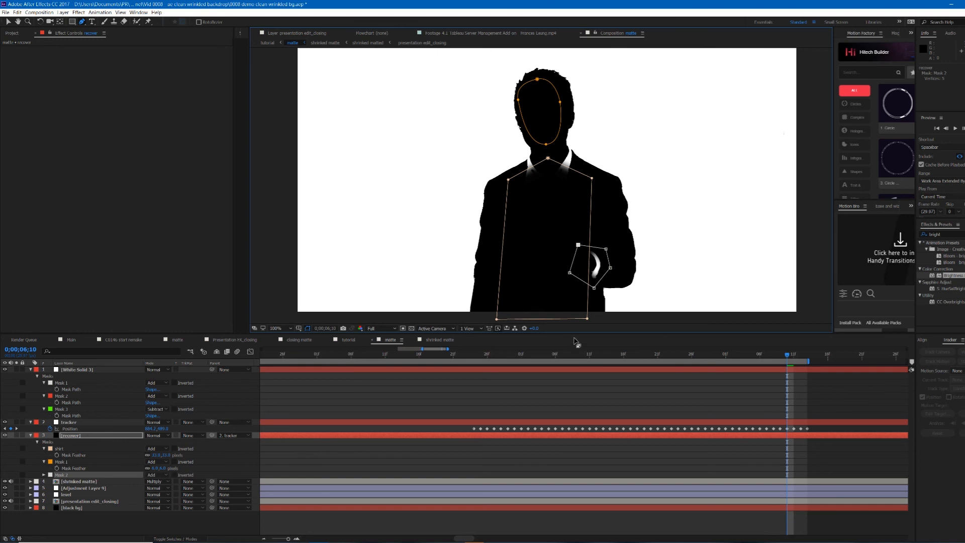
{"action": "left_click", "coordinate": [690, 395]}
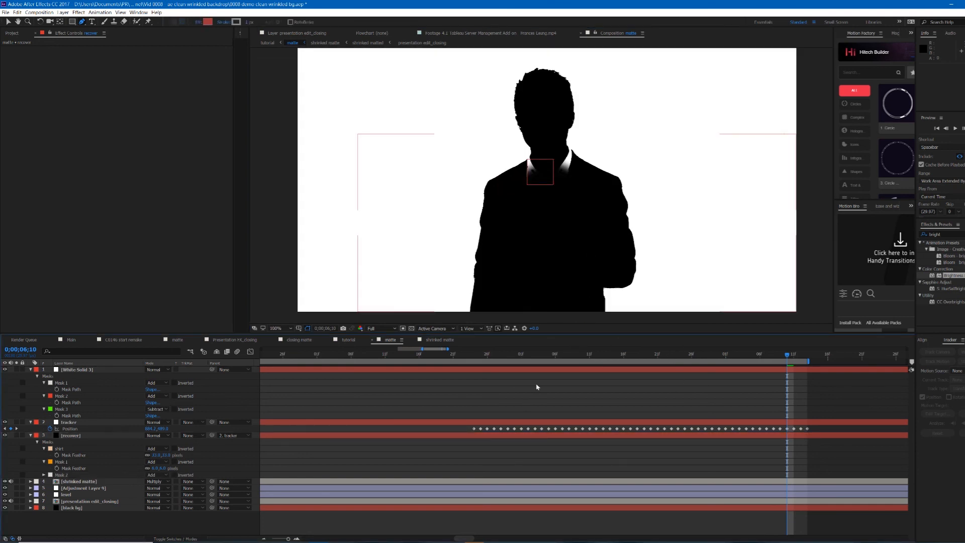
Step: Switch to the tutorial composition and set the adjustment layer's track matte to Luma Matte "matte"
{"action": "scroll", "coordinate": [525, 409], "scroll_direction": "down", "scroll_amount": 2}
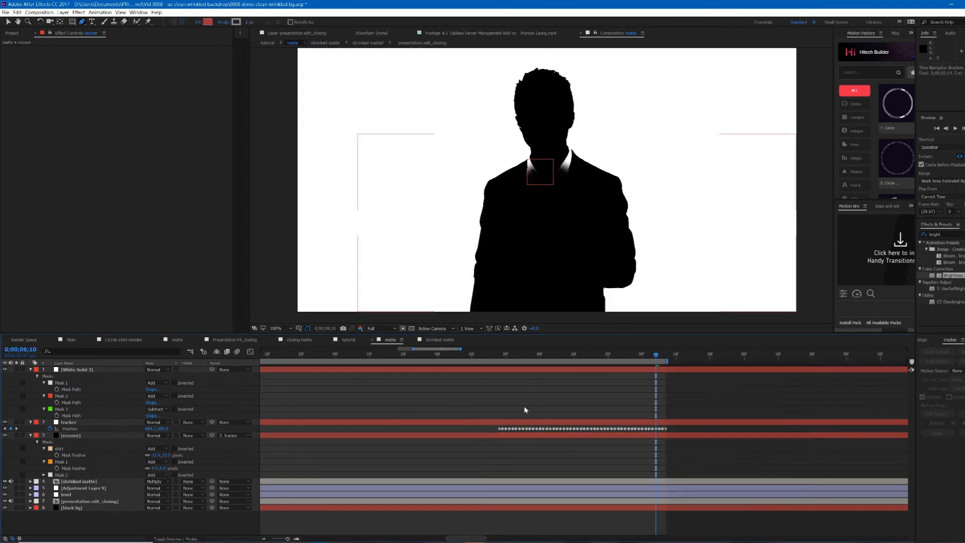
{"action": "left_click", "coordinate": [304, 343]}
{"action": "left_click", "coordinate": [348, 340]}
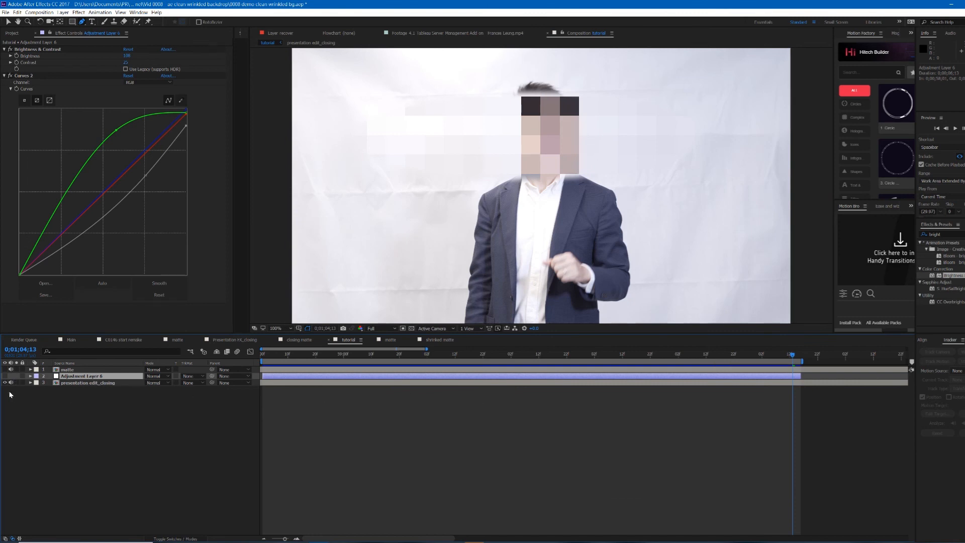
{"action": "left_click", "coordinate": [8, 376]}
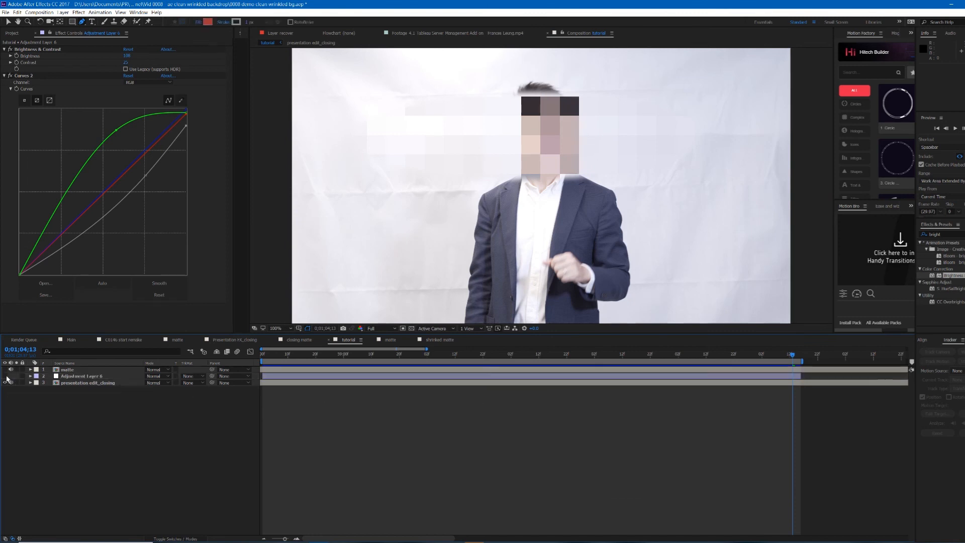
{"action": "left_click", "coordinate": [5, 376]}
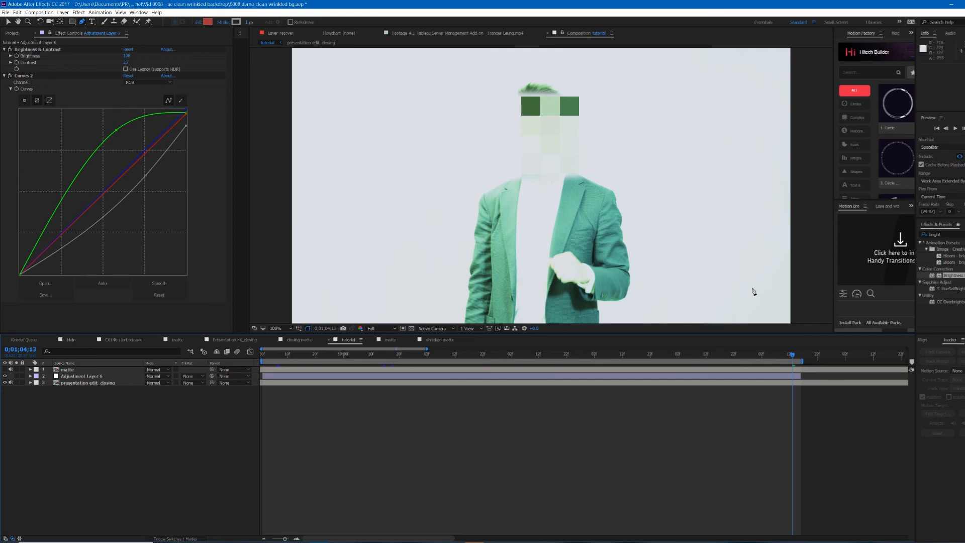
{"action": "left_click", "coordinate": [68, 370]}
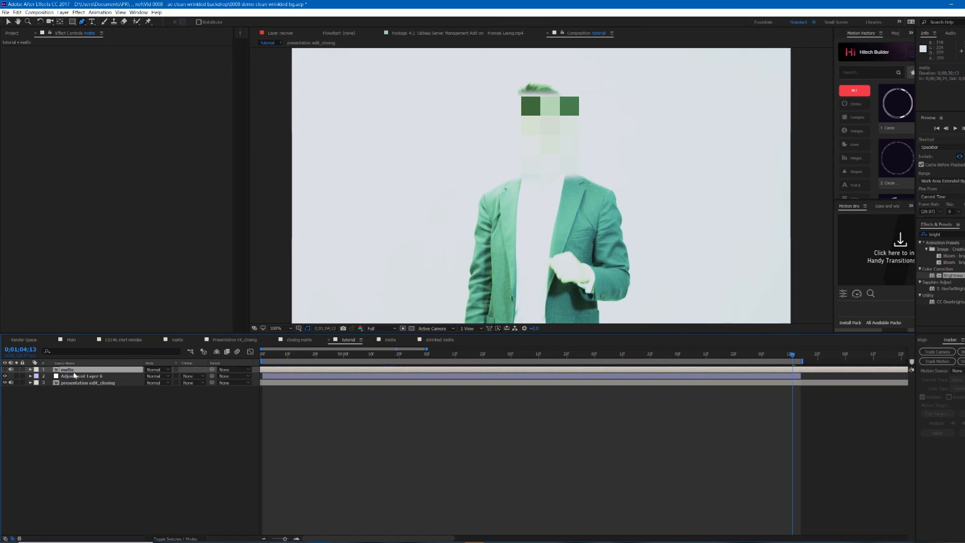
{"action": "left_click", "coordinate": [195, 377]}
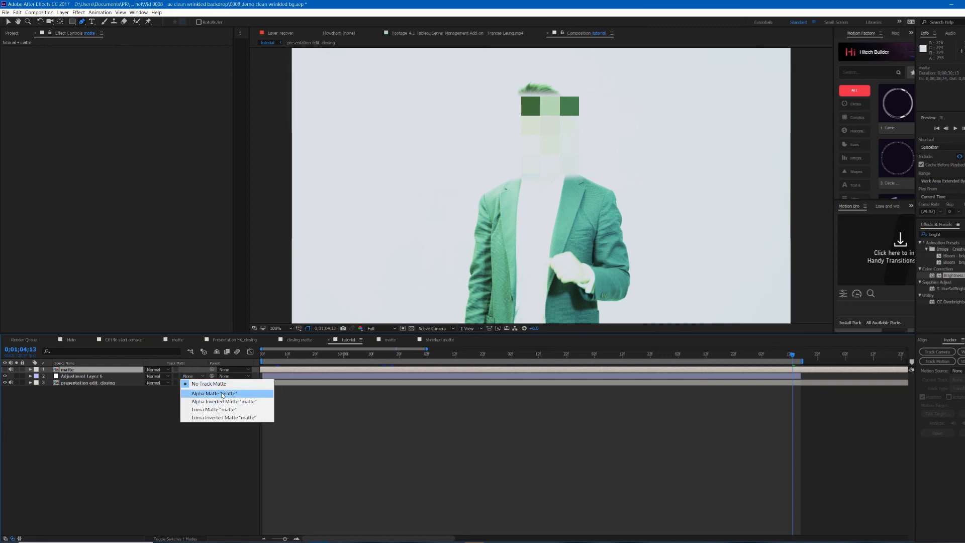
{"action": "left_click", "coordinate": [215, 409]}
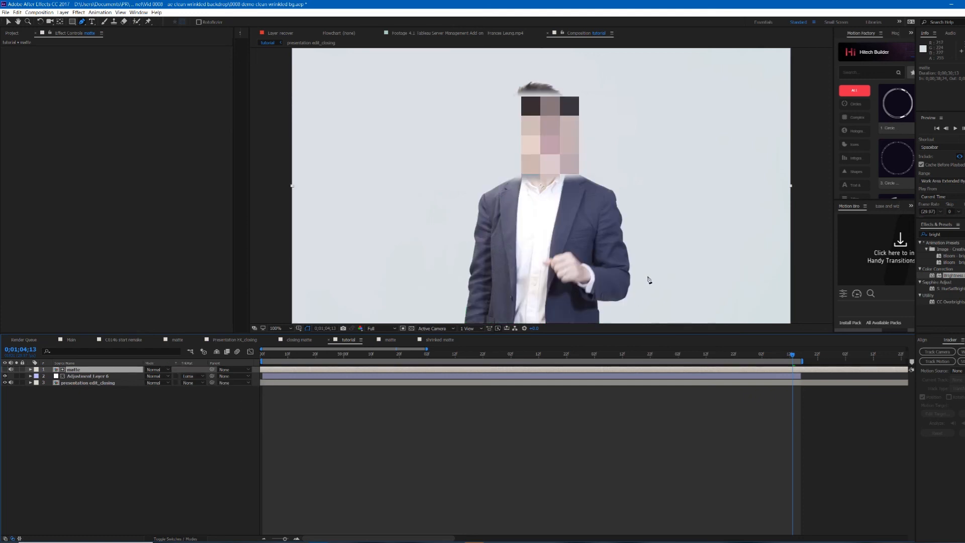
Step: Switch the adjustment layer's Curves to the Red channel and pull the red curve's top end down
{"action": "scroll", "coordinate": [541, 113], "scroll_direction": "up", "scroll_amount": 4}
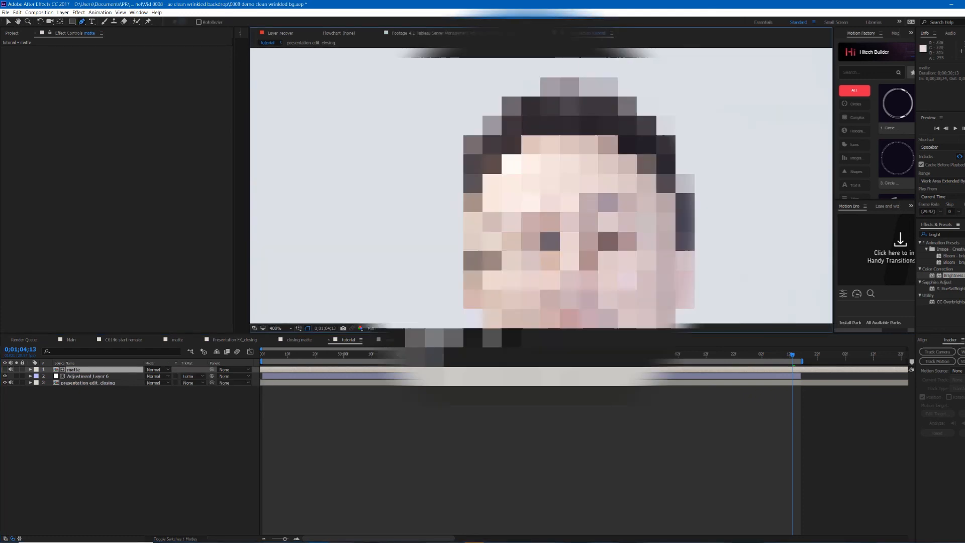
{"action": "scroll", "coordinate": [567, 260], "scroll_direction": "down", "scroll_amount": 6}
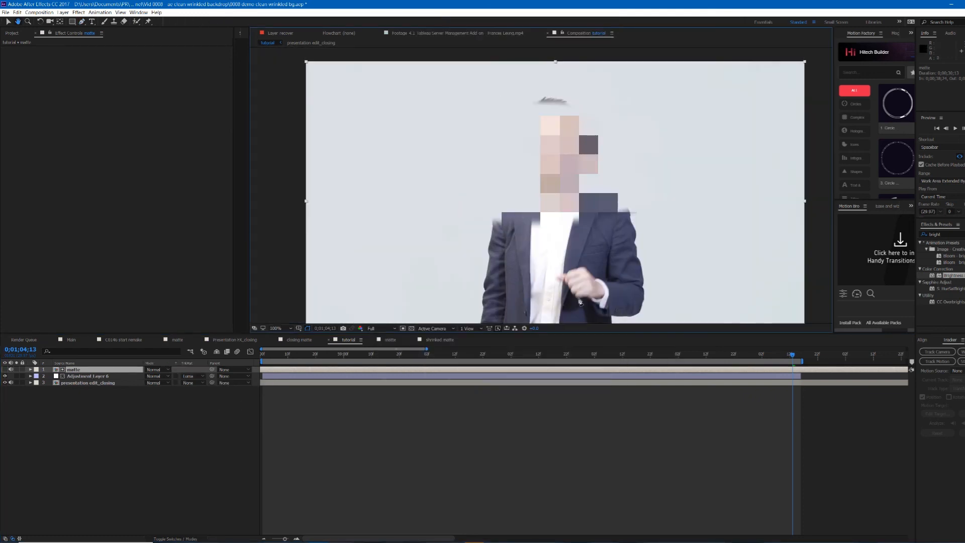
{"action": "scroll", "coordinate": [568, 260], "scroll_direction": "up", "scroll_amount": 1}
{"action": "mouse_move", "coordinate": [567, 260]}
{"action": "left_mouse_down"}
{"action": "mouse_move", "coordinate": [571, 232]}
{"action": "mouse_move", "coordinate": [562, 247]}
{"action": "left_mouse_up"}
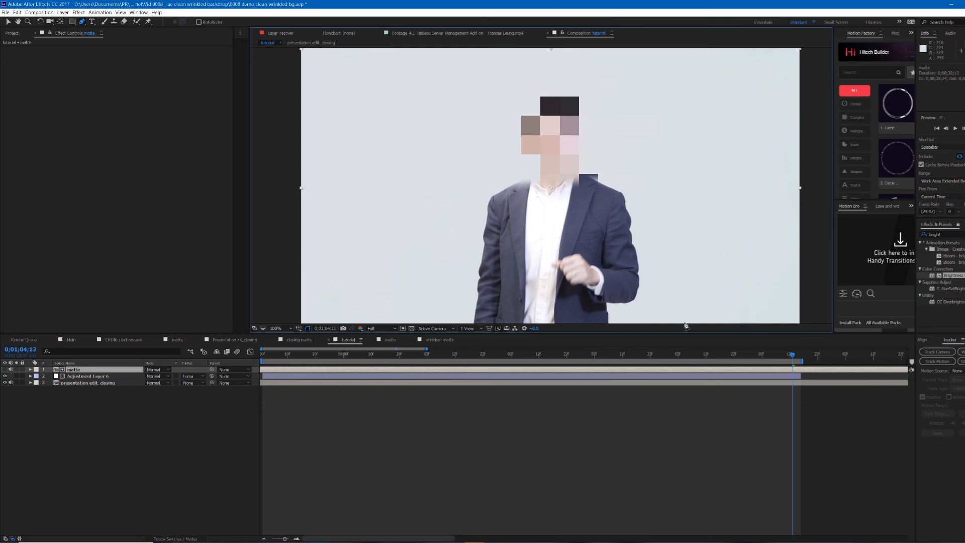
{"action": "left_click", "coordinate": [774, 376]}
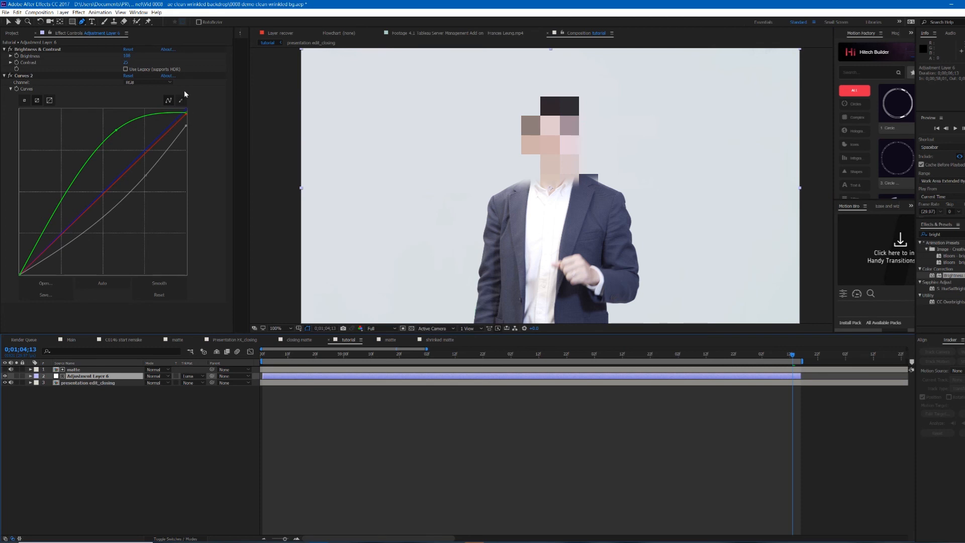
{"action": "left_click", "coordinate": [150, 82]}
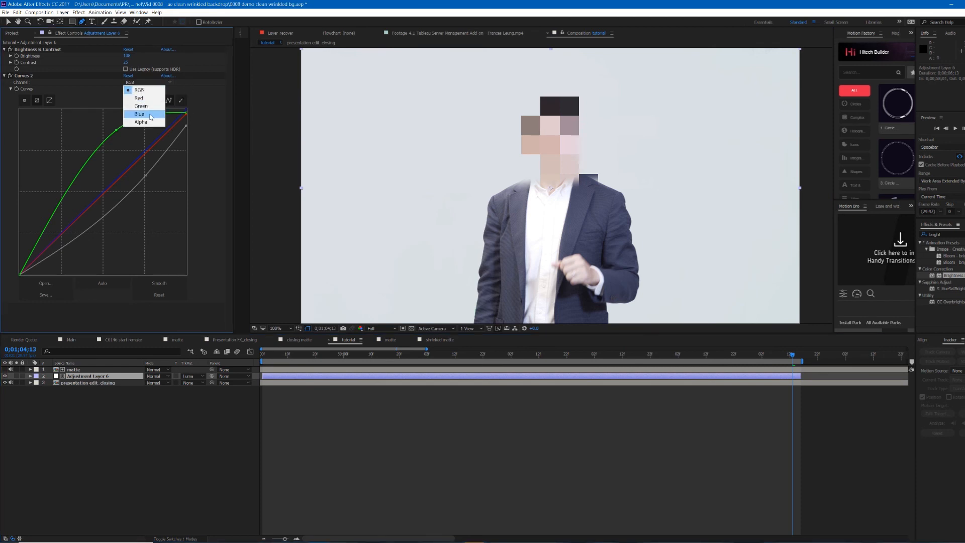
{"action": "left_click", "coordinate": [140, 90]}
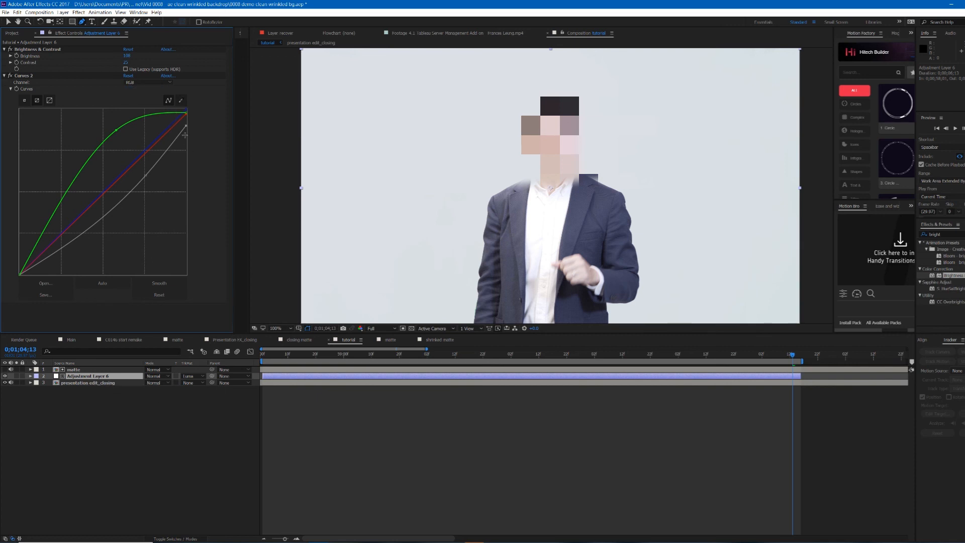
{"action": "left_click_drag", "start_coordinate": [186, 127], "coordinate": [187, 154]}
{"action": "left_click_drag", "start_coordinate": [187, 112], "coordinate": [194, 134]}
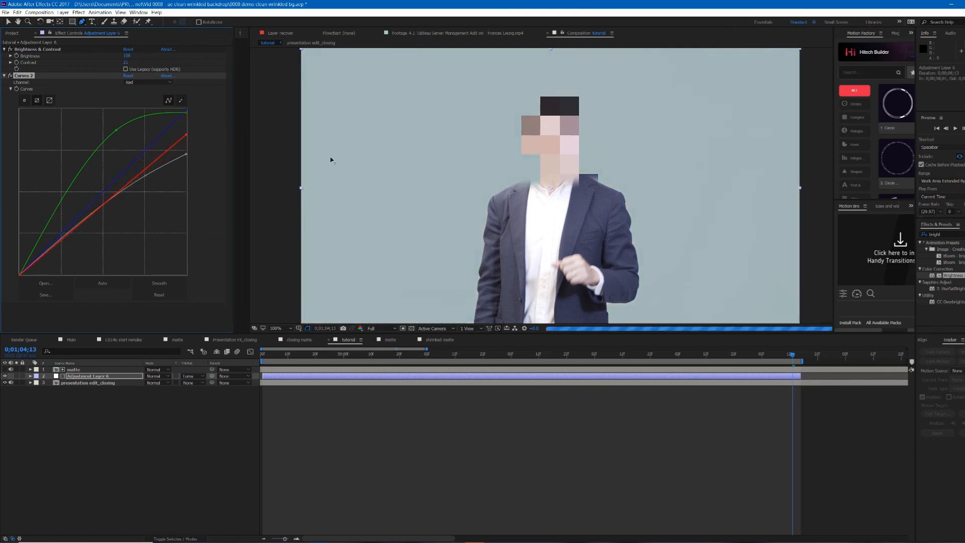
Step: Zoom in to inspect the matte edges around the presenter's collar and shoulders
{"action": "scroll", "coordinate": [537, 161], "scroll_direction": "up", "scroll_amount": 2}
{"action": "scroll", "coordinate": [524, 193], "scroll_direction": "down", "scroll_amount": 2}
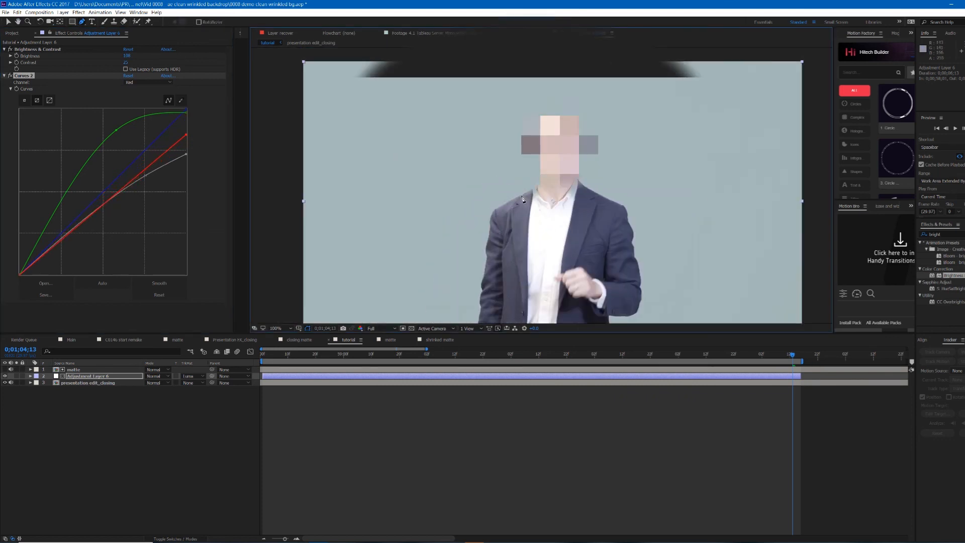
{"action": "scroll", "coordinate": [563, 212], "scroll_direction": "up", "scroll_amount": 4}
{"action": "key", "text": "g"}
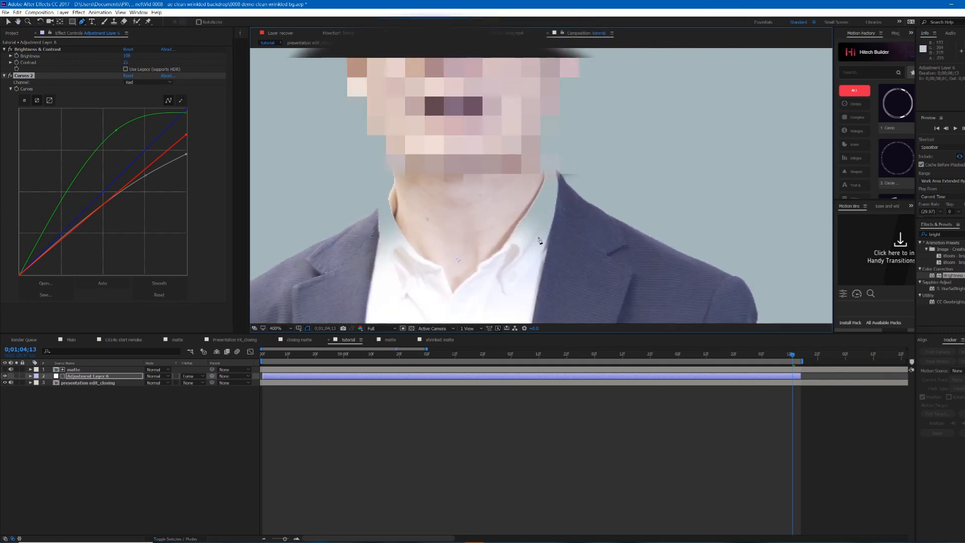
{"action": "scroll", "coordinate": [610, 155], "scroll_direction": "down", "scroll_amount": 3}
{"action": "scroll", "coordinate": [530, 212], "scroll_direction": "up", "scroll_amount": 4}
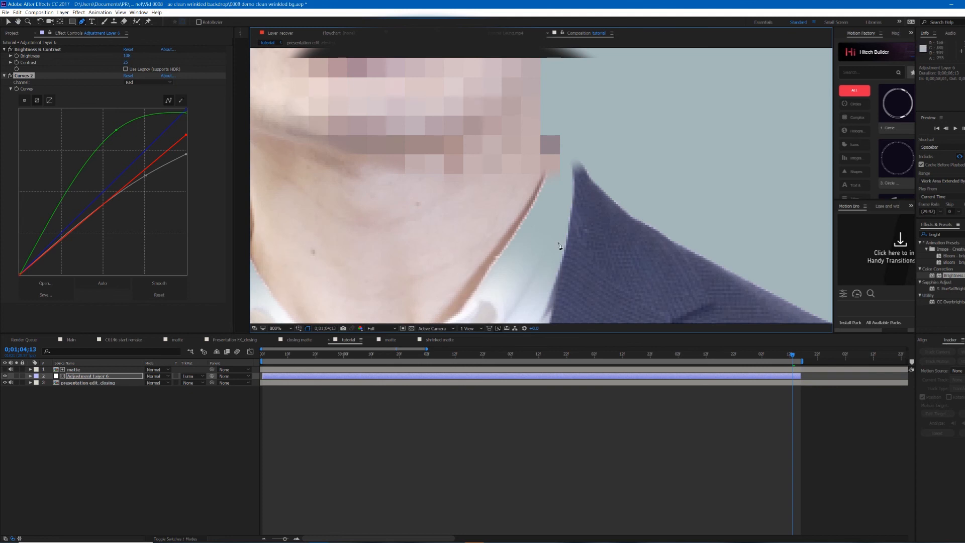
{"action": "scroll", "coordinate": [581, 224], "scroll_direction": "down", "scroll_amount": 3}
{"action": "scroll", "coordinate": [580, 224], "scroll_direction": "up", "scroll_amount": 2}
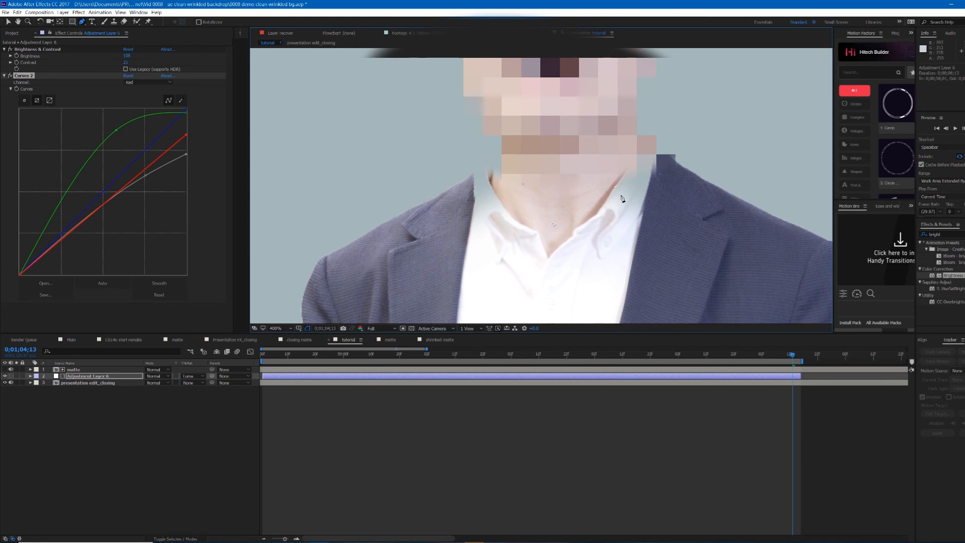
{"action": "scroll", "coordinate": [623, 191], "scroll_direction": "down", "scroll_amount": 2}
{"action": "scroll", "coordinate": [623, 191], "scroll_direction": "up", "scroll_amount": 2}
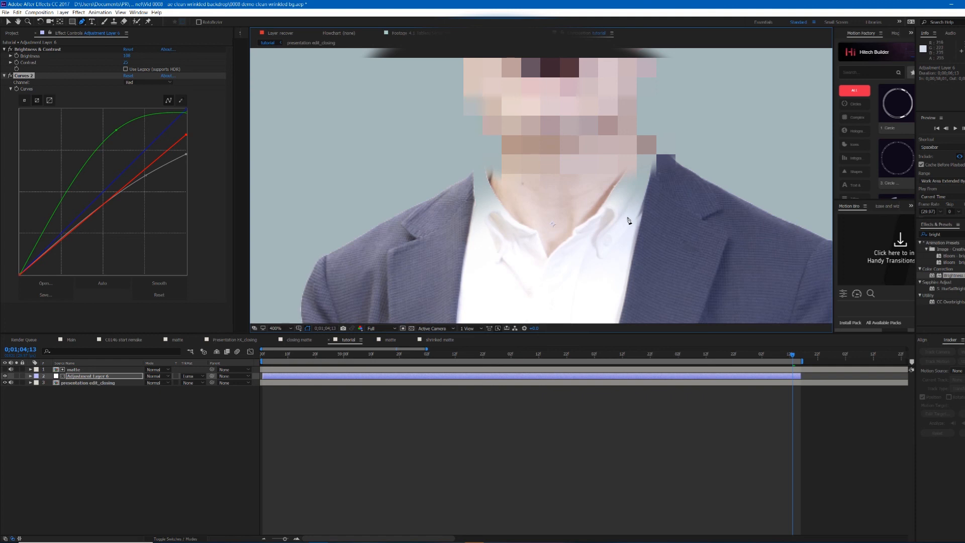
{"action": "scroll", "coordinate": [628, 213], "scroll_direction": "down", "scroll_amount": 3}
{"action": "scroll", "coordinate": [601, 219], "scroll_direction": "up", "scroll_amount": 1}
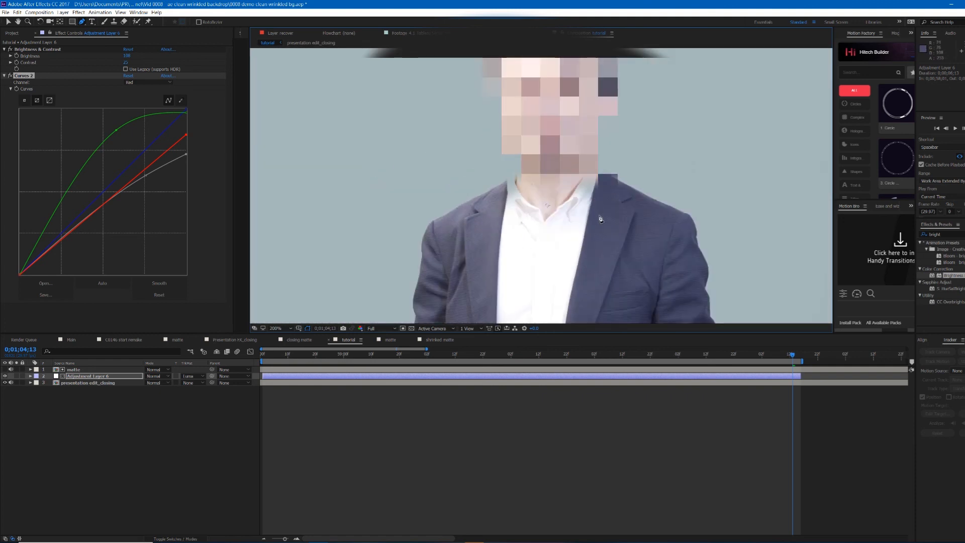
{"action": "scroll", "coordinate": [601, 219], "scroll_direction": "down", "scroll_amount": 2}
{"action": "scroll", "coordinate": [601, 219], "scroll_direction": "up", "scroll_amount": 2}
Step: Raise the red curve's top point partway back up
{"action": "left_click_drag", "start_coordinate": [186, 154], "coordinate": [186, 126]}
{"action": "scroll", "coordinate": [545, 191], "scroll_direction": "down", "scroll_amount": 3}
{"action": "scroll", "coordinate": [544, 191], "scroll_direction": "up", "scroll_amount": 2}
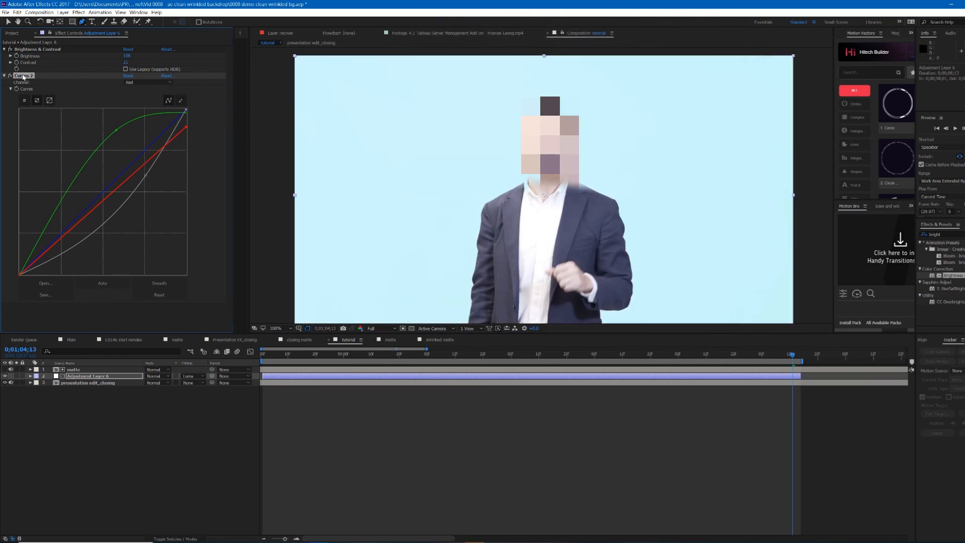
Step: Apply the Fill effect to the adjustment layer and set its colour to a pale cream
{"action": "left_click", "coordinate": [934, 234]}
{"action": "type", "text": "fill"}
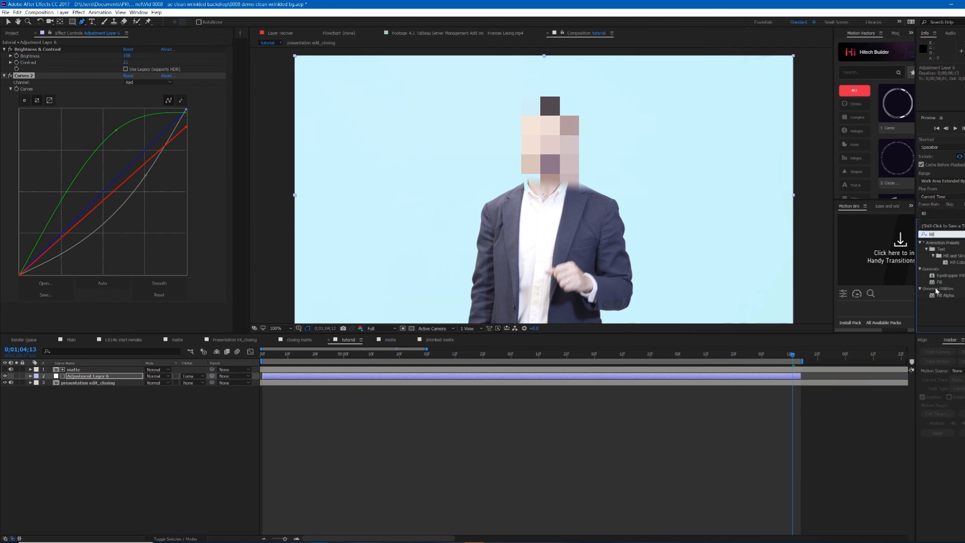
{"action": "left_click_drag", "start_coordinate": [943, 284], "coordinate": [549, 190]}
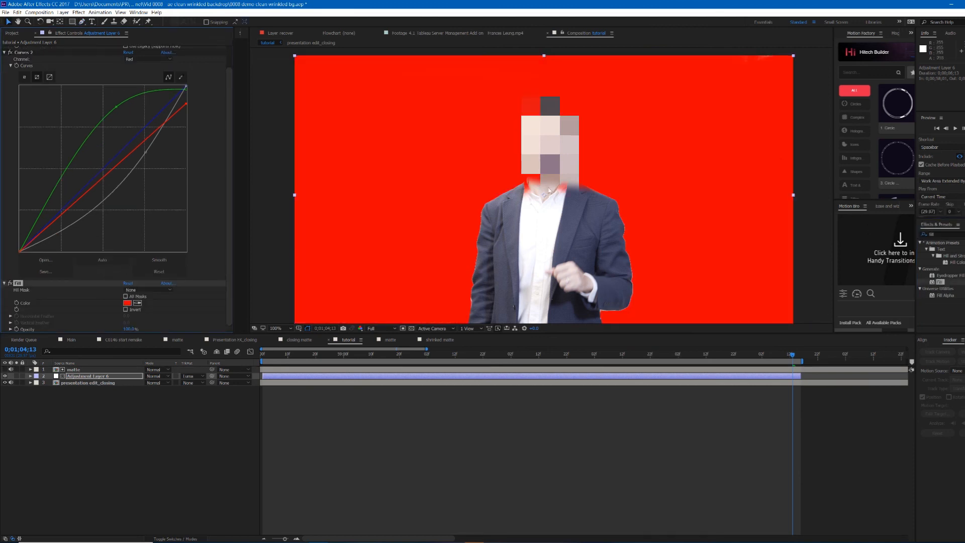
{"action": "left_click", "coordinate": [129, 304]}
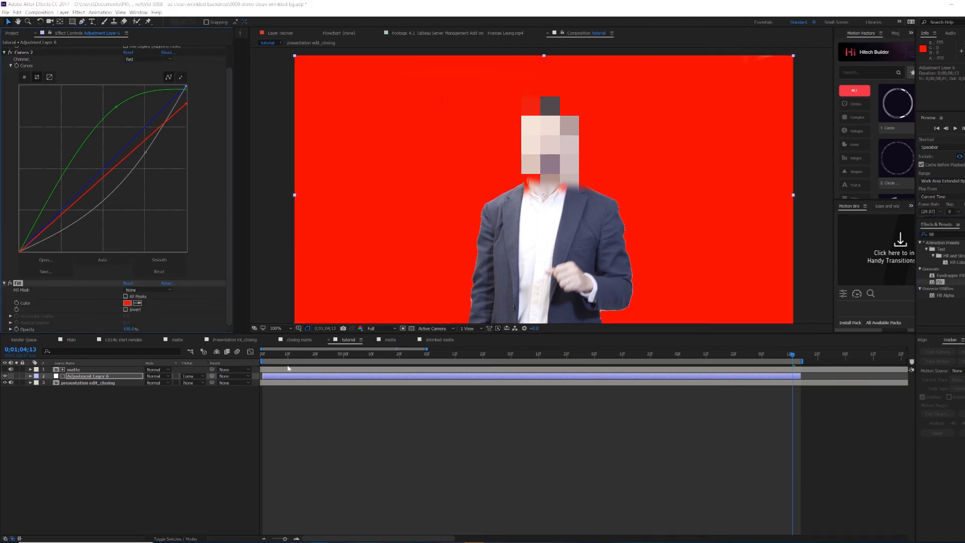
{"action": "left_click", "coordinate": [129, 294]}
{"action": "left_click", "coordinate": [95, 271]}
{"action": "left_click_drag", "start_coordinate": [95, 271], "coordinate": [35, 214]}
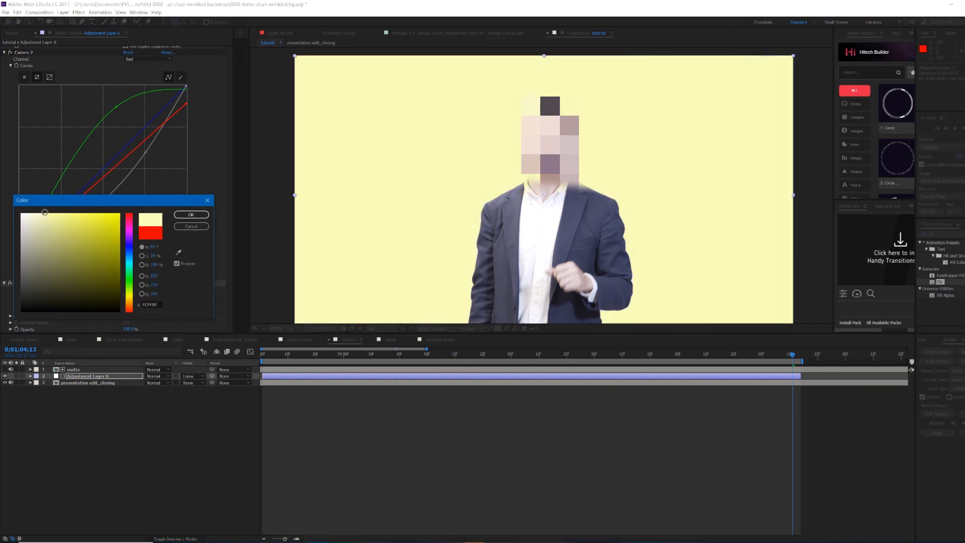
{"action": "left_click", "coordinate": [191, 215]}
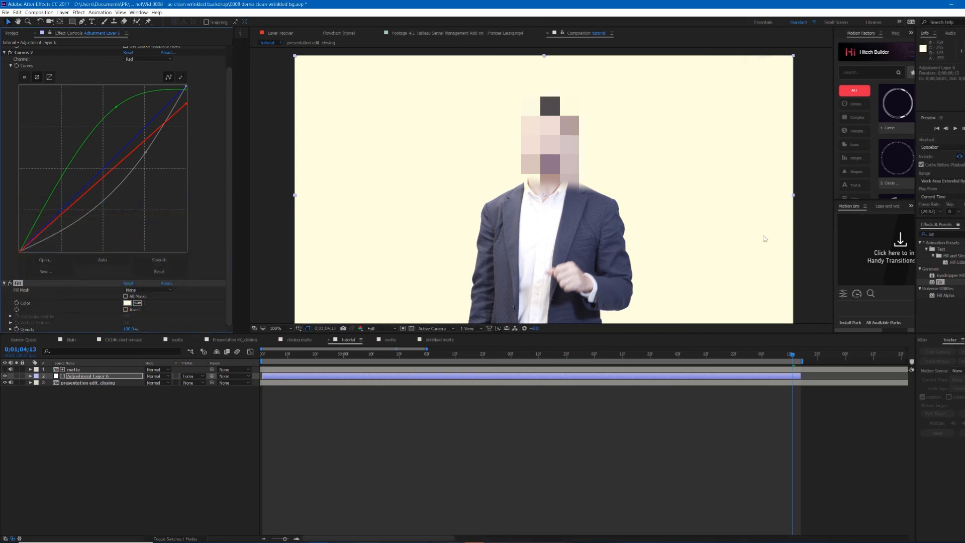
Step: Add a paragraph text layer reading "Clean Background" and position it across the upper frame behind the presenter's head
{"action": "scroll", "coordinate": [709, 241], "scroll_direction": "down", "scroll_amount": 1}
{"action": "scroll", "coordinate": [709, 241], "scroll_direction": "up", "scroll_amount": 1}
{"action": "left_click", "coordinate": [804, 417]}
{"action": "left_click_drag", "start_coordinate": [793, 355], "coordinate": [764, 355]}
{"action": "key", "text": "ctrl+t"}
{"action": "left_click_drag", "start_coordinate": [655, 99], "coordinate": [764, 303]}
{"action": "type", "text": "Clean Background"}
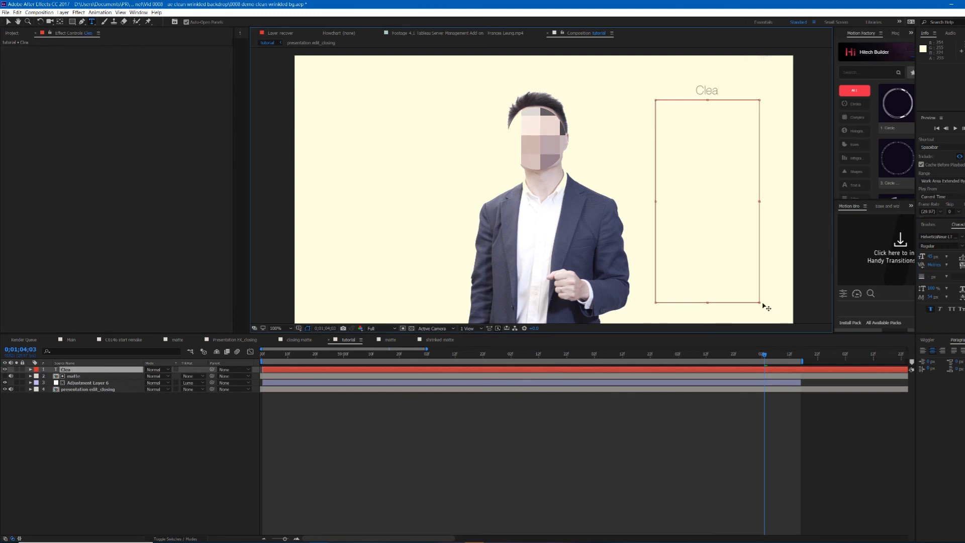
{"action": "key", "text": "Escape"}
{"action": "key", "text": "y"}
{"action": "left_click_drag", "start_coordinate": [708, 202], "coordinate": [407, 141]}
{"action": "key", "text": "v"}
{"action": "left_click_drag", "start_coordinate": [460, 147], "coordinate": [659, 172]}
{"action": "left_click_drag", "start_coordinate": [599, 150], "coordinate": [727, 174]}
{"action": "left_click_drag", "start_coordinate": [793, 195], "coordinate": [734, 188]}
Step: Copy the matte layer above the text layer and set the text's track matte to Luma Matte
{"action": "mouse_move", "coordinate": [81, 370]}
{"action": "left_mouse_down"}
{"action": "mouse_move", "coordinate": [85, 395]}
{"action": "mouse_move", "coordinate": [87, 368]}
{"action": "left_mouse_up"}
{"action": "left_click", "coordinate": [88, 383]}
{"action": "left_click", "coordinate": [87, 376]}
{"action": "key", "text": "ctrl+c"}
{"action": "left_click", "coordinate": [88, 370]}
{"action": "key", "text": "ctrl+v"}
{"action": "left_click", "coordinate": [193, 376]}
{"action": "left_click", "coordinate": [221, 408]}
Step: Nudge the "Clean Background" text slightly upward
{"action": "left_click_drag", "start_coordinate": [732, 185], "coordinate": [737, 170]}
{"action": "left_click", "coordinate": [707, 485]}
{"action": "left_click_drag", "start_coordinate": [765, 358], "coordinate": [763, 373]}
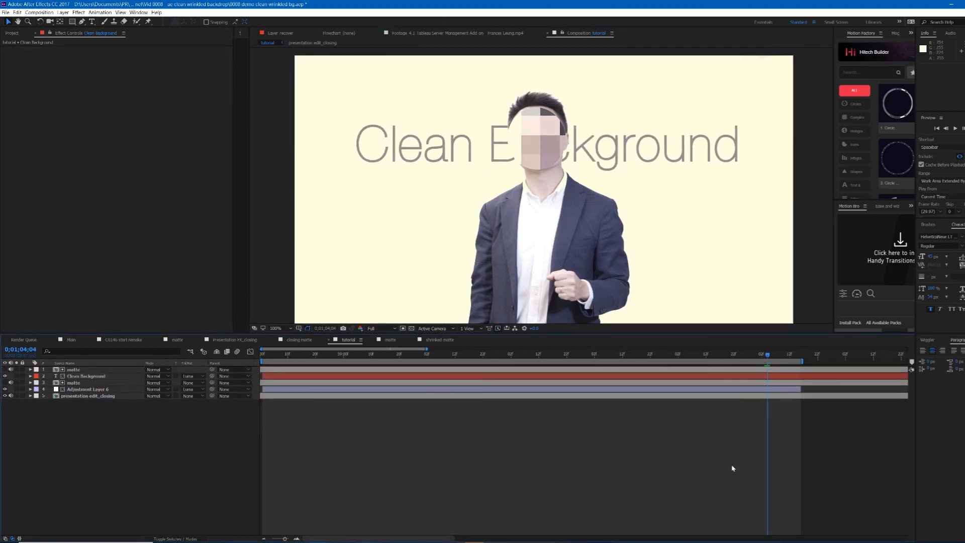